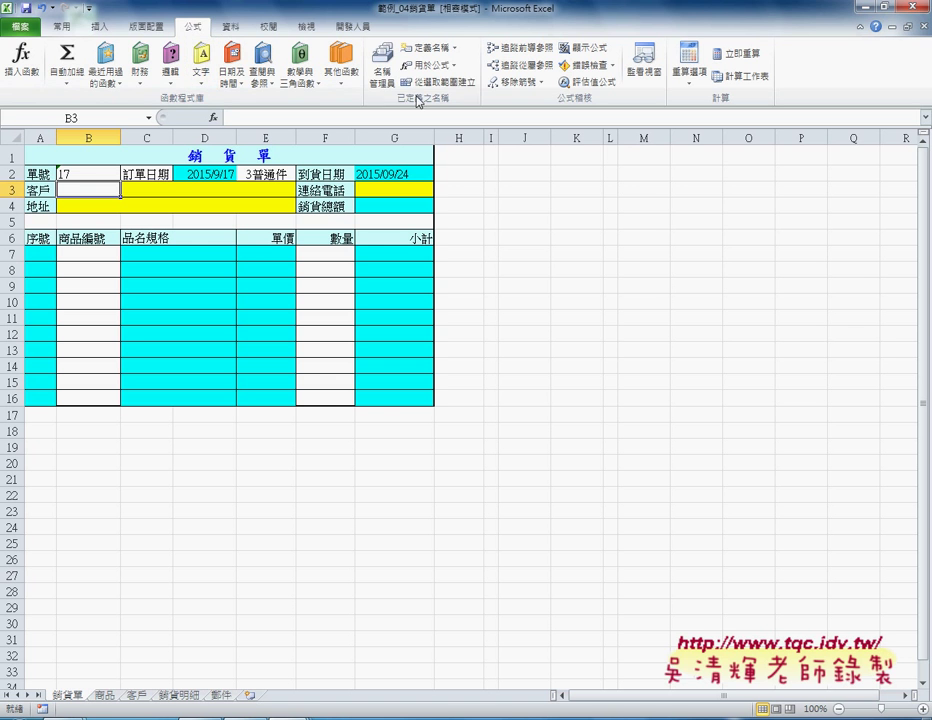
Delete the defined names 客戶 through 商品編號 in Name Manager, keeping only 性質 and 郵件.
click(388, 79)
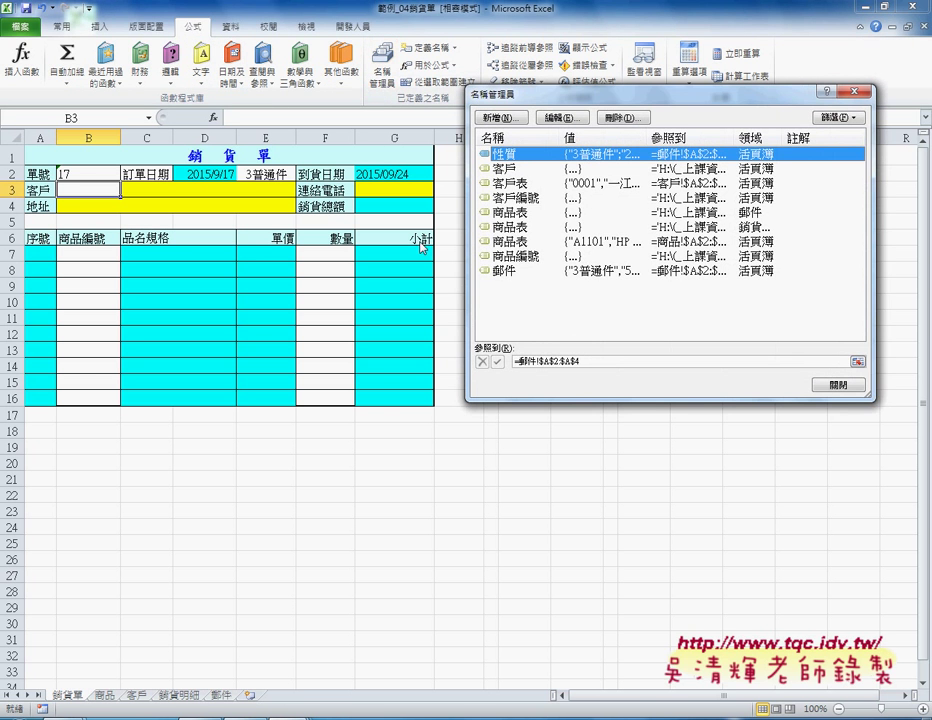
click(497, 198)
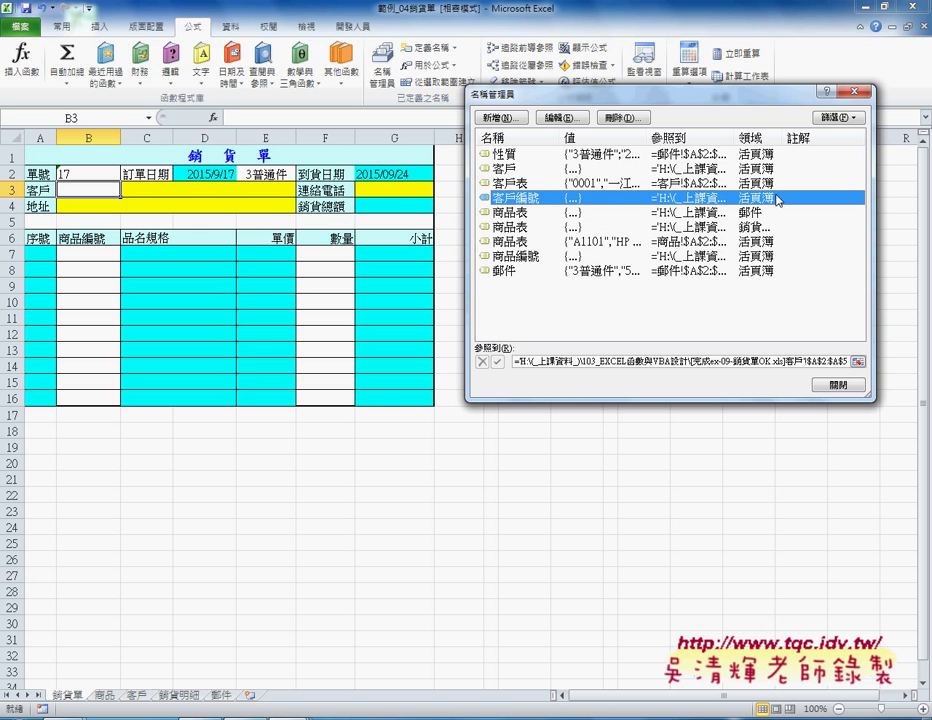
click(834, 170)
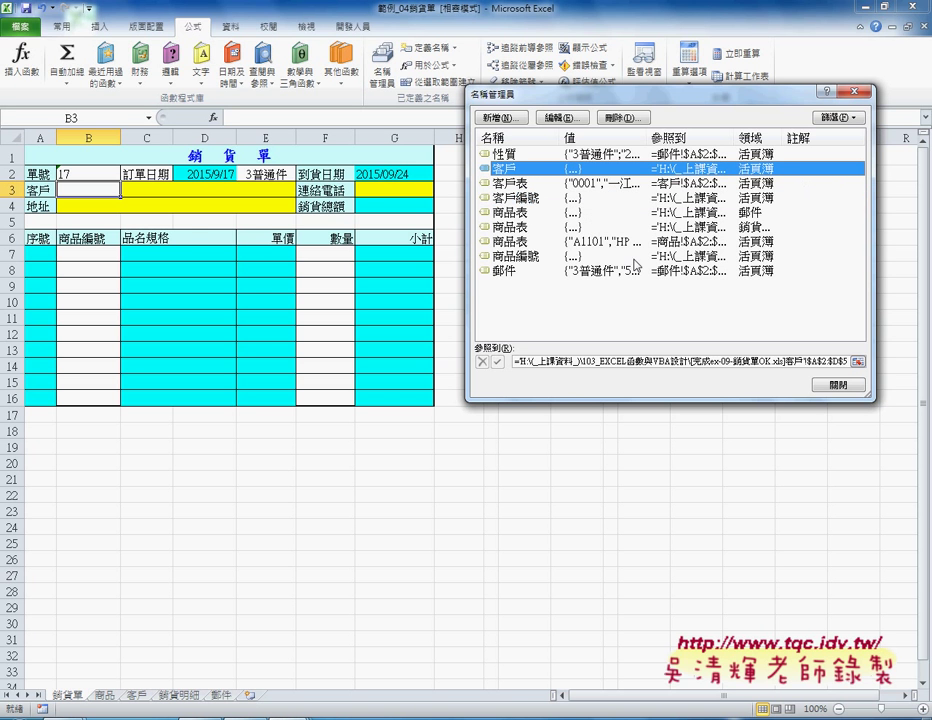
shift+click(532, 242)
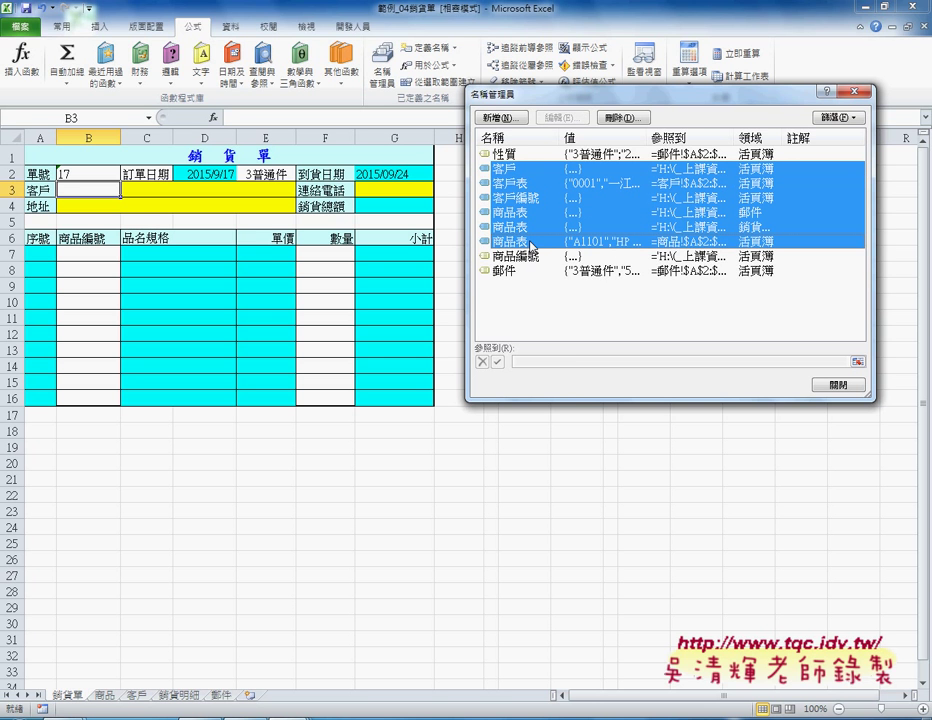
shift+click(544, 257)
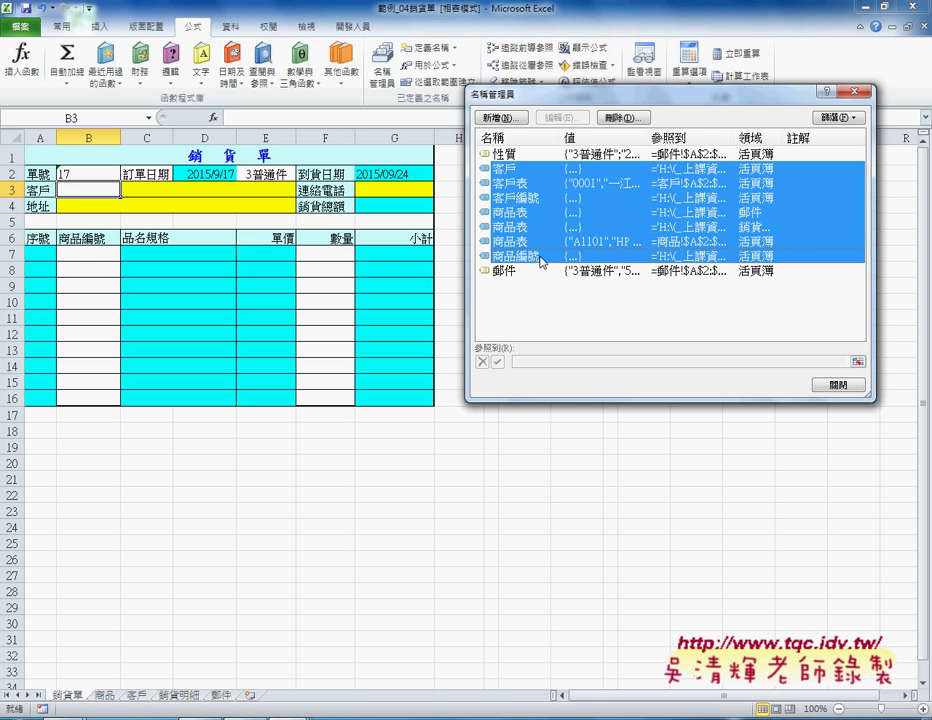
click(622, 117)
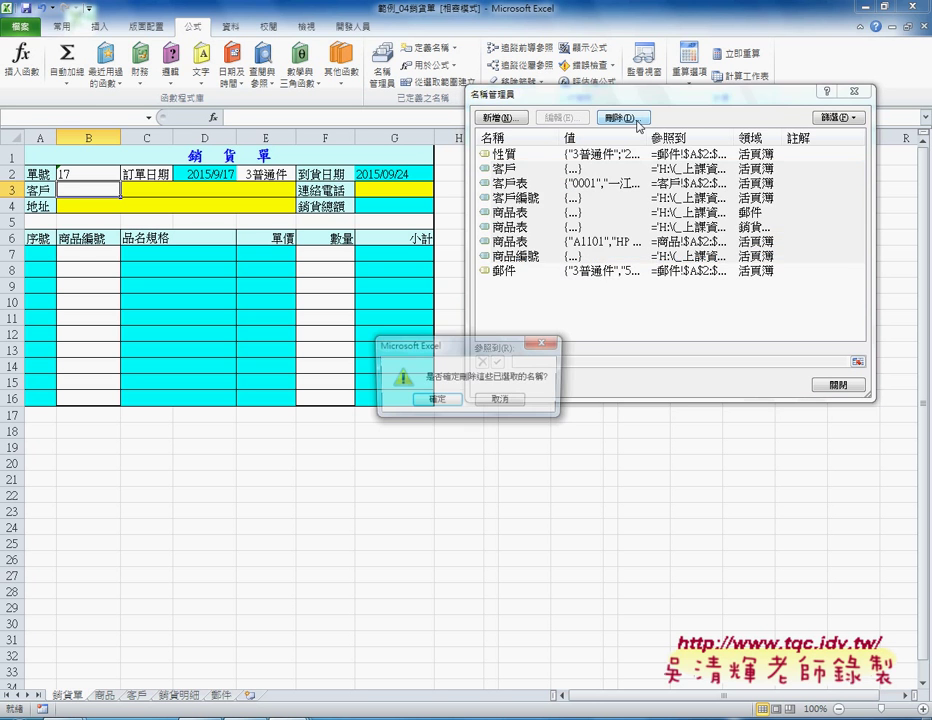
click(435, 400)
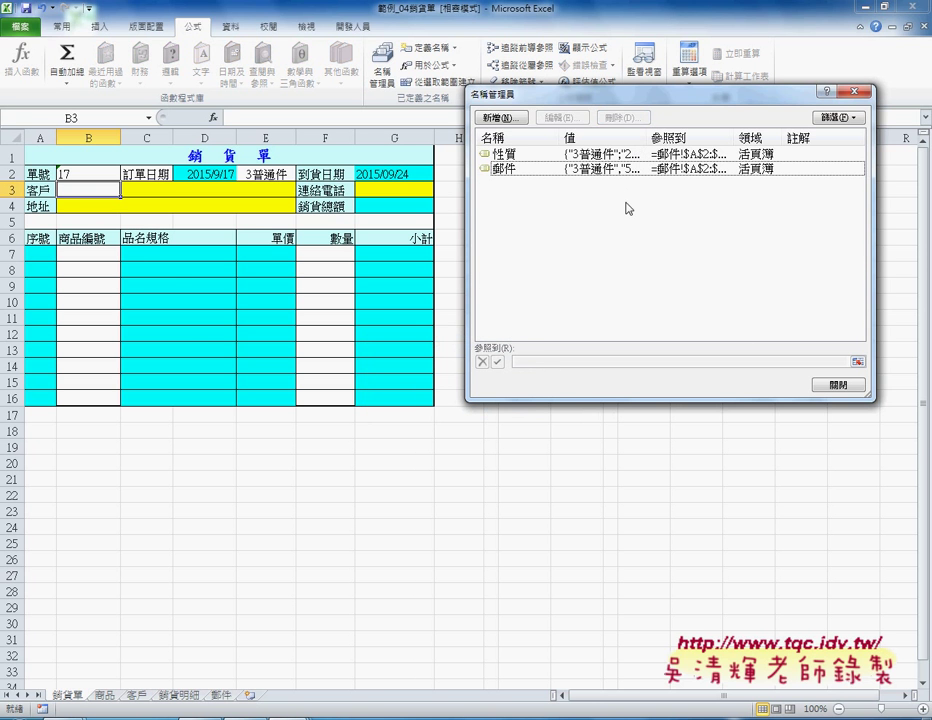
click(610, 170)
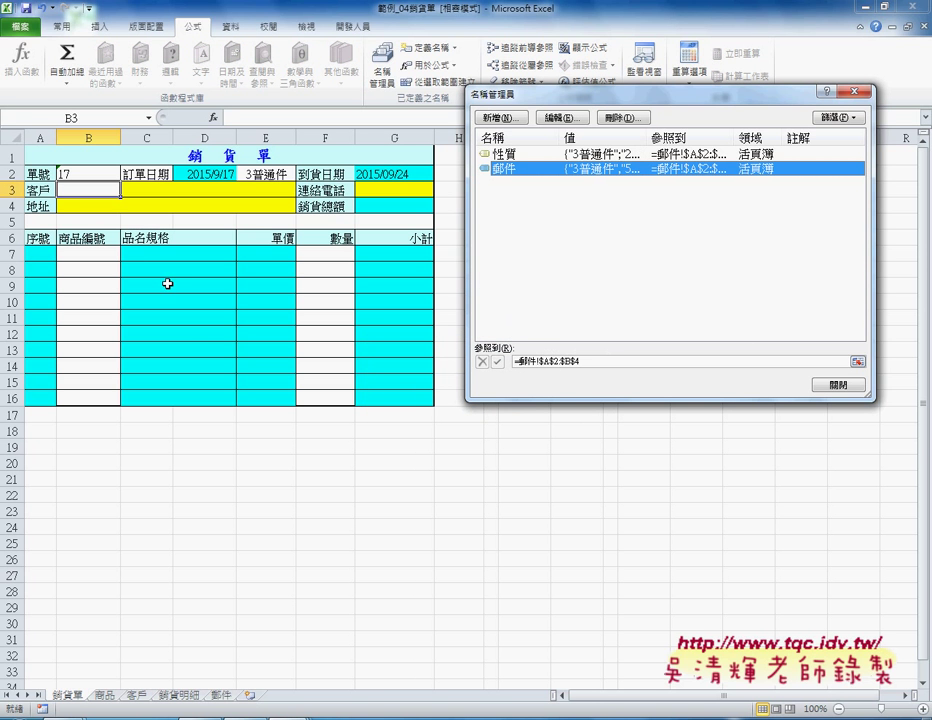
key(Delete)
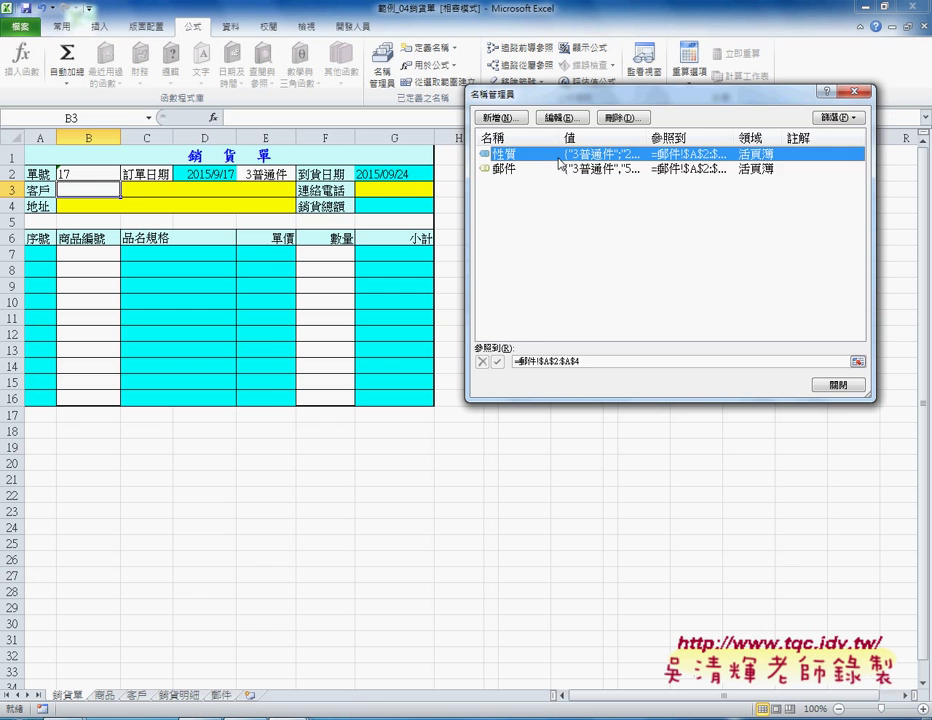
click(837, 386)
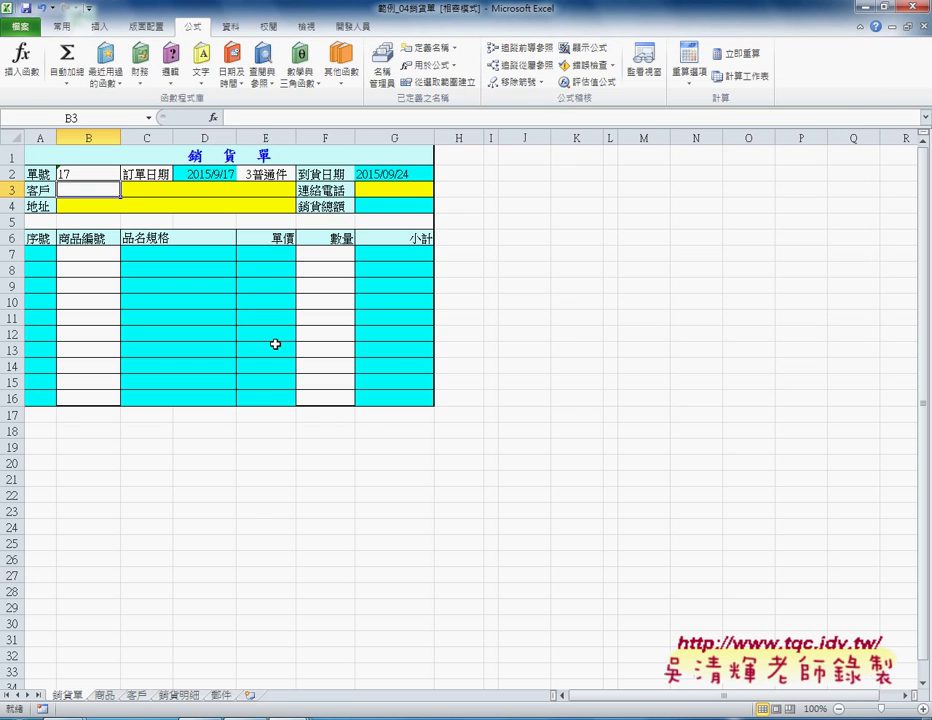
On the 客戶 sheet, name the ID column 客戶編號 from its top-row header.
click(136, 694)
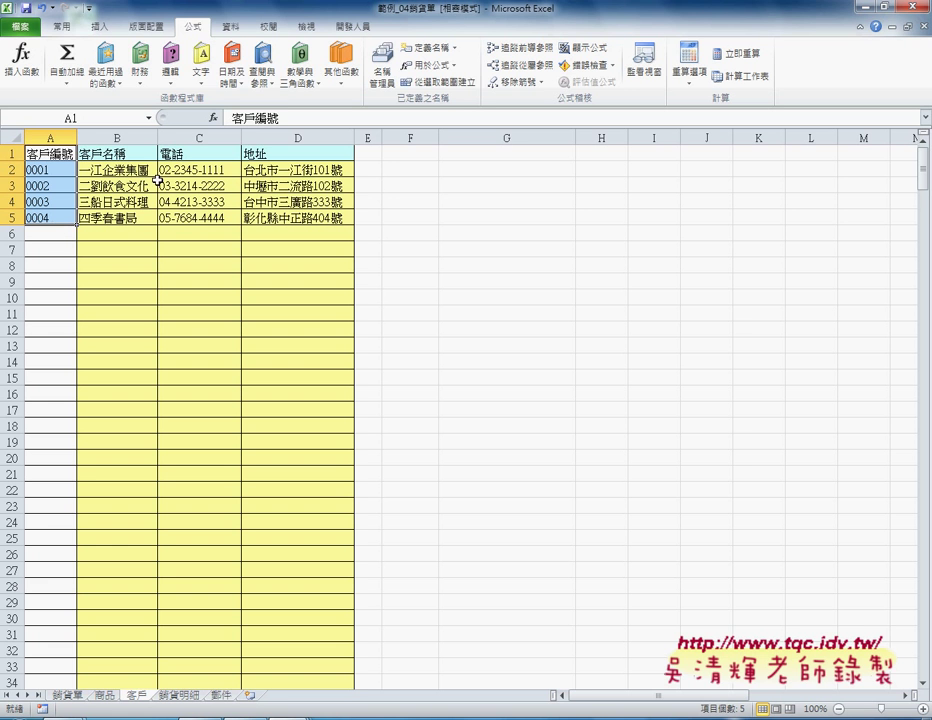
click(430, 82)
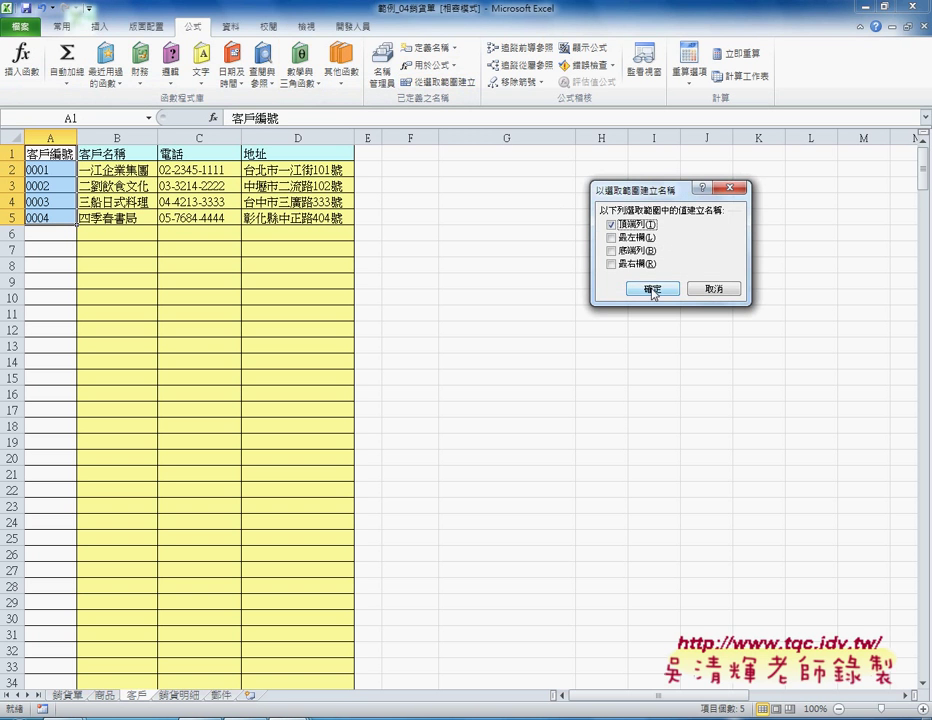
click(653, 290)
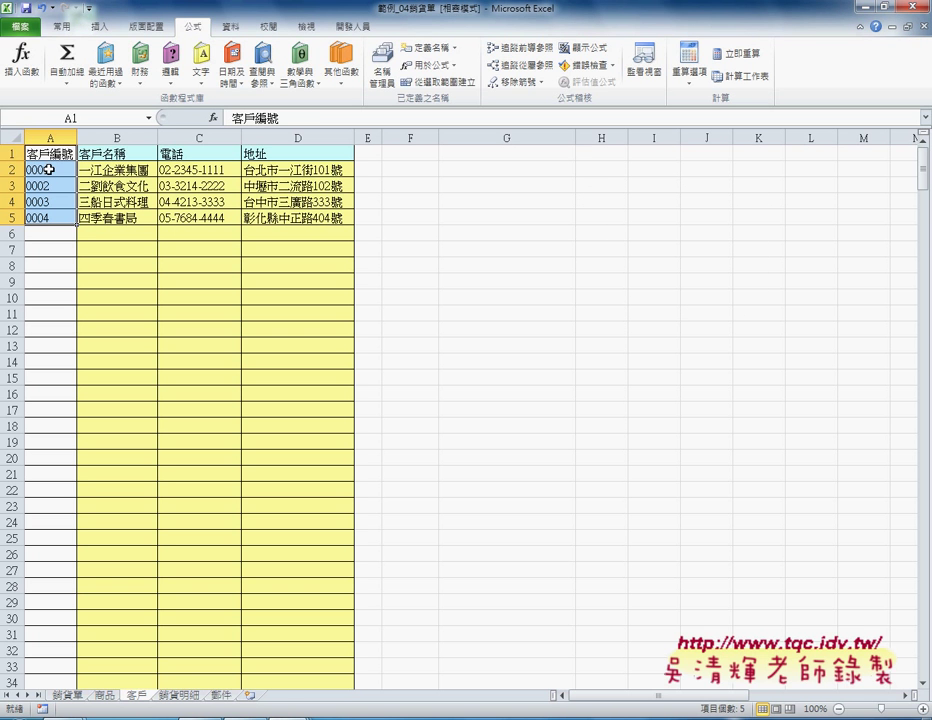
Select the customer records A2:D5, leaving the sheet name unchanged.
drag(47, 174, 306, 220)
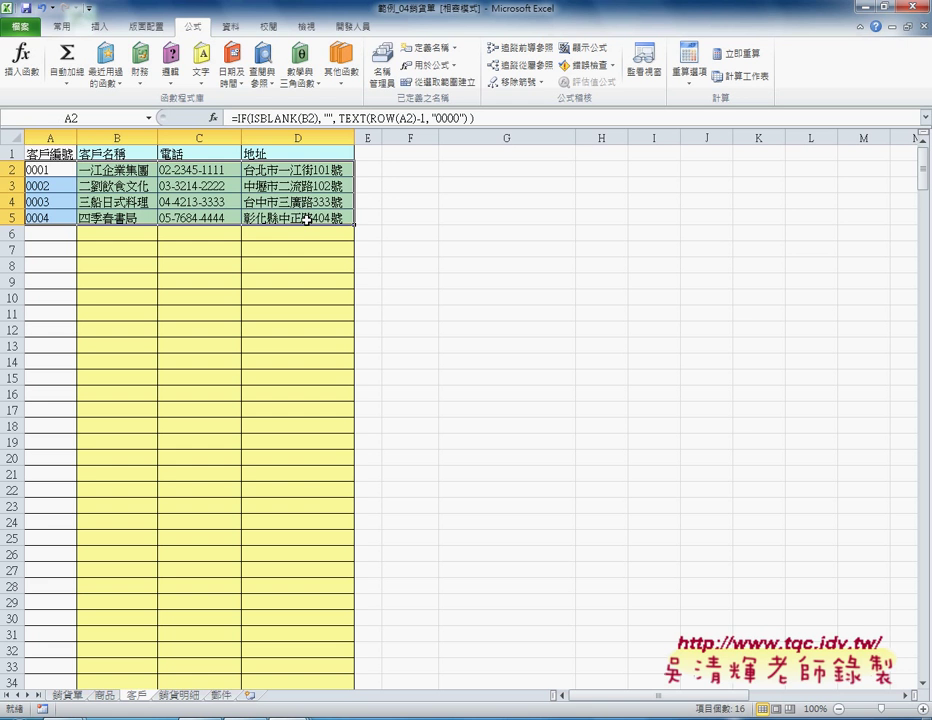
mouse_move(66, 172)
mouse_down()
mouse_move(107, 209)
mouse_move(300, 218)
mouse_up()
double_click(136, 694)
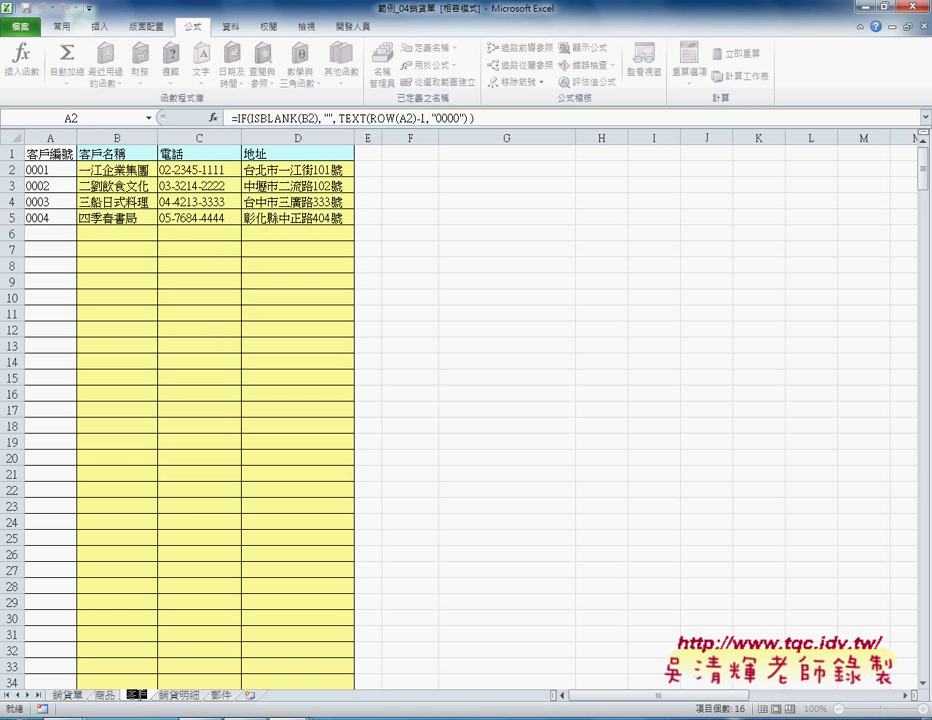
click(56, 214)
click(55, 171)
mouse_move(55, 171)
mouse_down()
mouse_move(198, 222)
mouse_move(303, 228)
mouse_up()
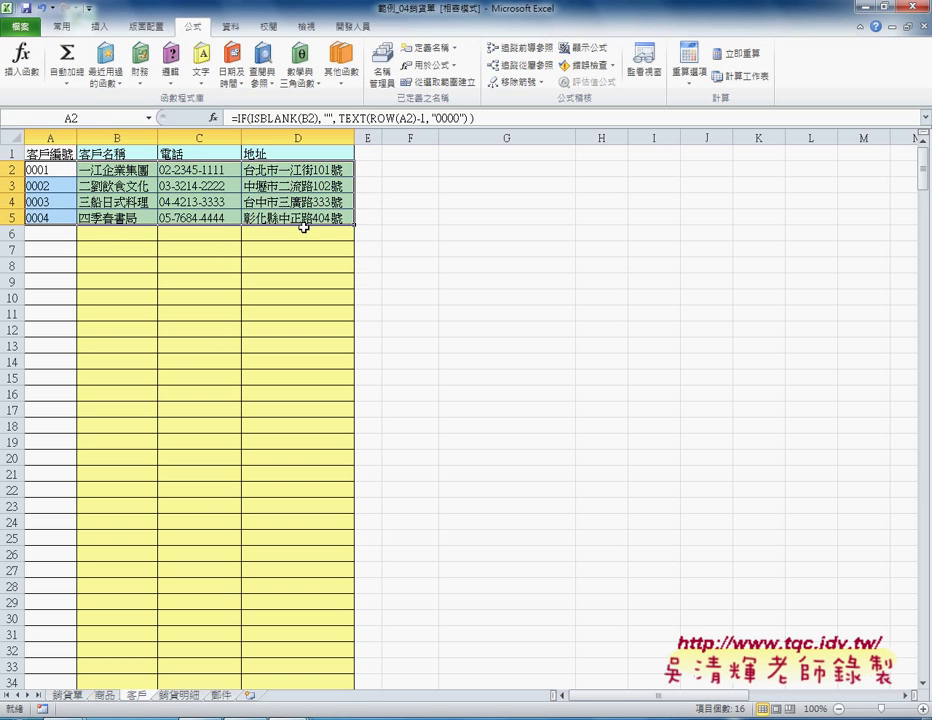
Name the customer range A2:D5 '客戶' through the Name Box.
click(434, 50)
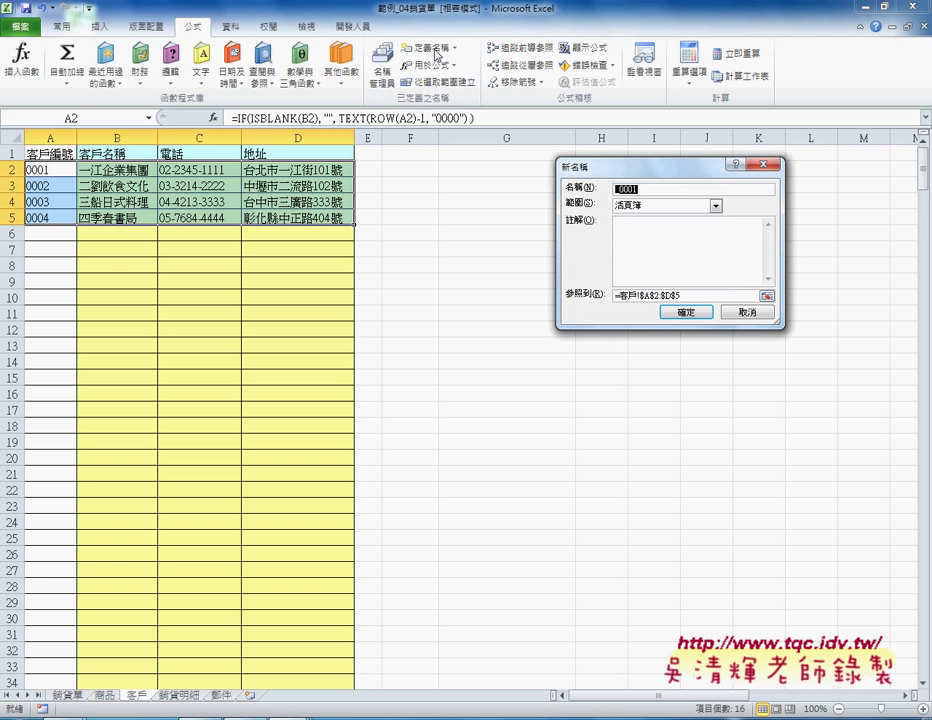
click(746, 312)
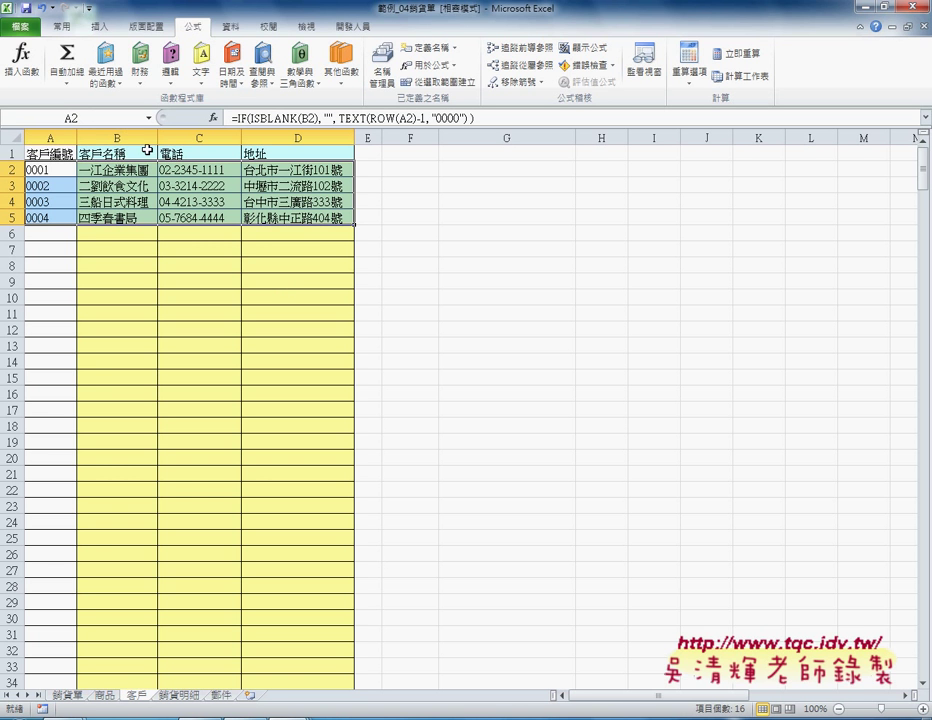
click(87, 117)
text(客戶)
key(Return)
click(290, 369)
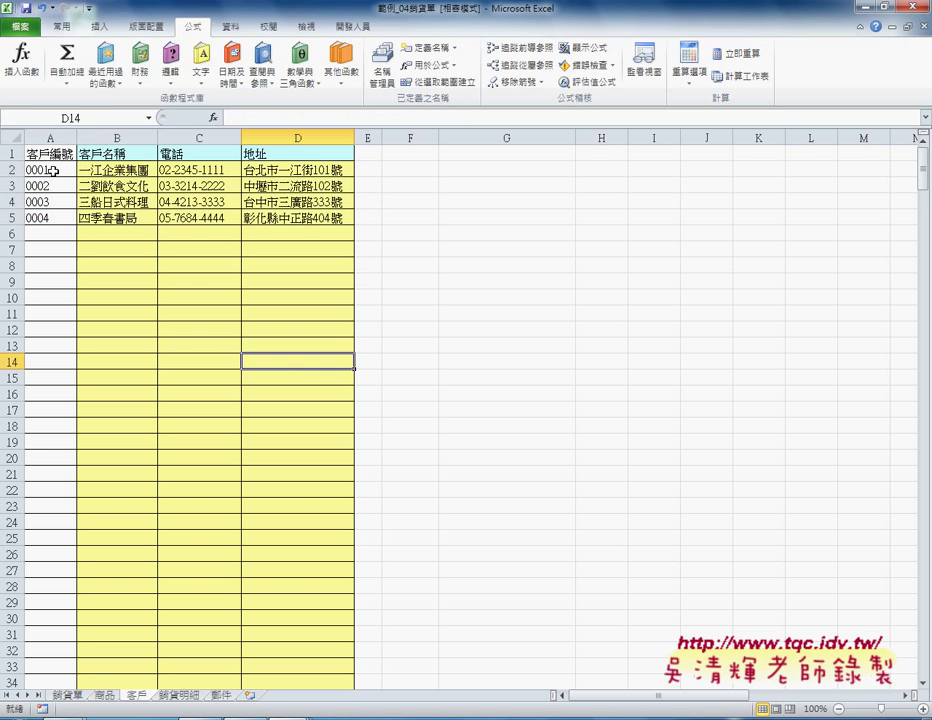
drag(66, 171, 325, 213)
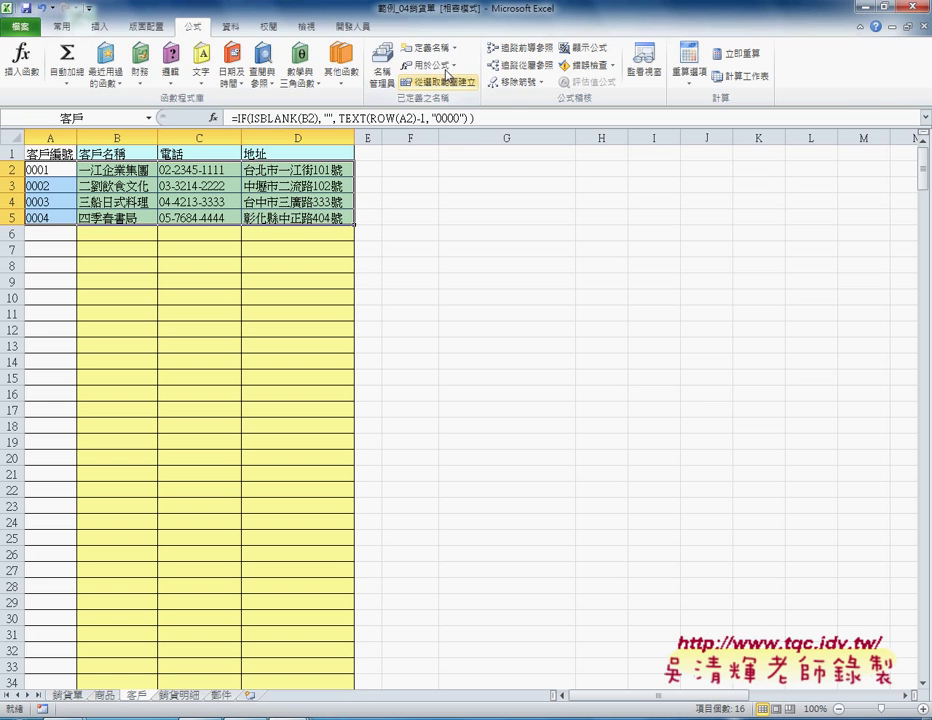
click(382, 72)
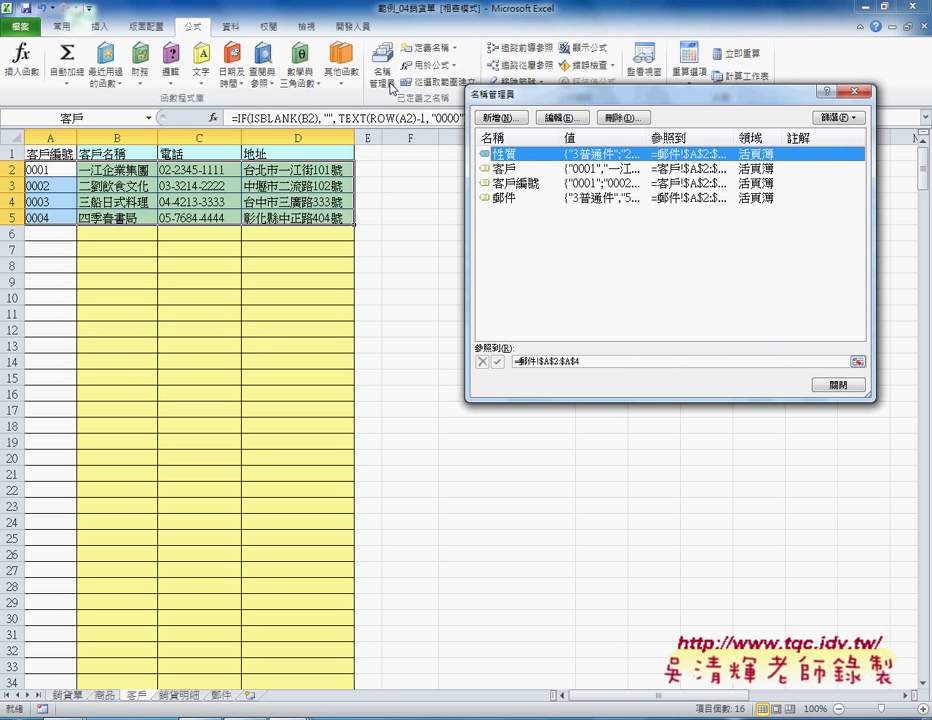
click(519, 170)
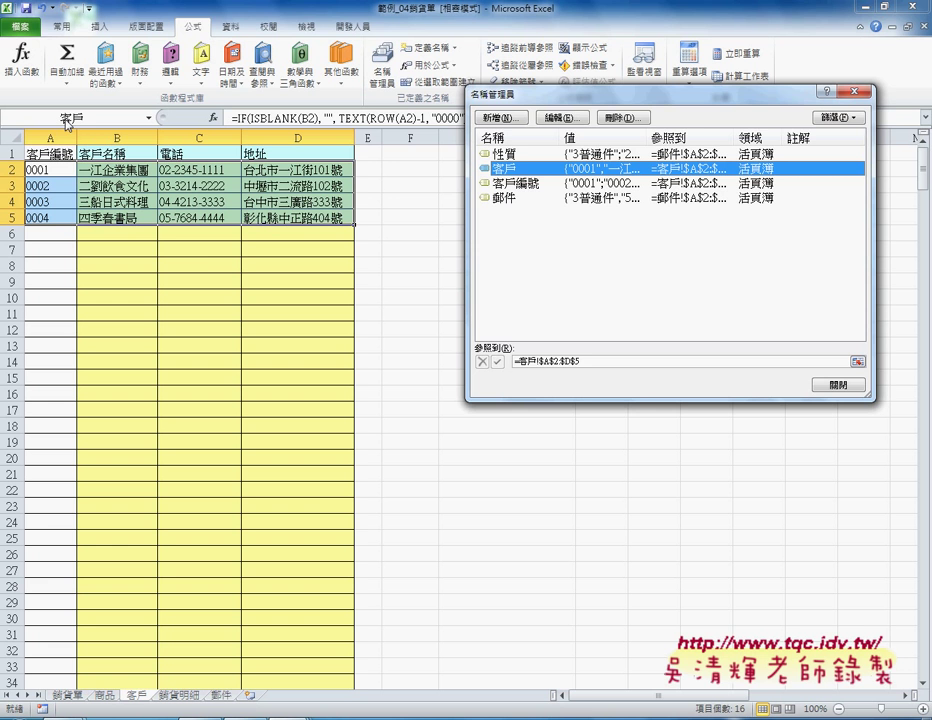
click(836, 384)
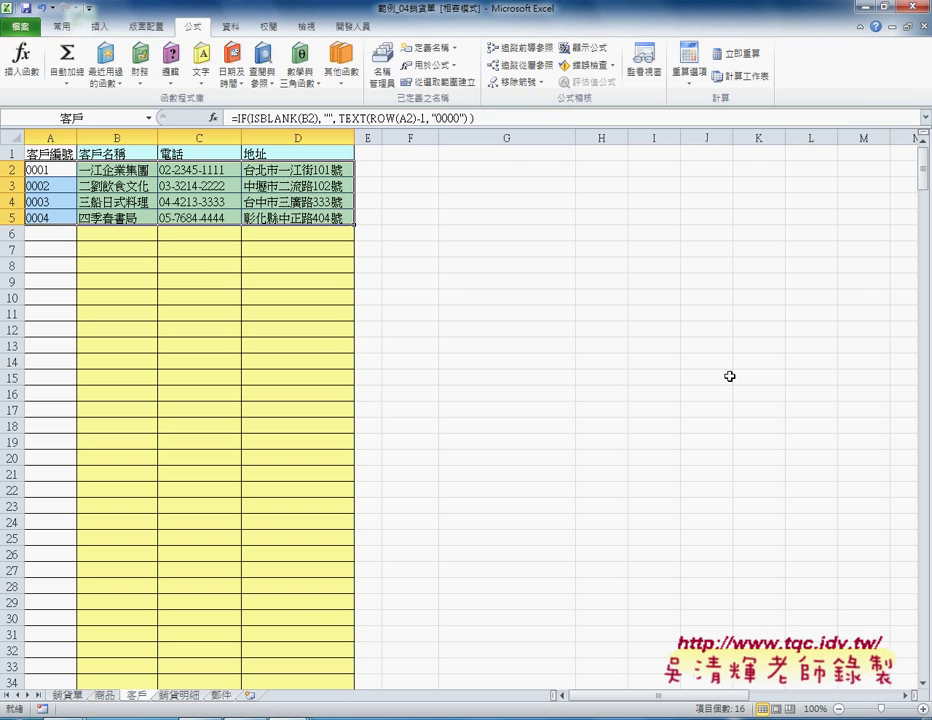
click(207, 259)
drag(69, 172, 310, 215)
On 銷貨單, give B3 a List validation sourced from =客戶編號.
click(66, 696)
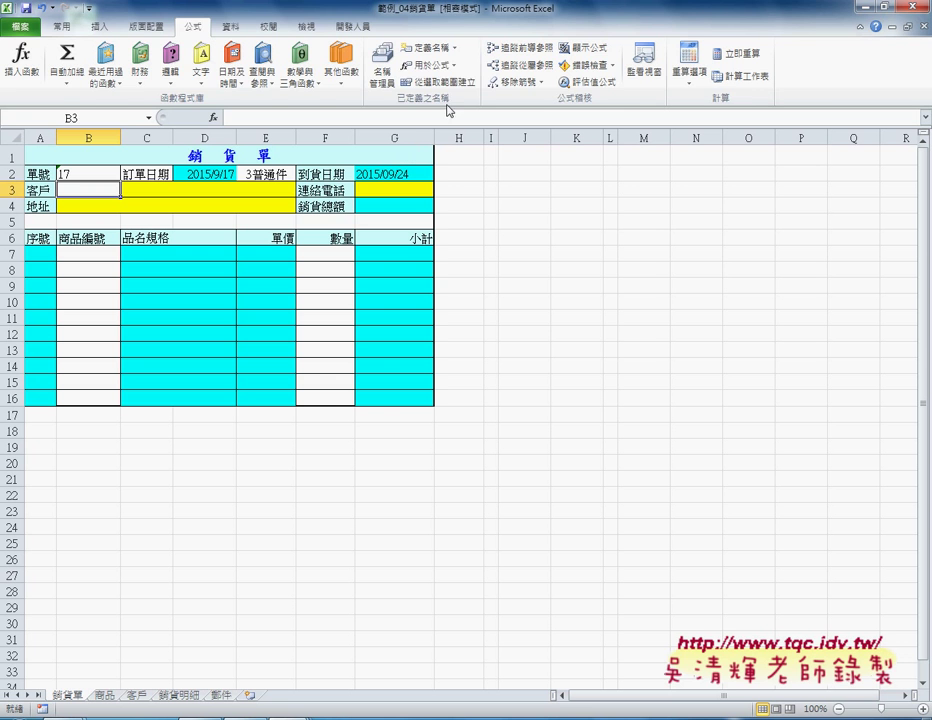
click(230, 26)
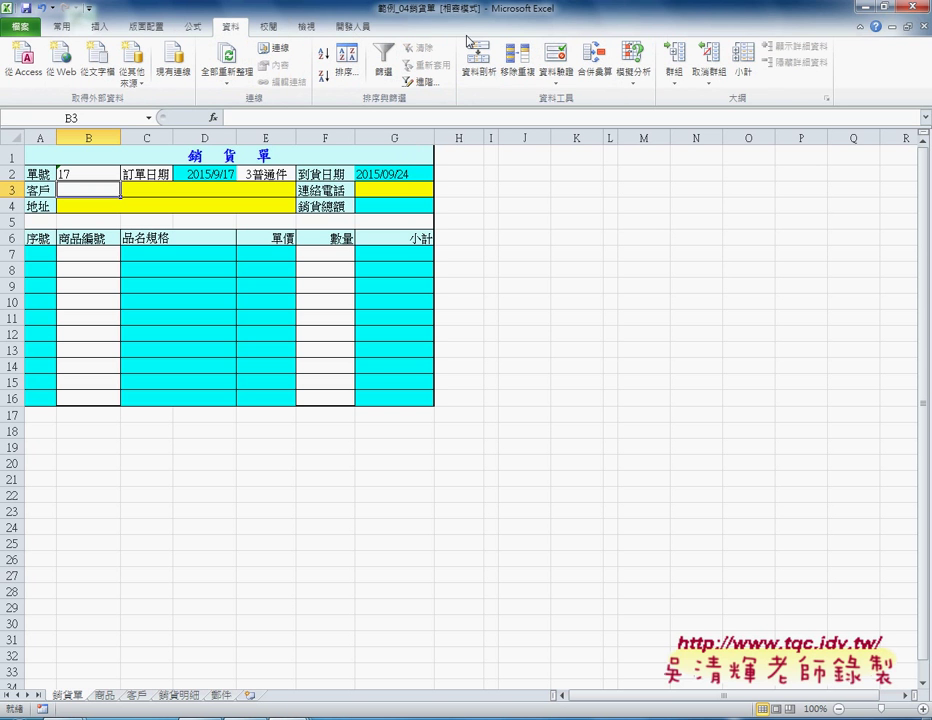
click(549, 74)
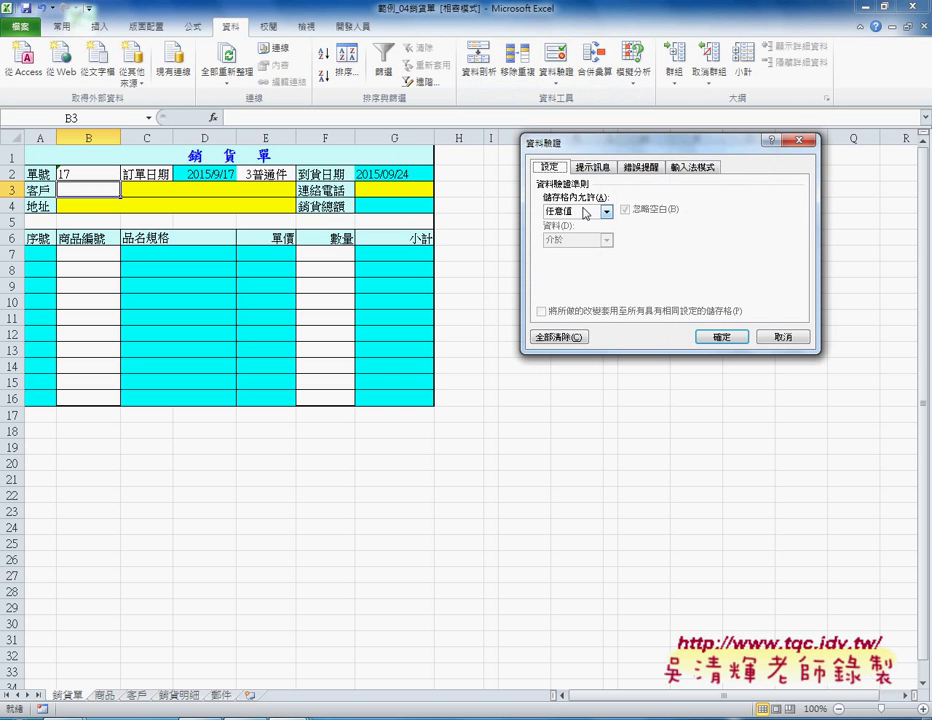
click(606, 211)
click(553, 249)
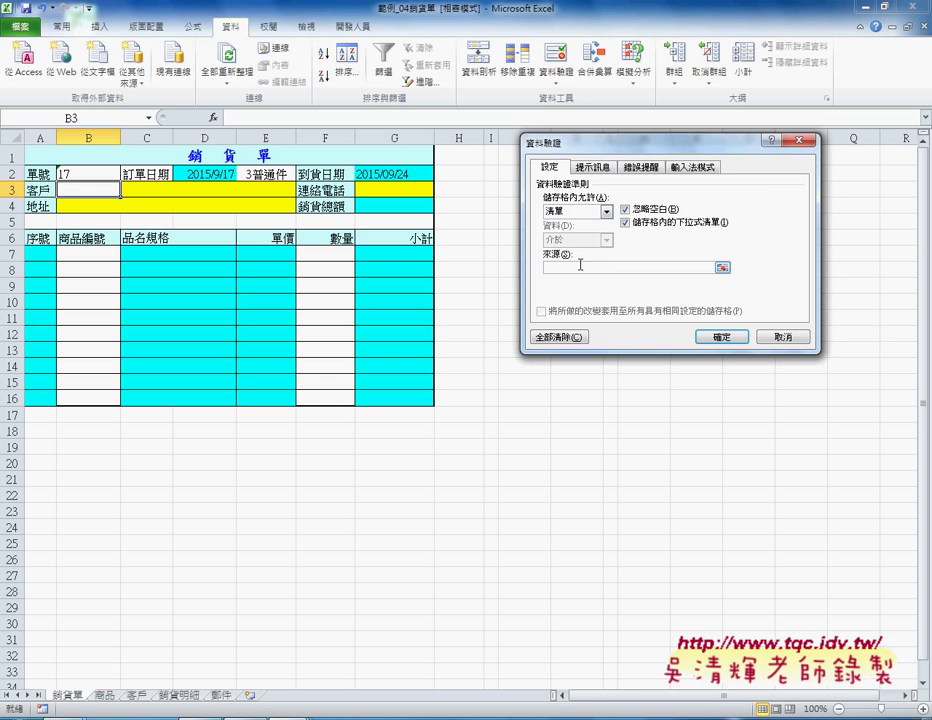
click(580, 266)
key(F3)
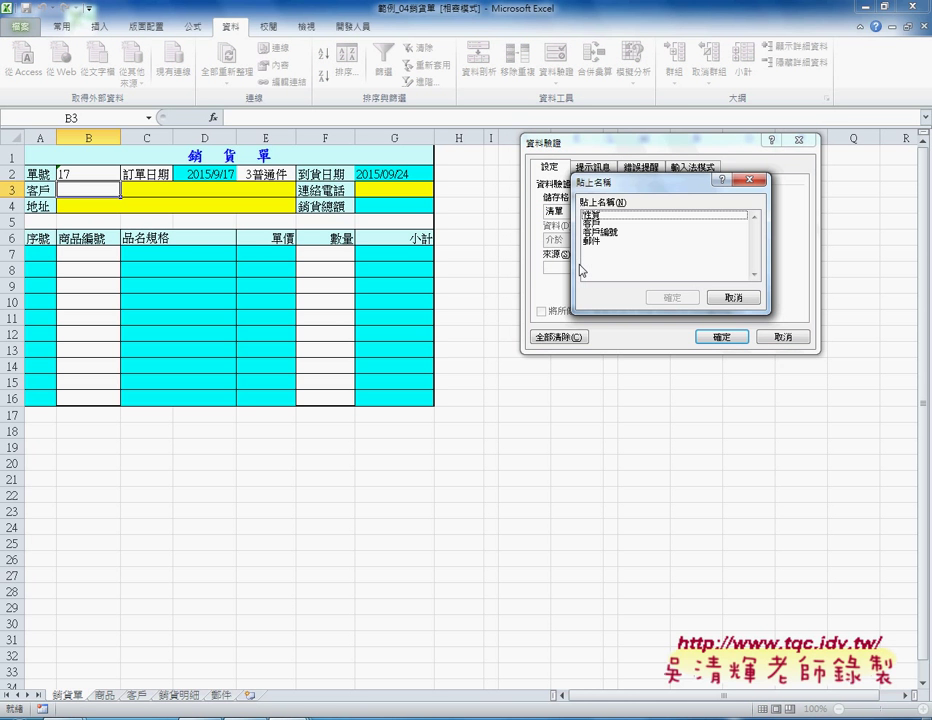
key(Down)
key(Down)
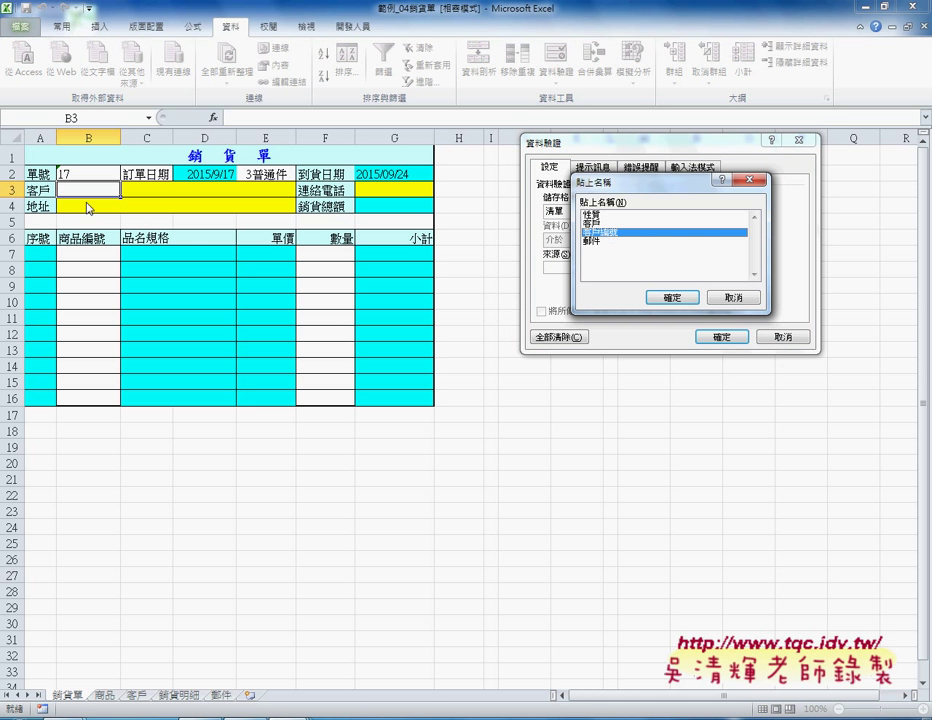
click(672, 297)
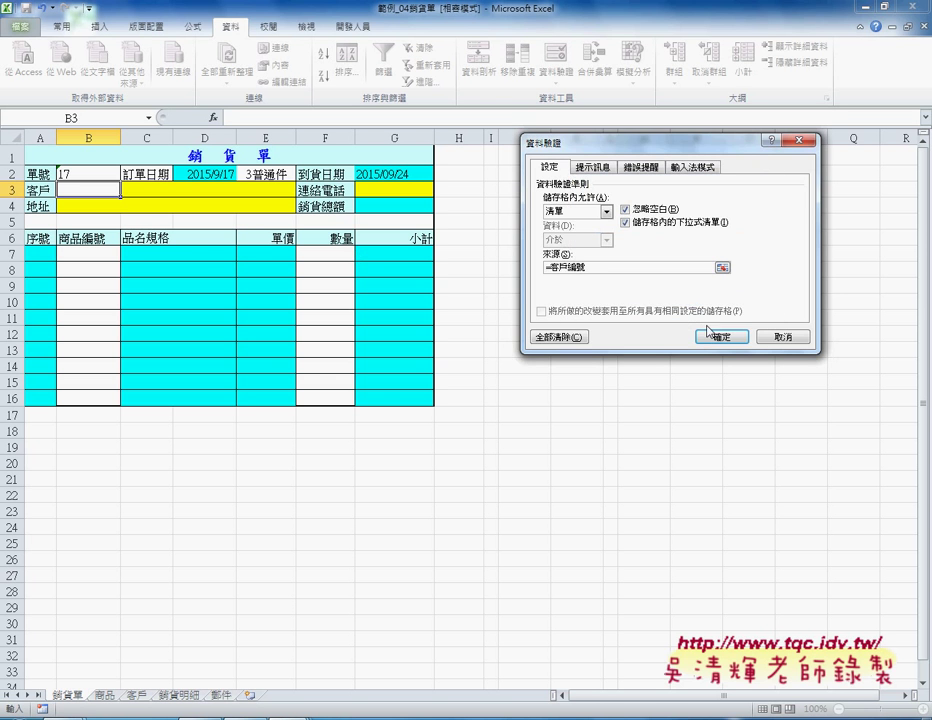
click(719, 337)
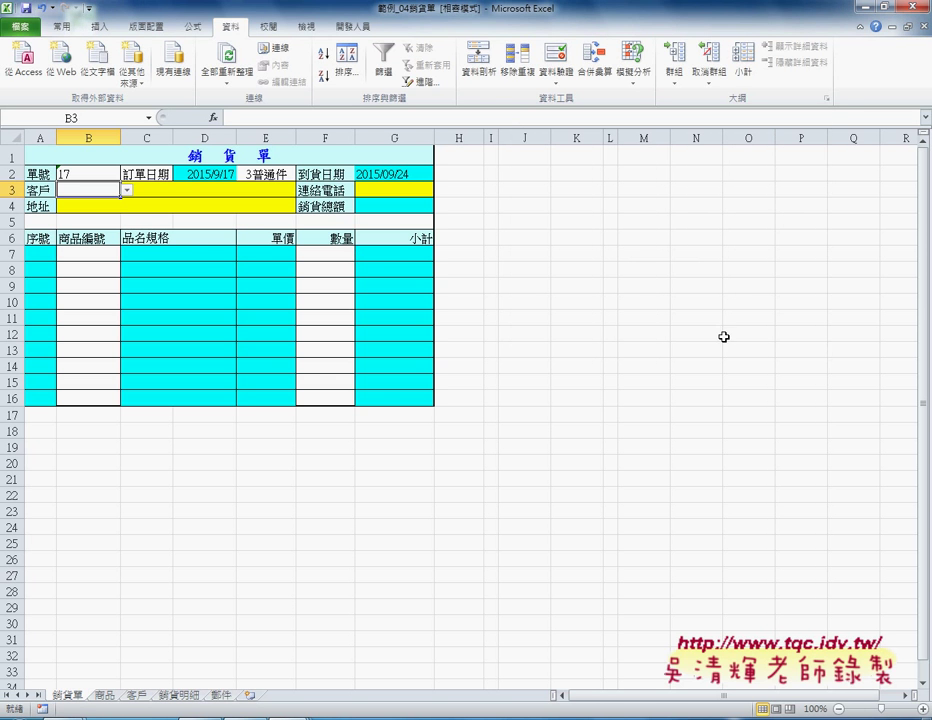
Choose customer ID 0001 from B3's dropdown.
click(127, 190)
click(114, 203)
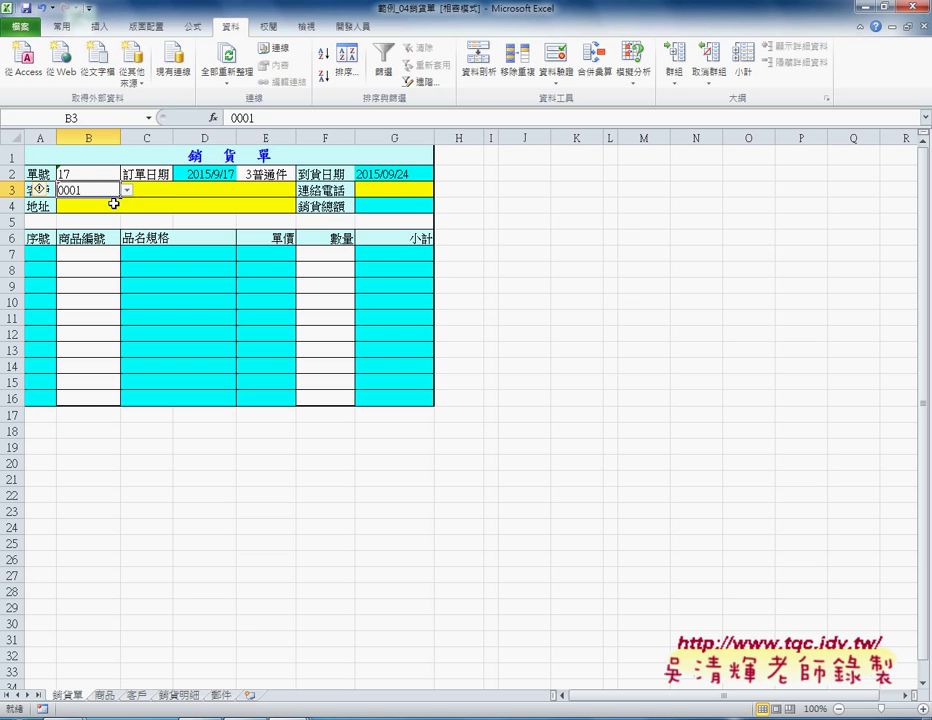
click(152, 190)
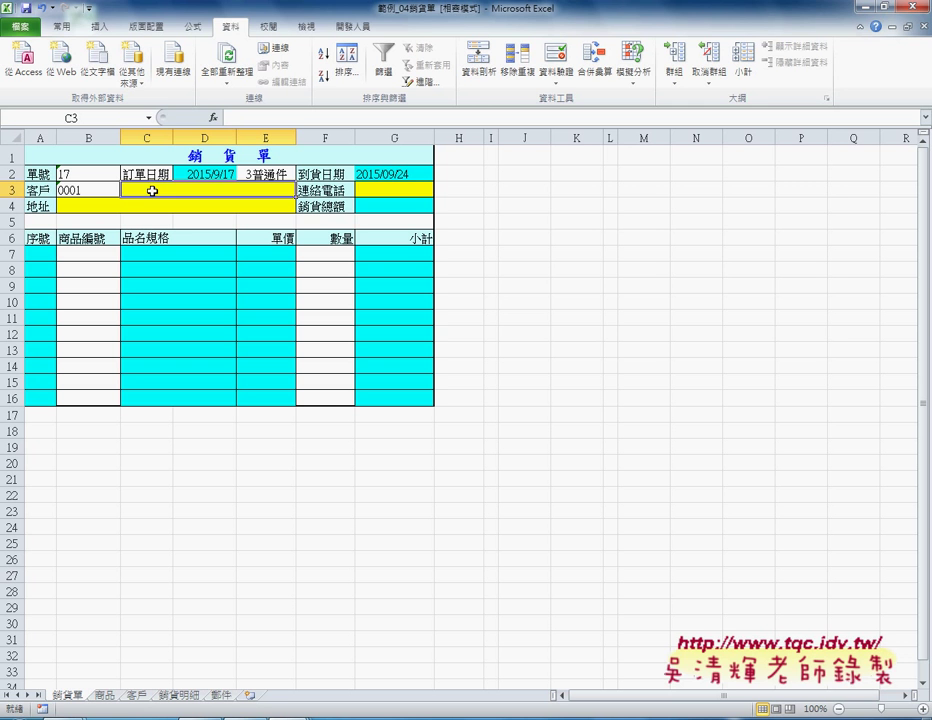
Insert a VLOOKUP function into C3 from the recently used functions.
click(212, 117)
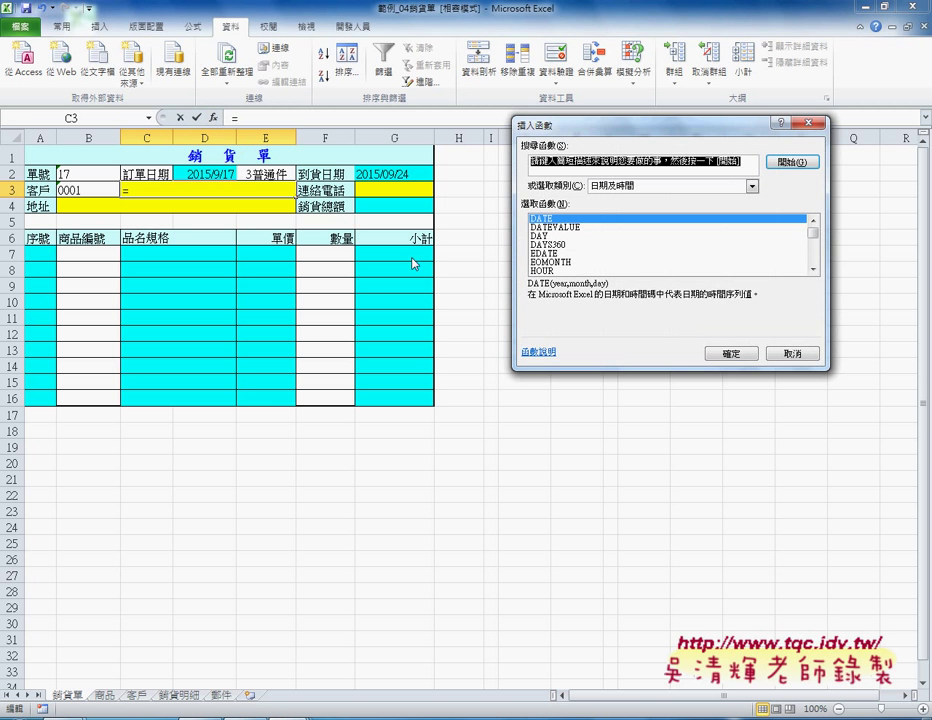
click(659, 185)
click(655, 200)
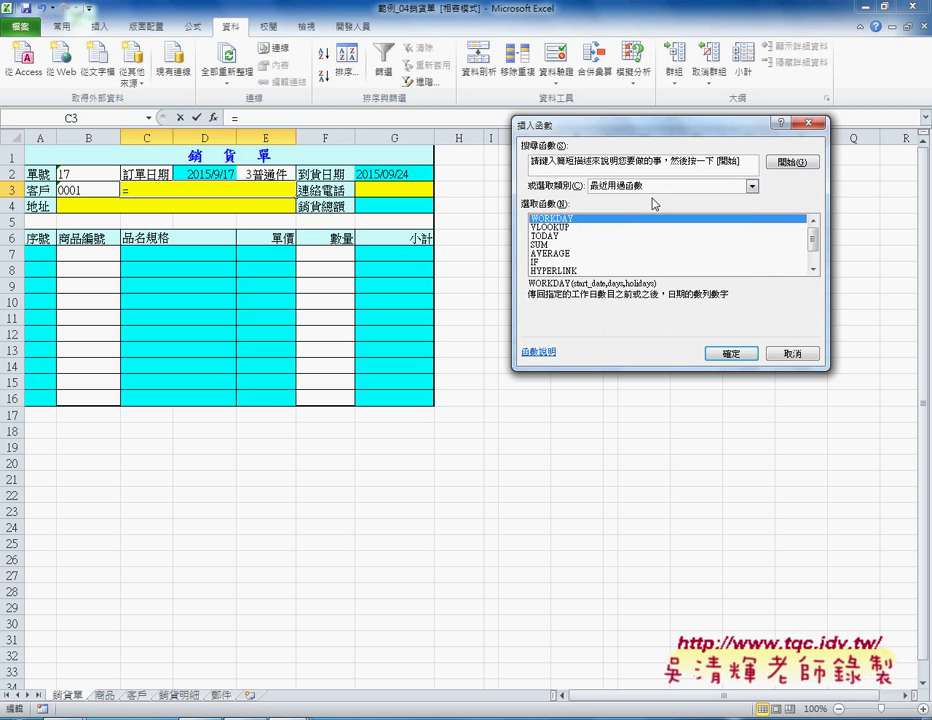
click(580, 227)
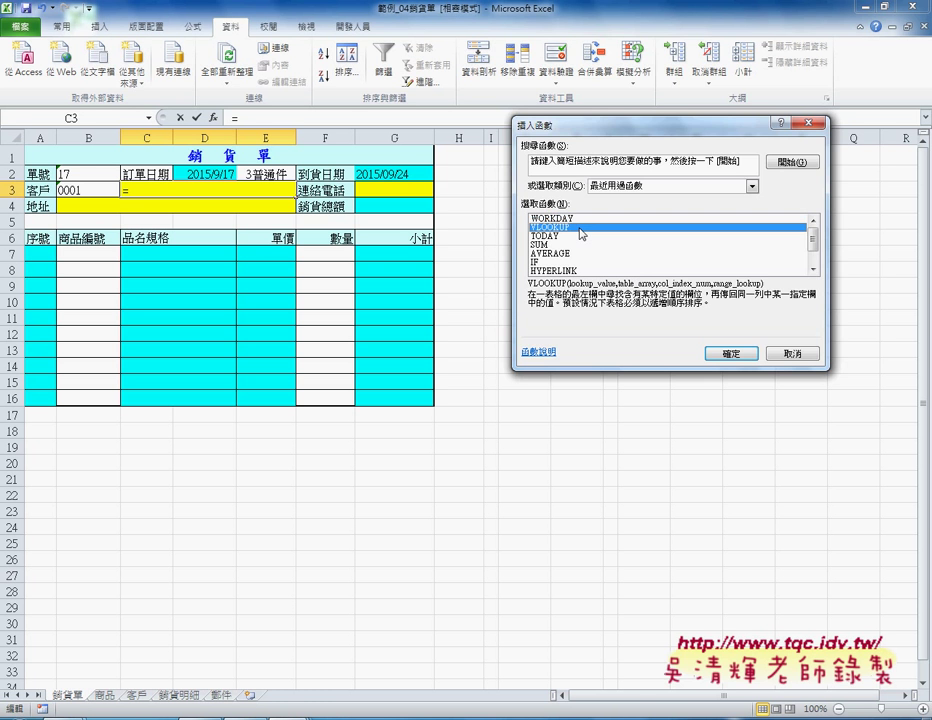
click(732, 353)
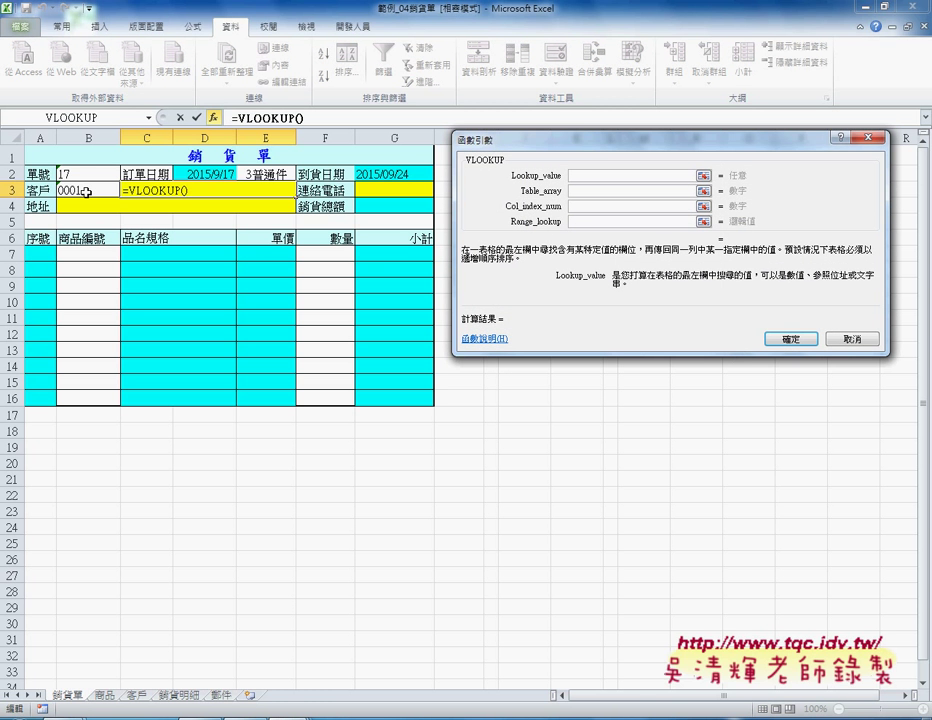
Fill the VLOOKUP arguments with B3, 客戶, 2 and 0 to show the customer name.
click(87, 192)
click(580, 192)
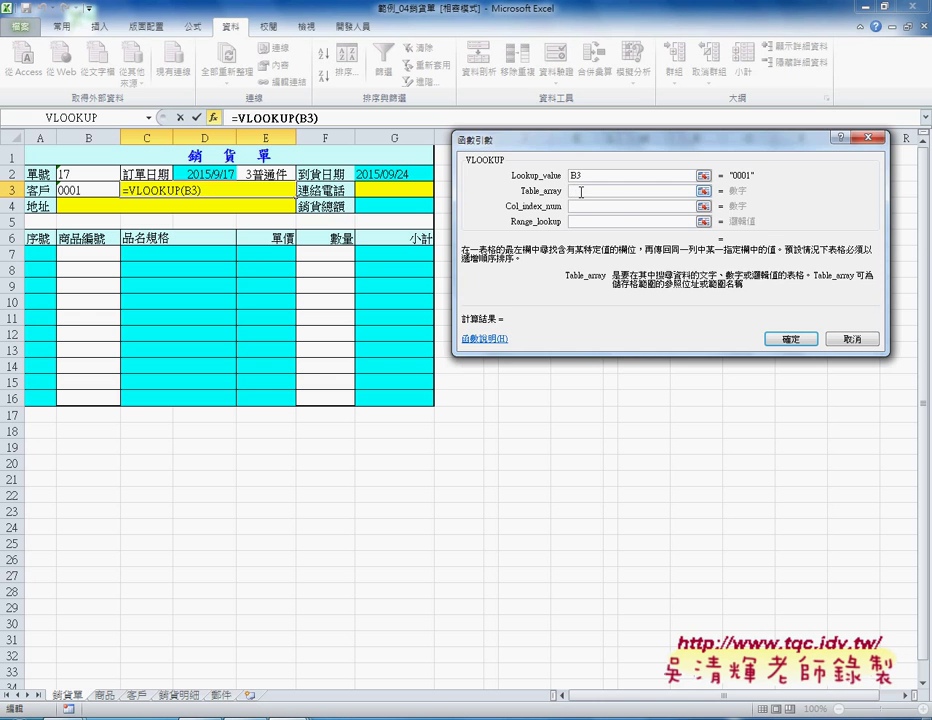
key(F3)
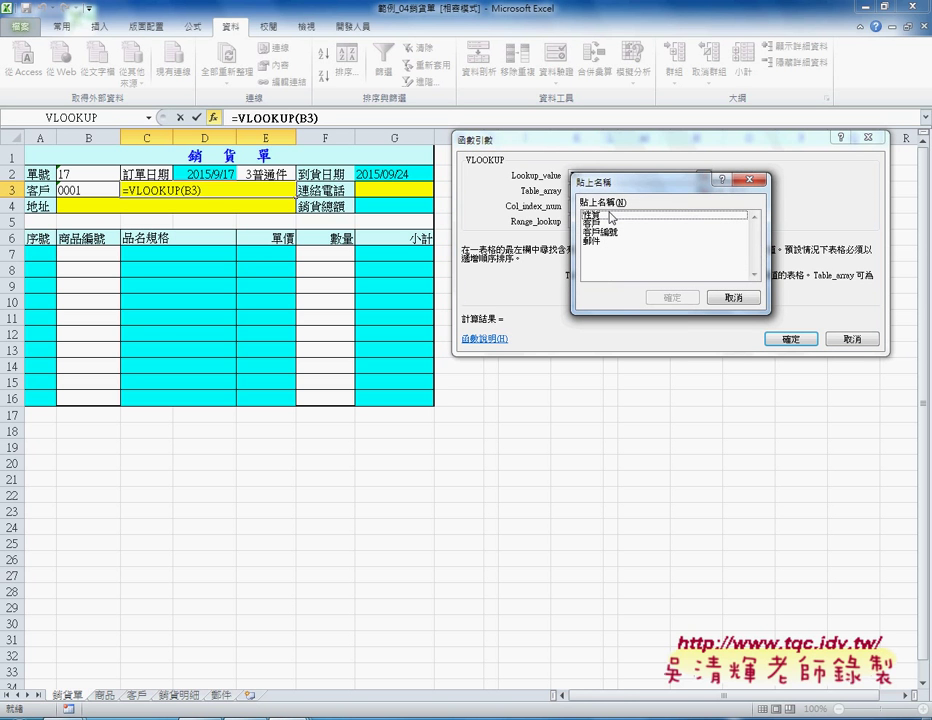
click(590, 224)
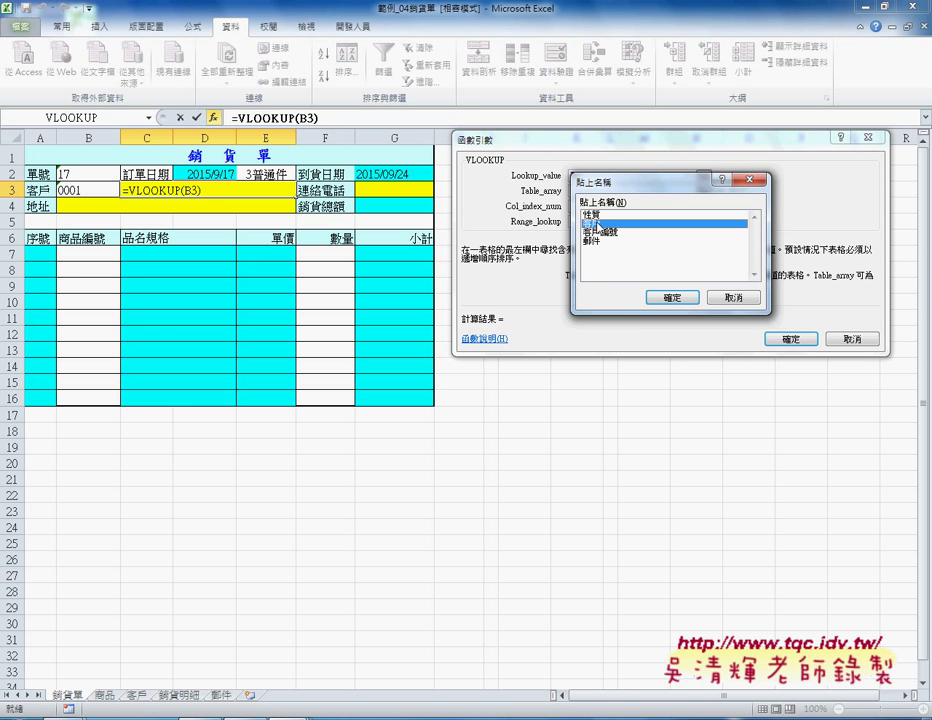
click(672, 298)
click(612, 207)
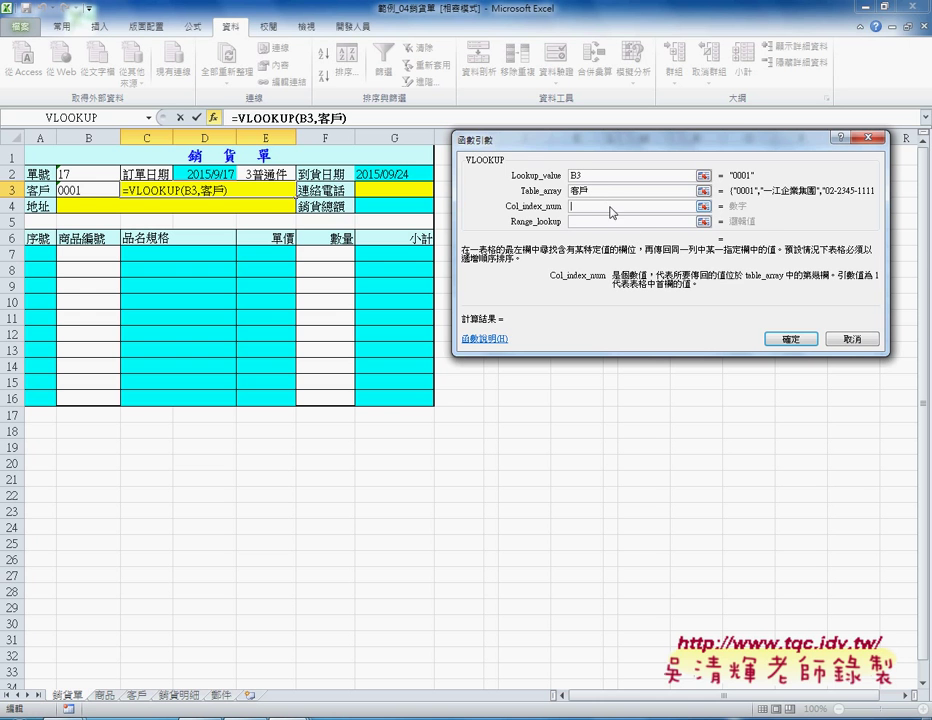
text(2)
click(603, 222)
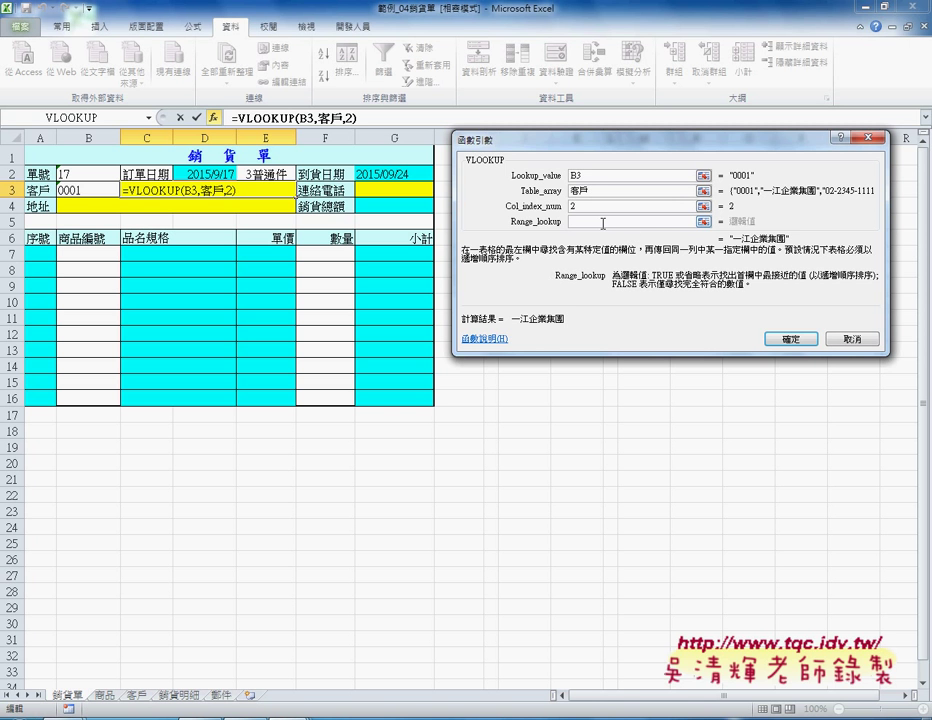
text(,0)
click(792, 340)
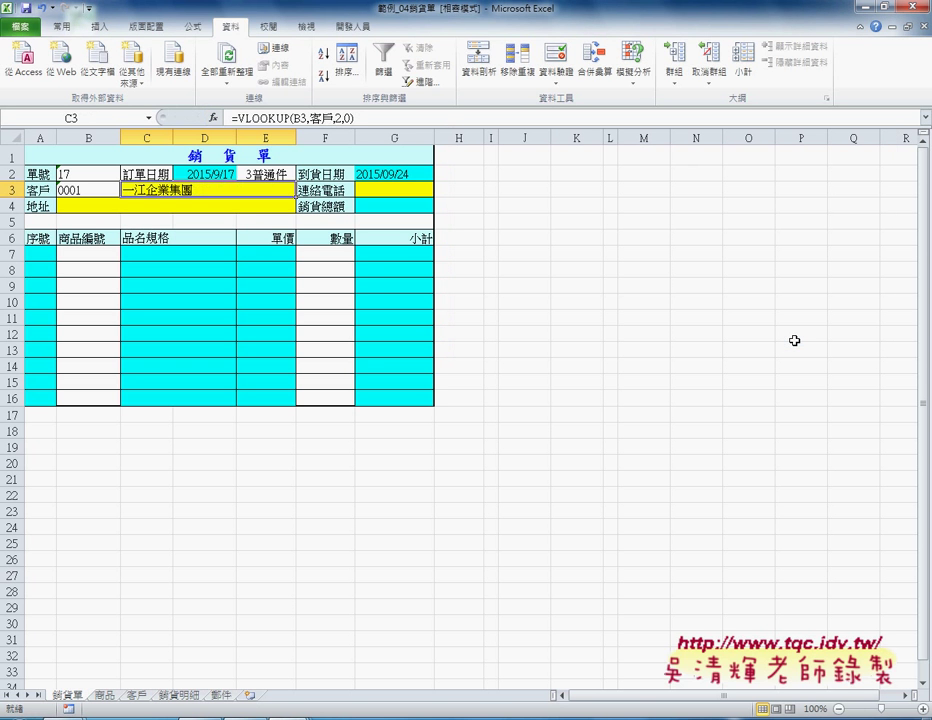
Copy C3's formula into G3 with column number 3 to show the phone.
drag(360, 118, 227, 118)
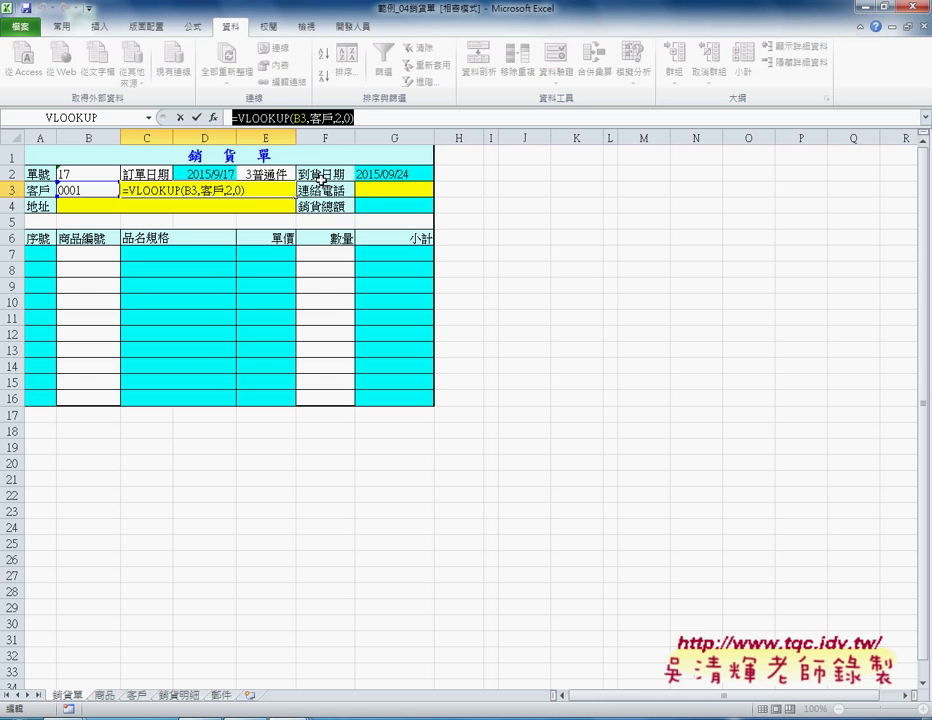
click(180, 118)
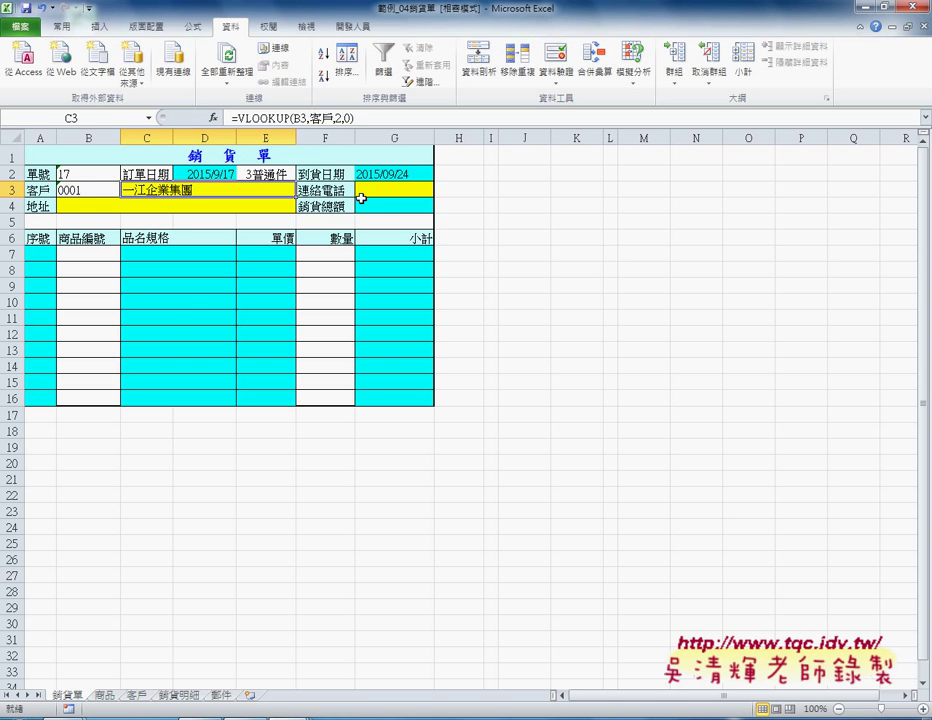
click(364, 188)
click(284, 118)
key(ctrl+v)
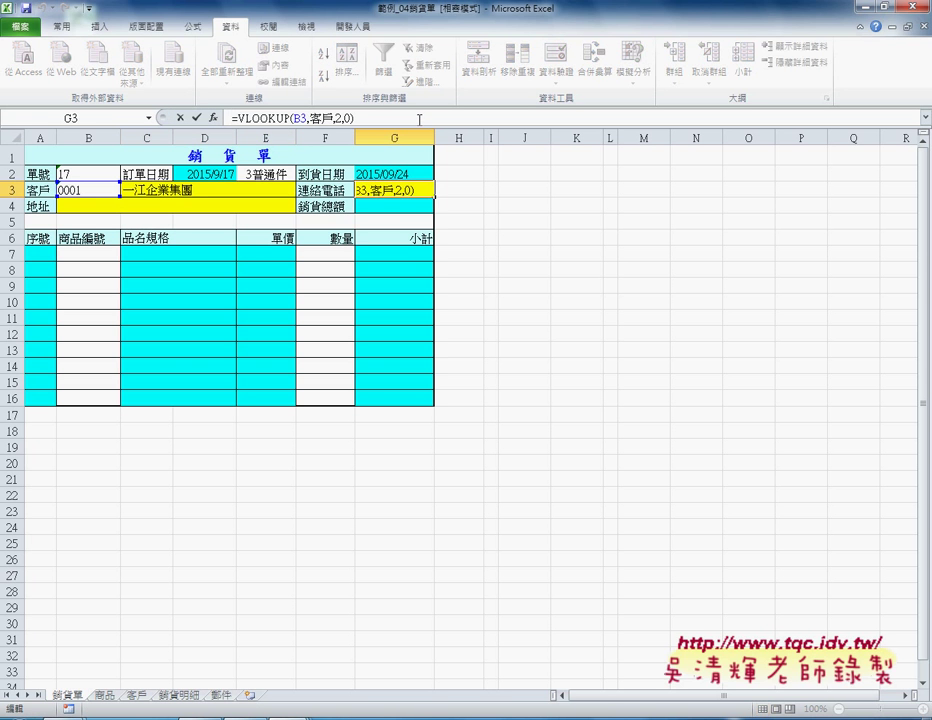
click(338, 118)
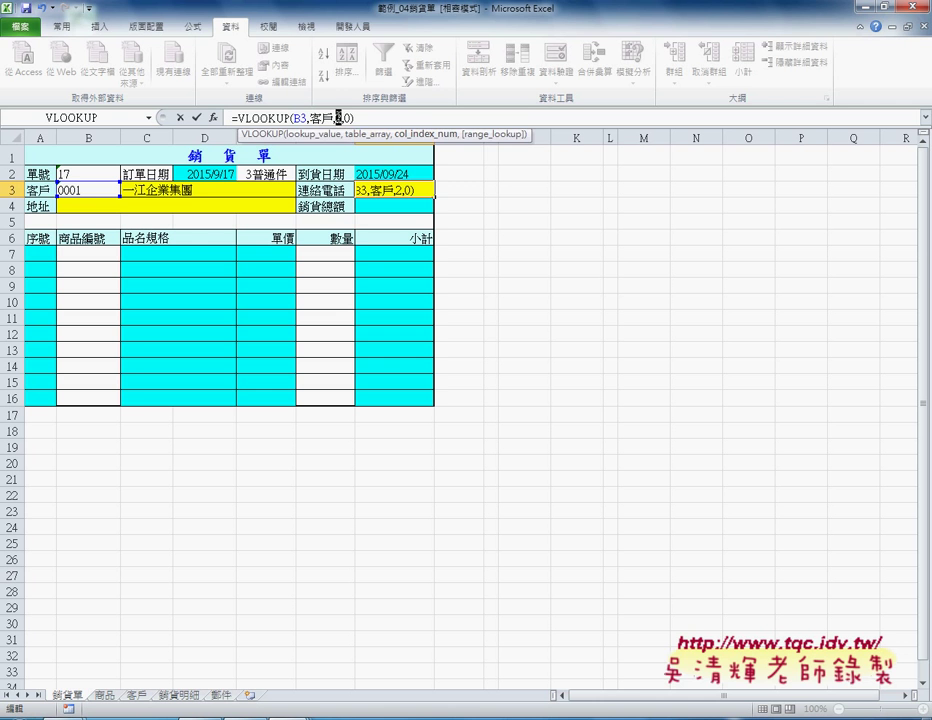
text(3)
click(197, 117)
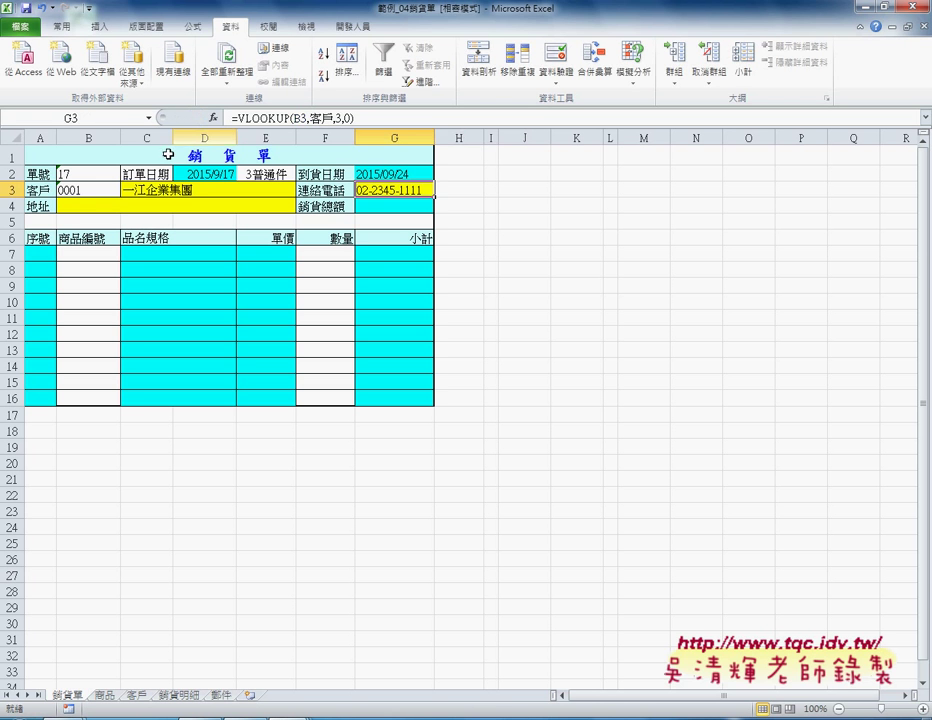
Paste the formula into B4 with column number 4 to show the address.
click(91, 203)
click(268, 116)
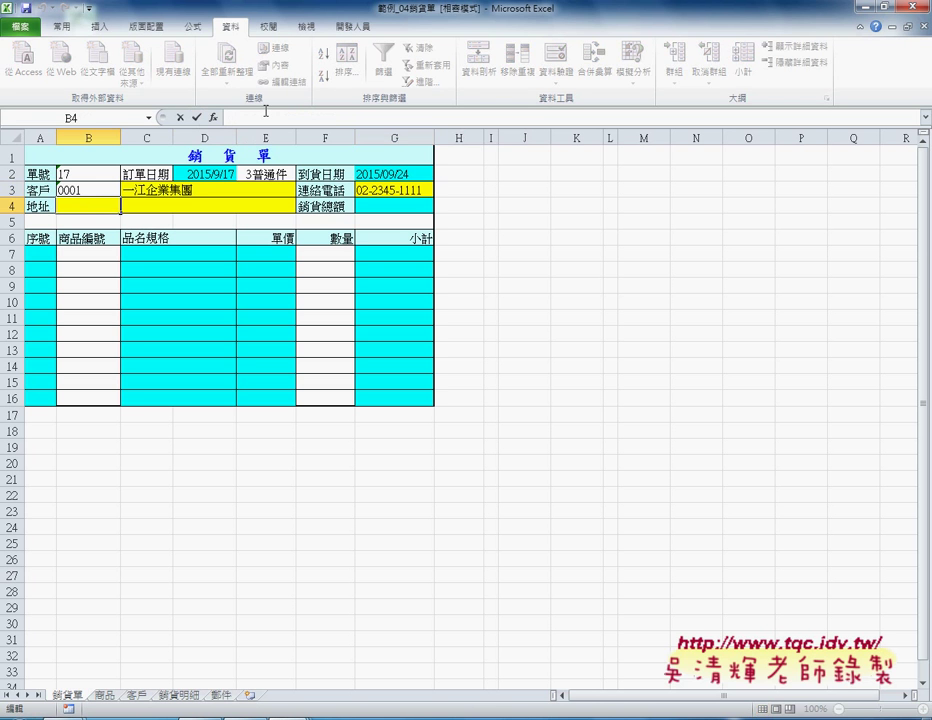
key(ctrl+v)
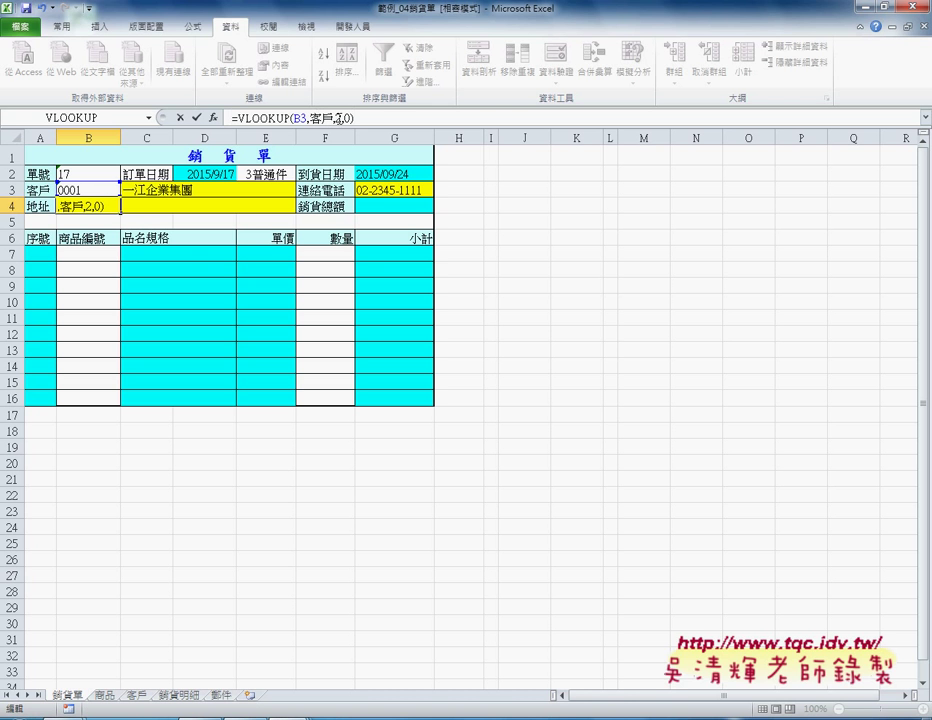
text(4)
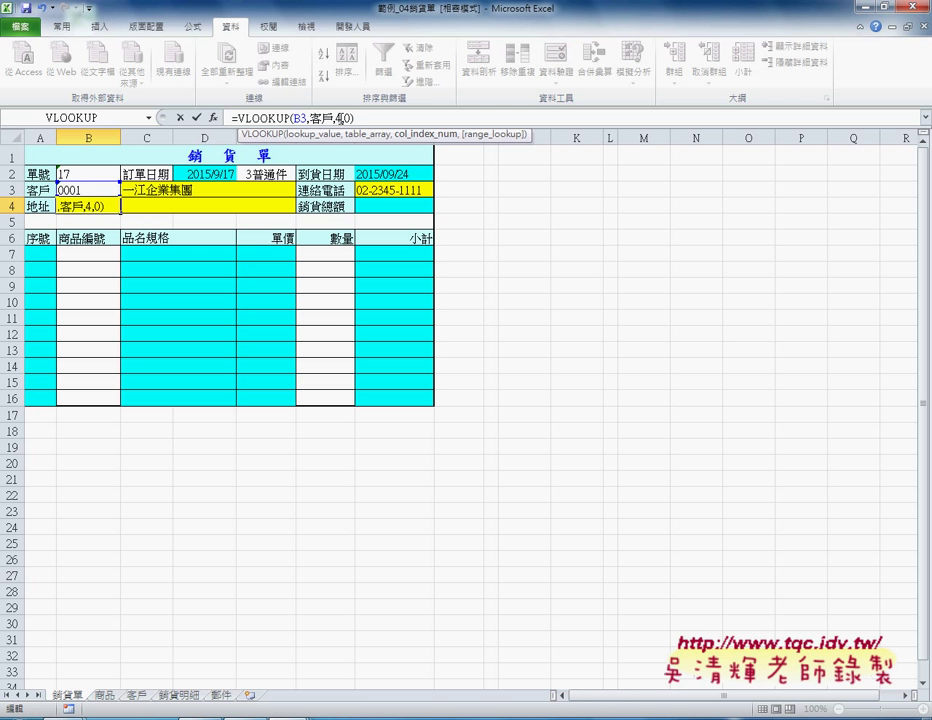
click(197, 117)
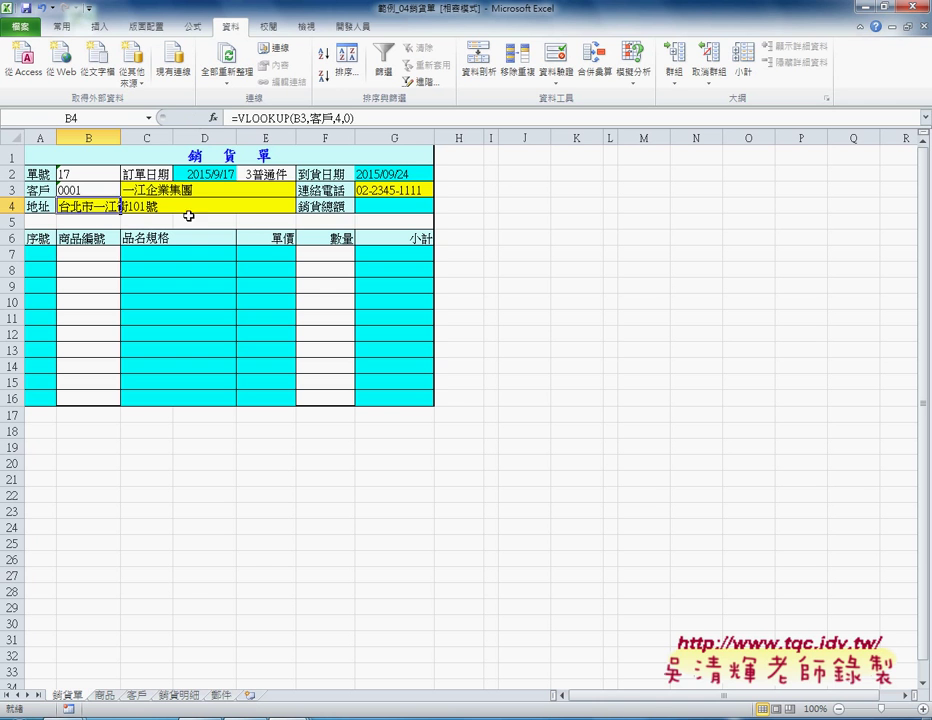
Test B3 with customer ID 0003, then clear B3 so the lookups show #N/A.
click(114, 190)
click(126, 189)
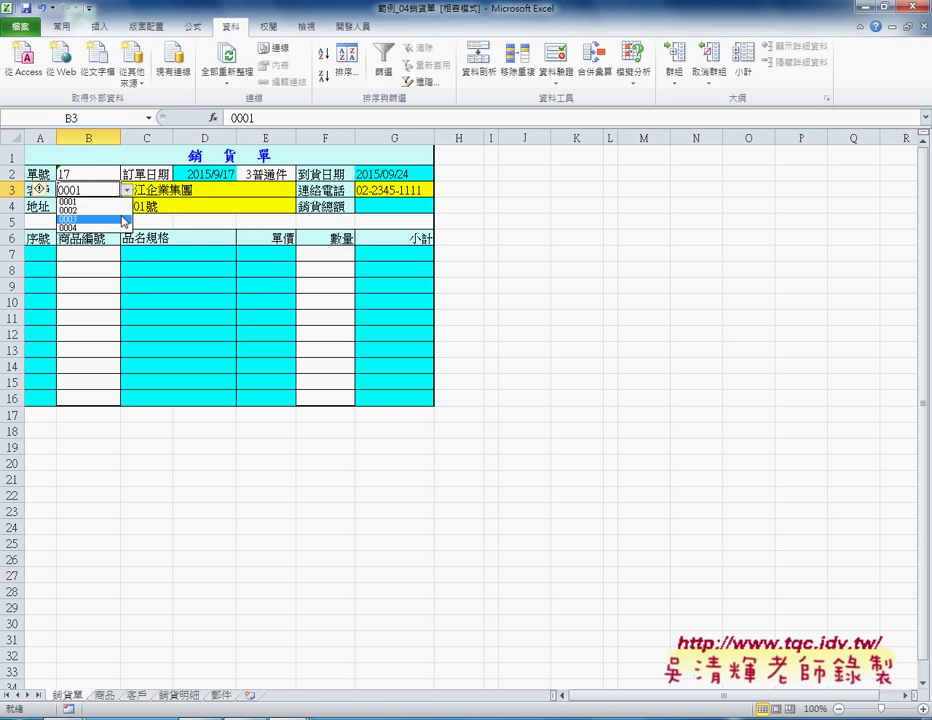
click(124, 219)
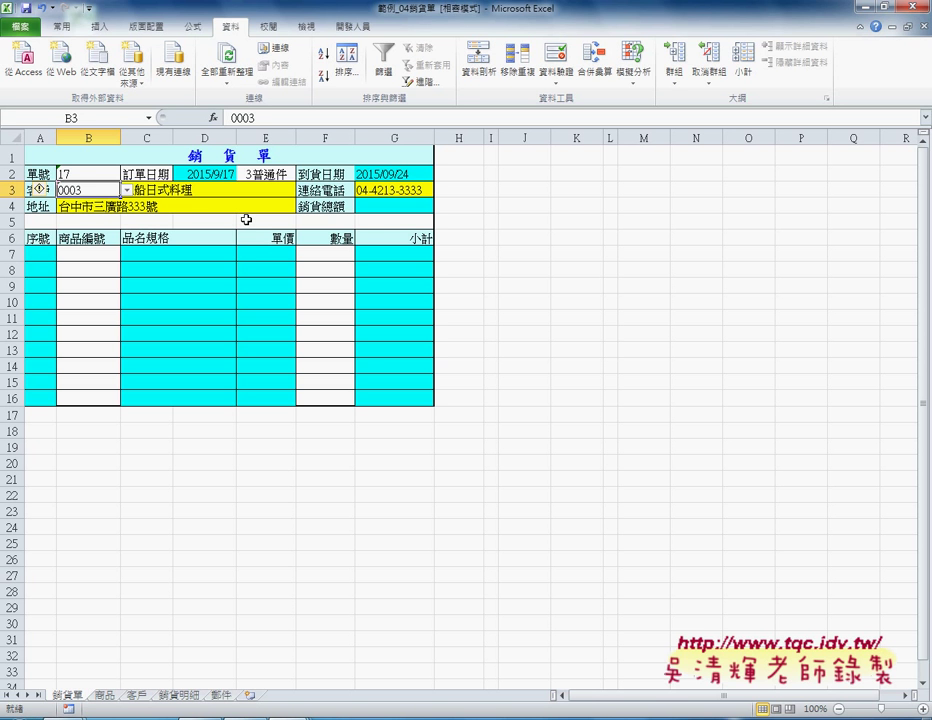
key(Delete)
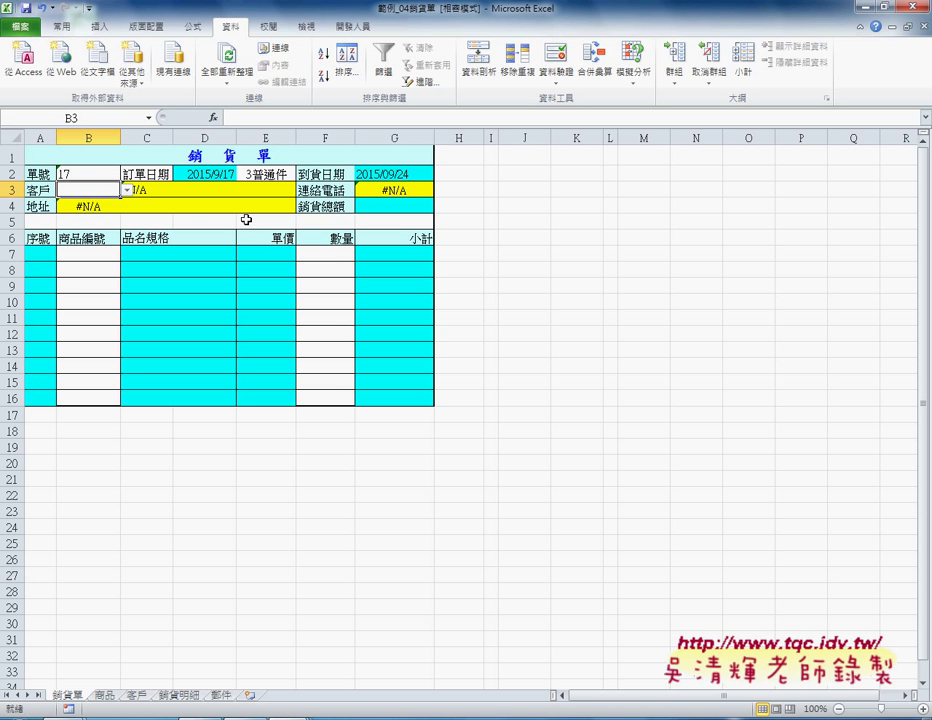
Cut VLOOKUP(B3,客戶,2,0) out of C3's formula, leaving only the equals sign.
click(169, 195)
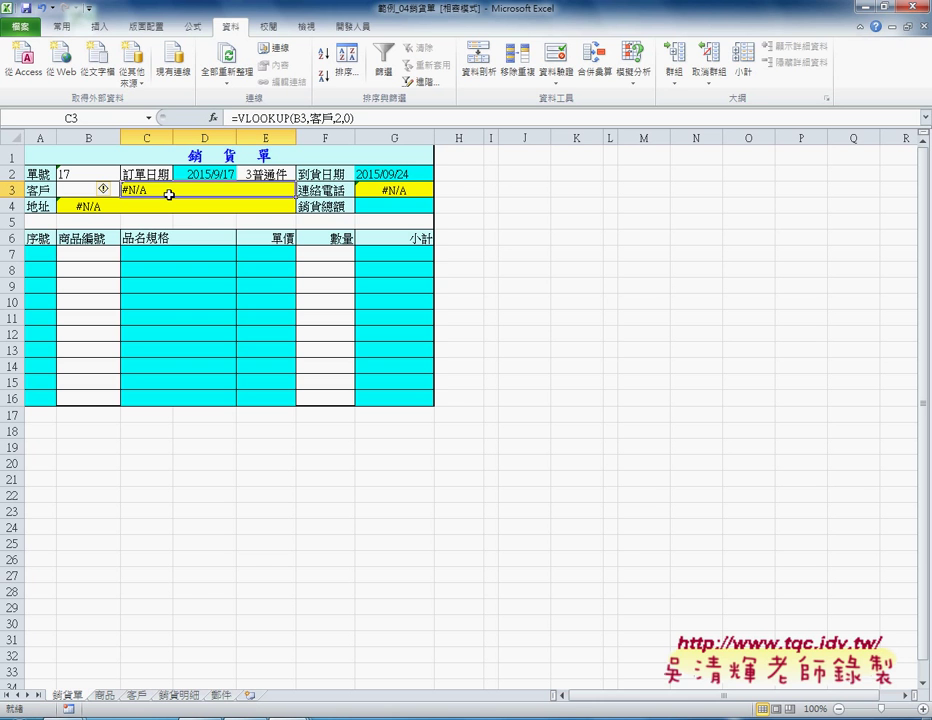
click(79, 190)
click(163, 192)
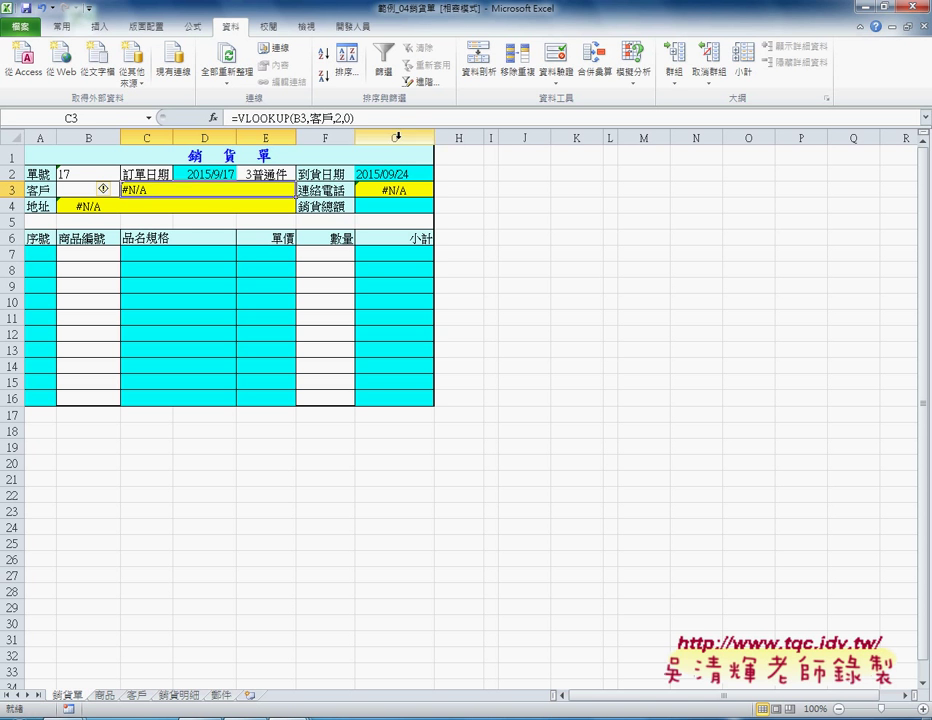
drag(355, 118, 237, 118)
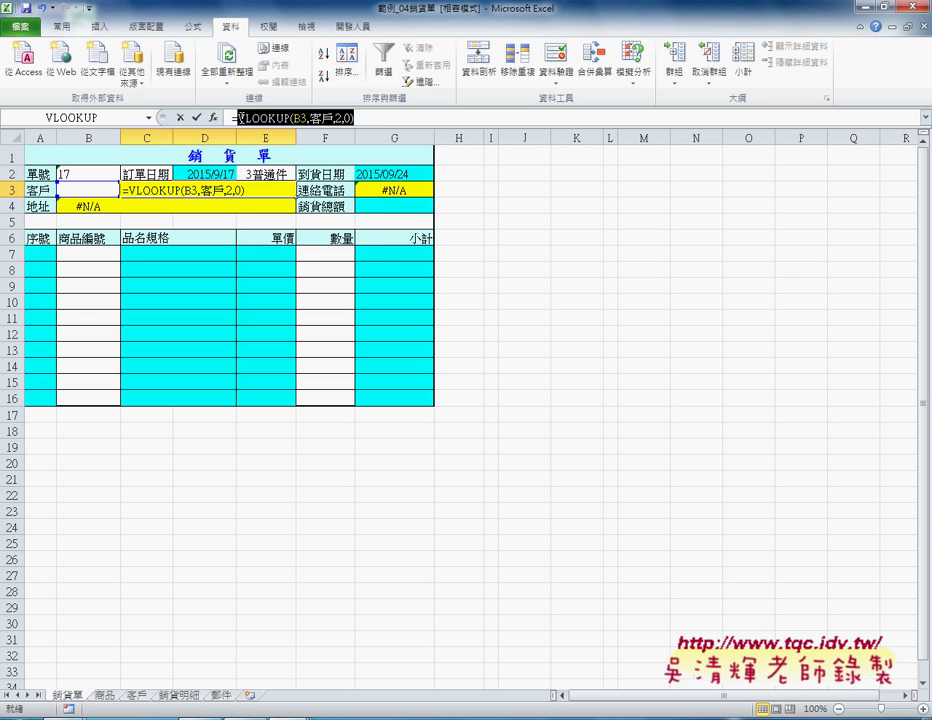
right_click(258, 119)
click(282, 128)
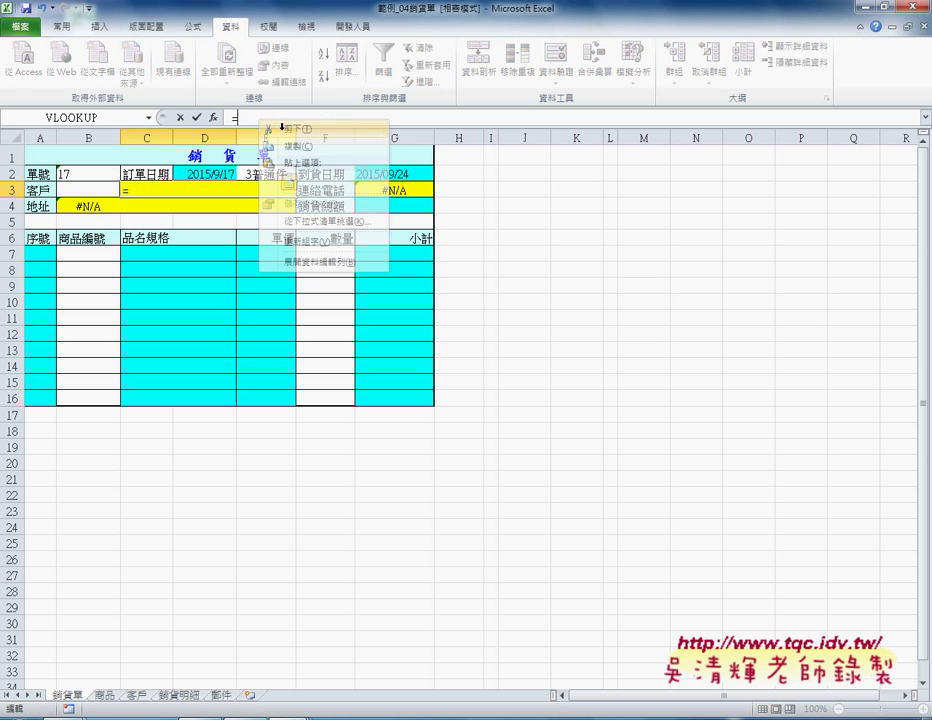
Build an IF in C3: test B3="", true value "", false value VLOOKUP(B3,客戶,2,0).
click(213, 117)
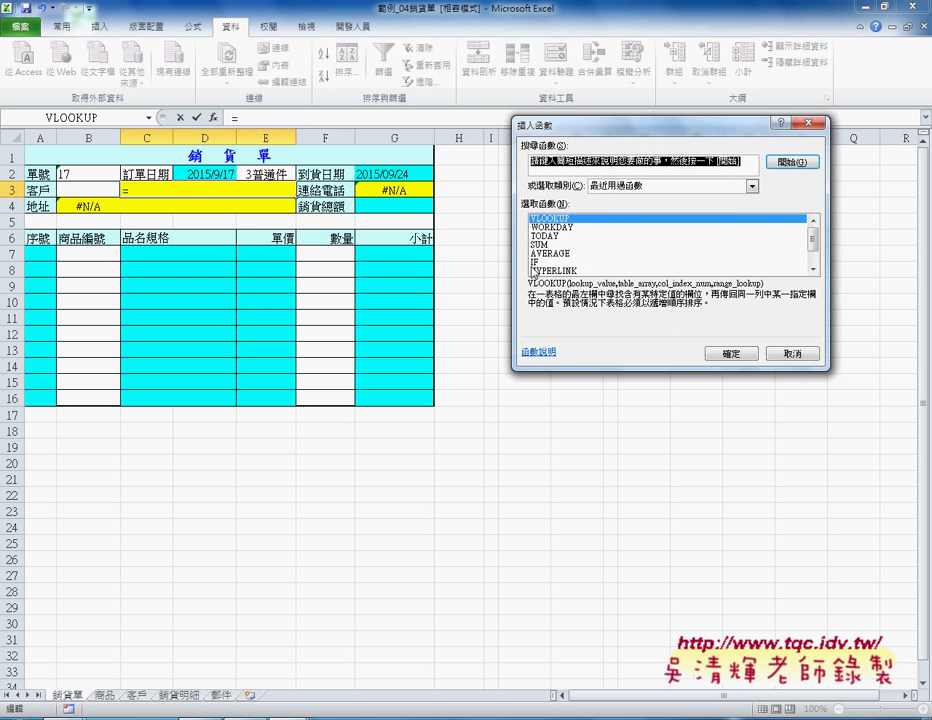
click(537, 262)
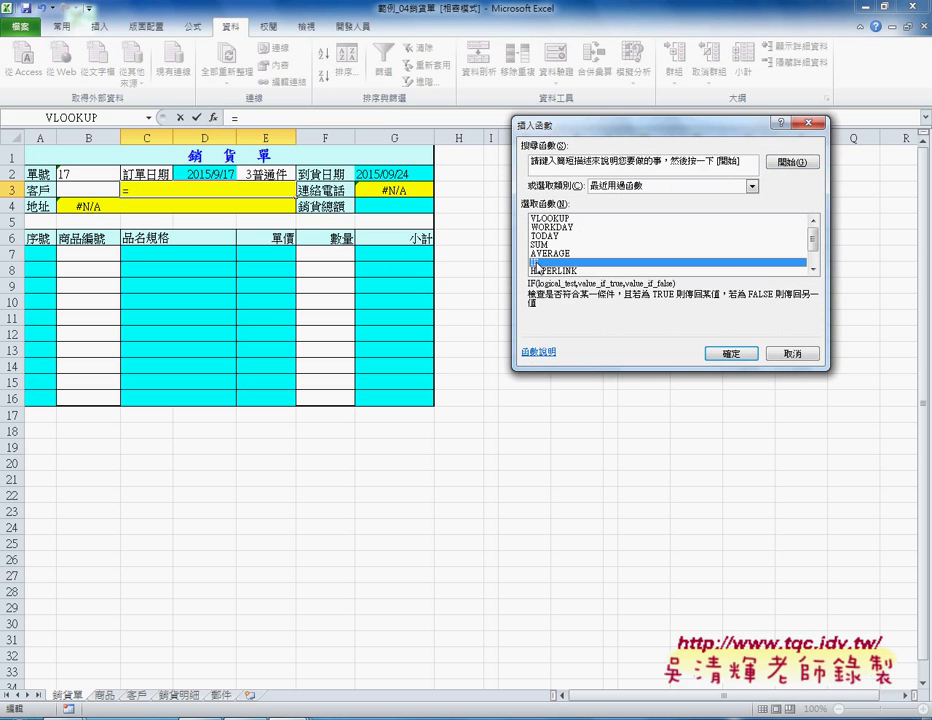
click(721, 354)
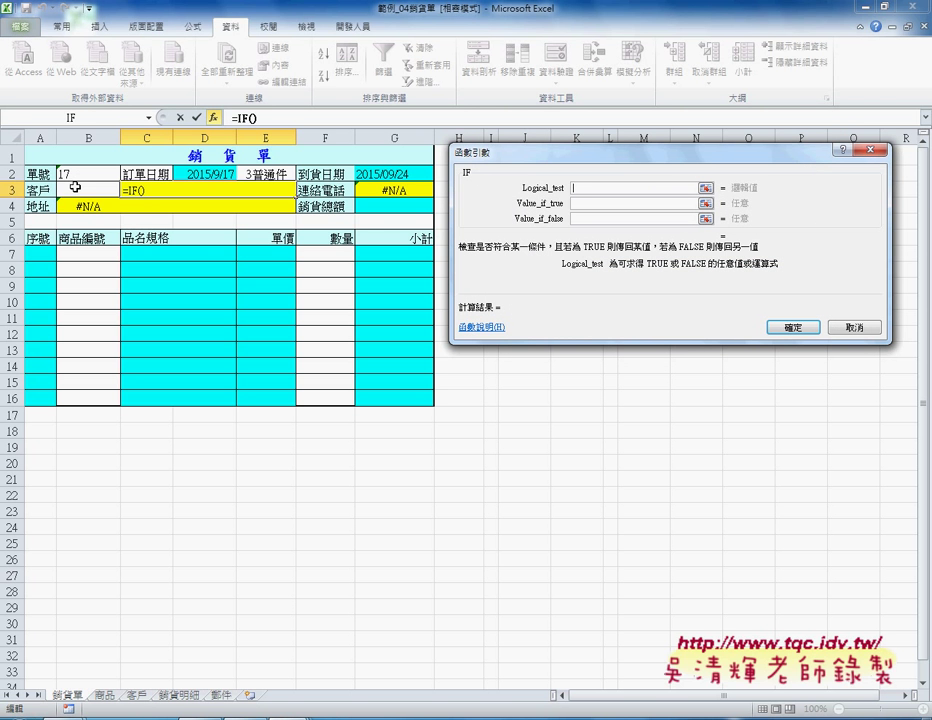
click(75, 187)
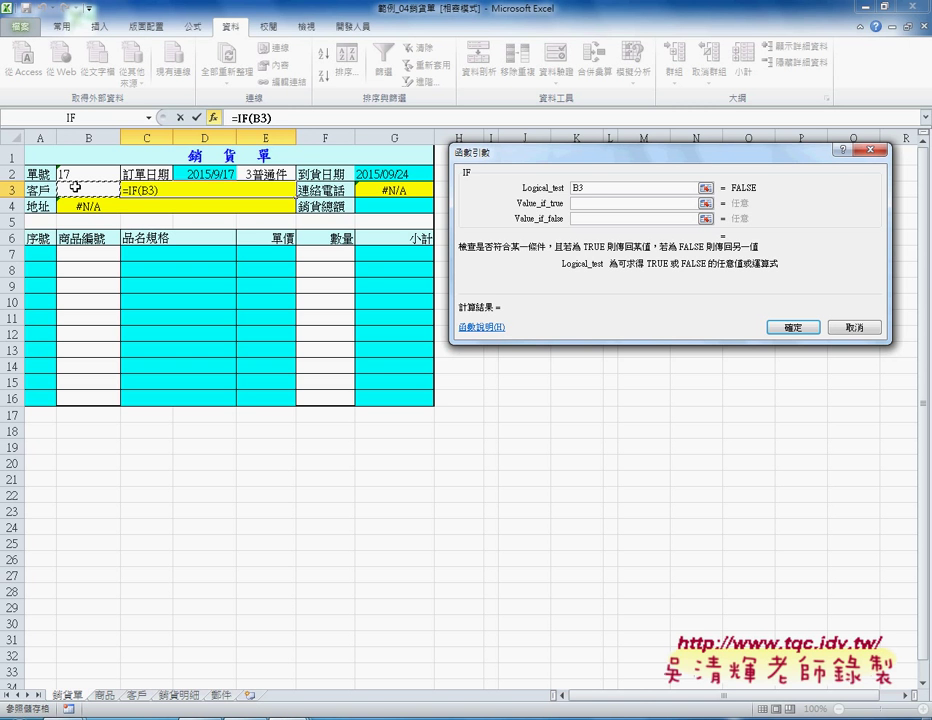
text(=)
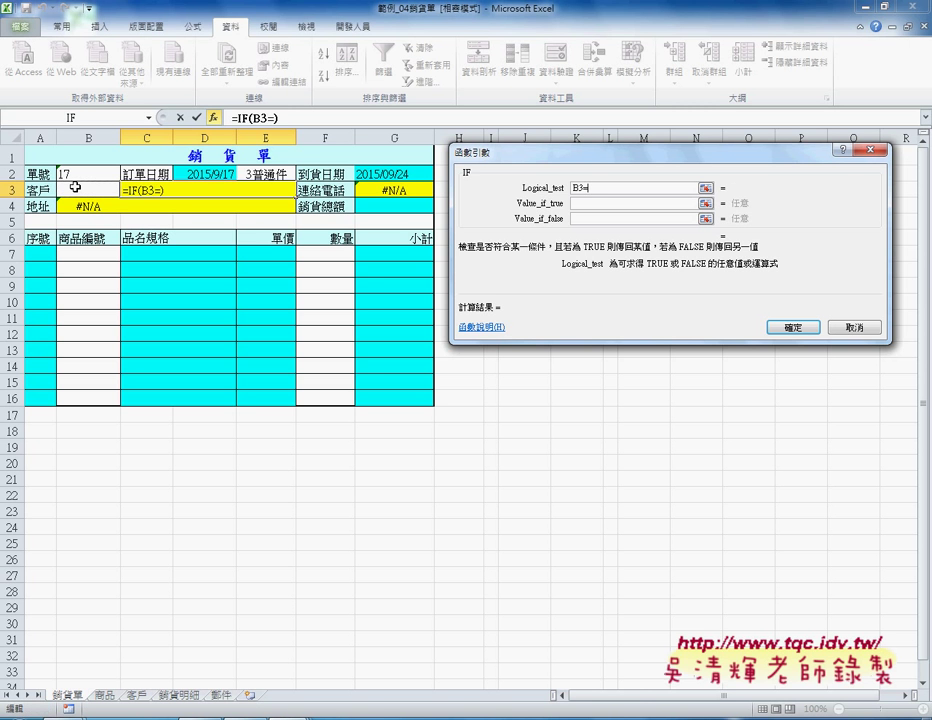
text("")
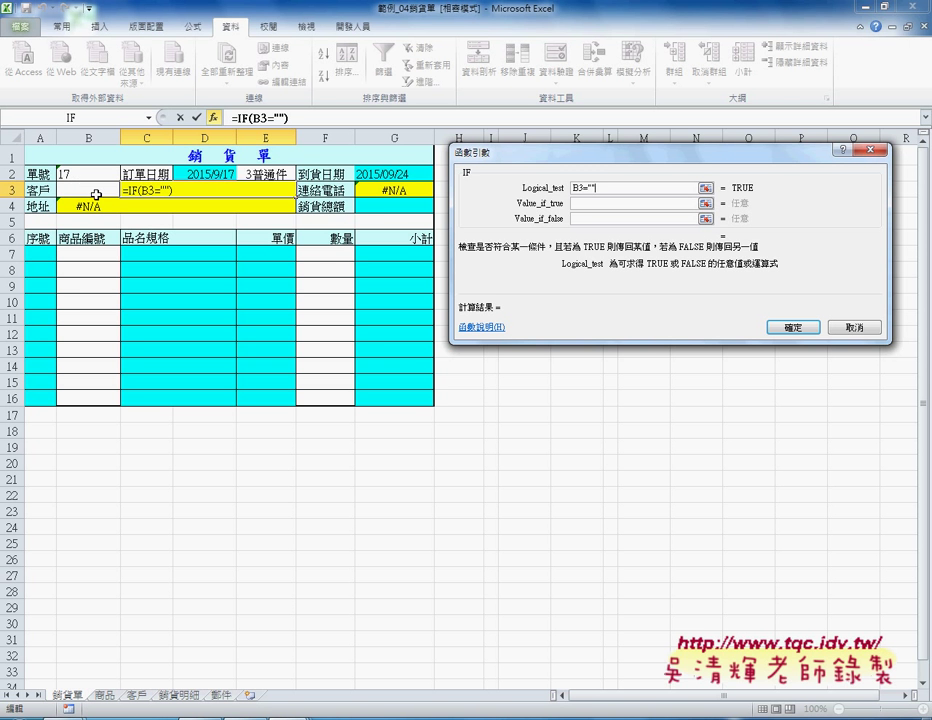
click(585, 203)
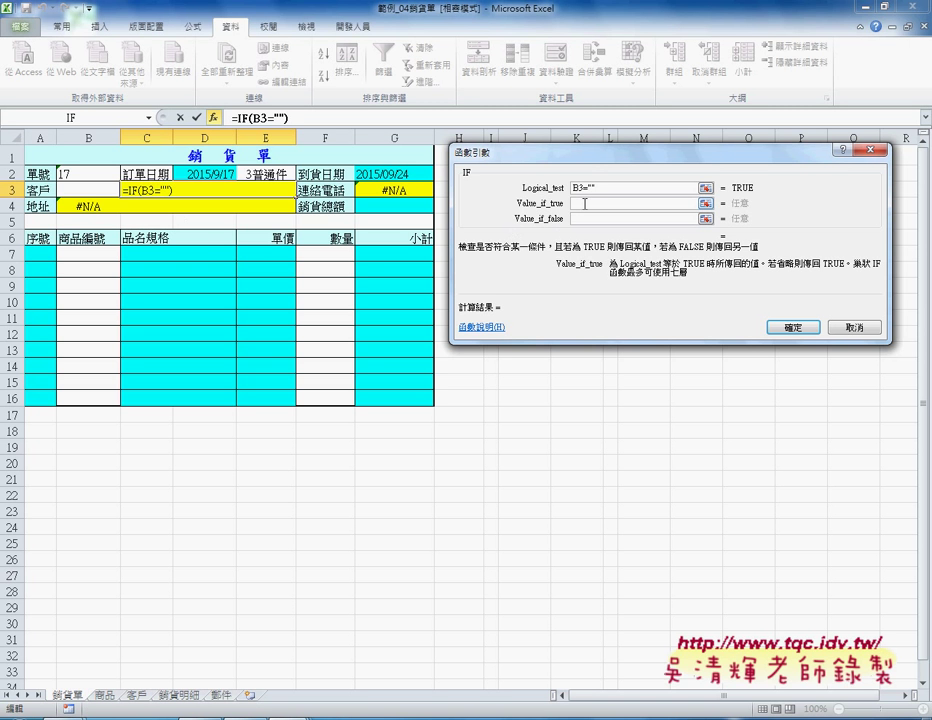
text("")
click(588, 218)
right_click(589, 219)
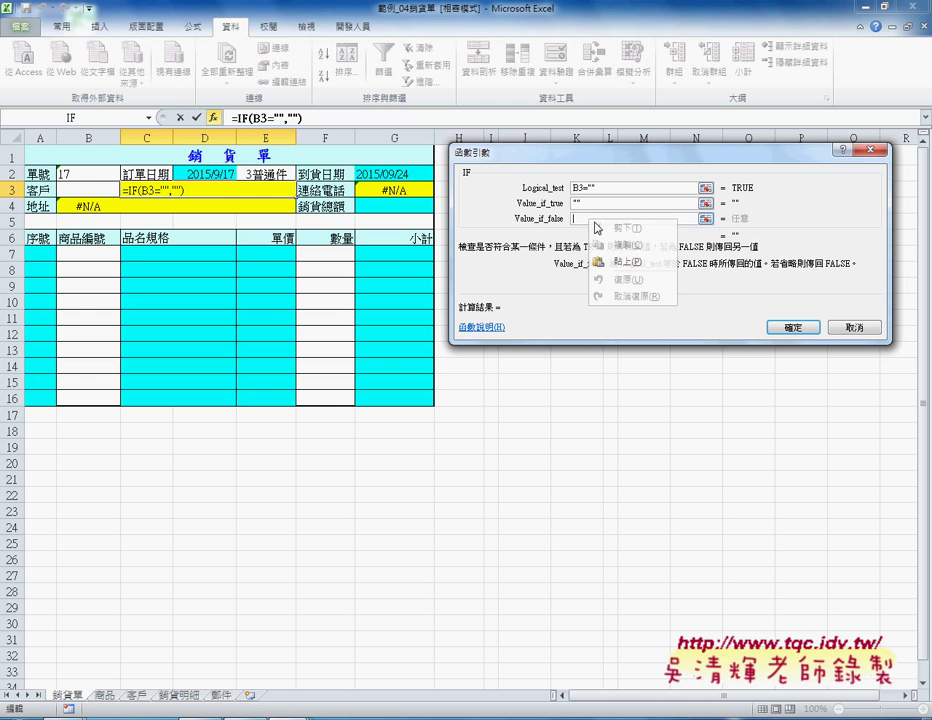
click(625, 262)
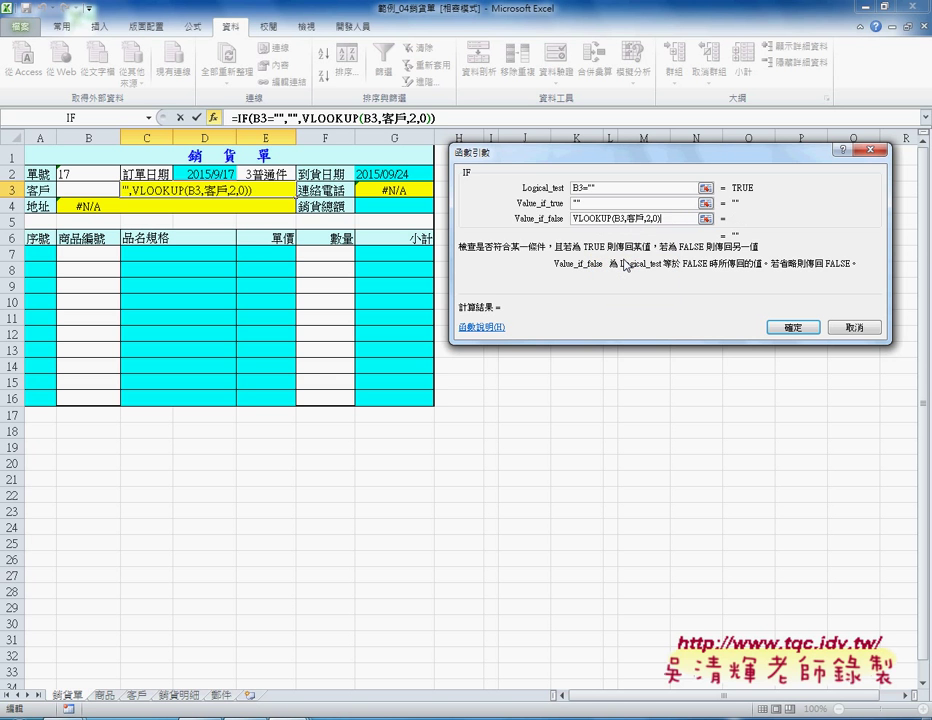
click(797, 327)
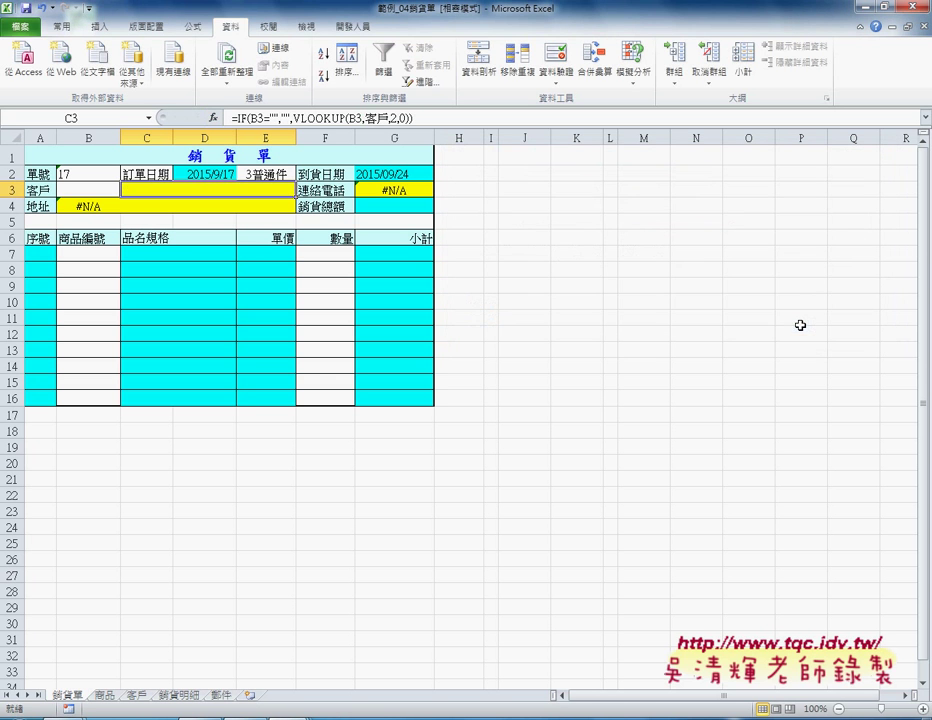
click(100, 190)
click(126, 189)
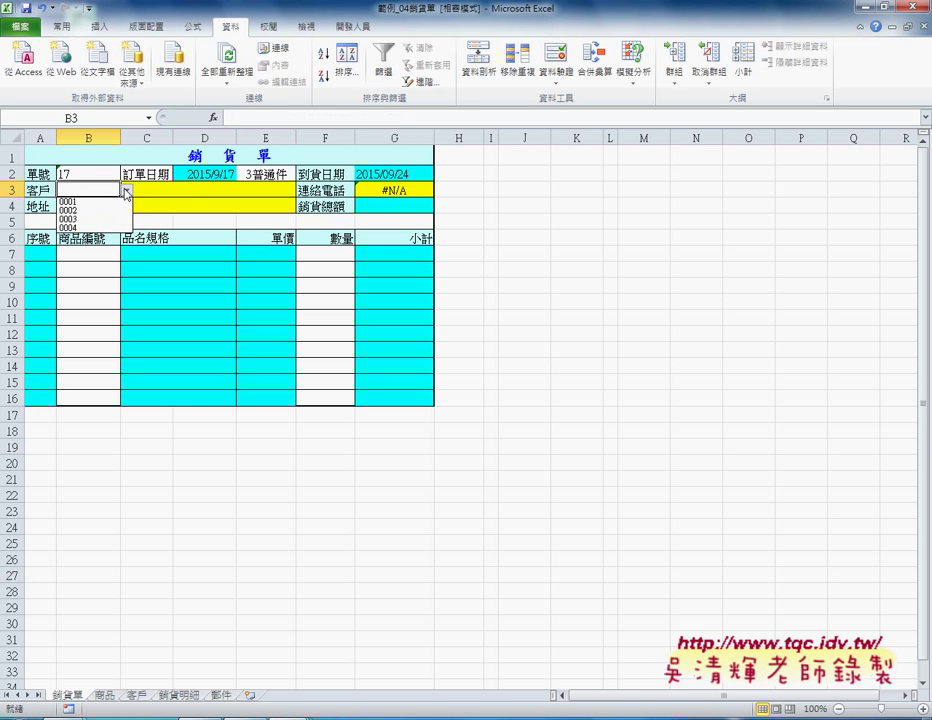
click(111, 202)
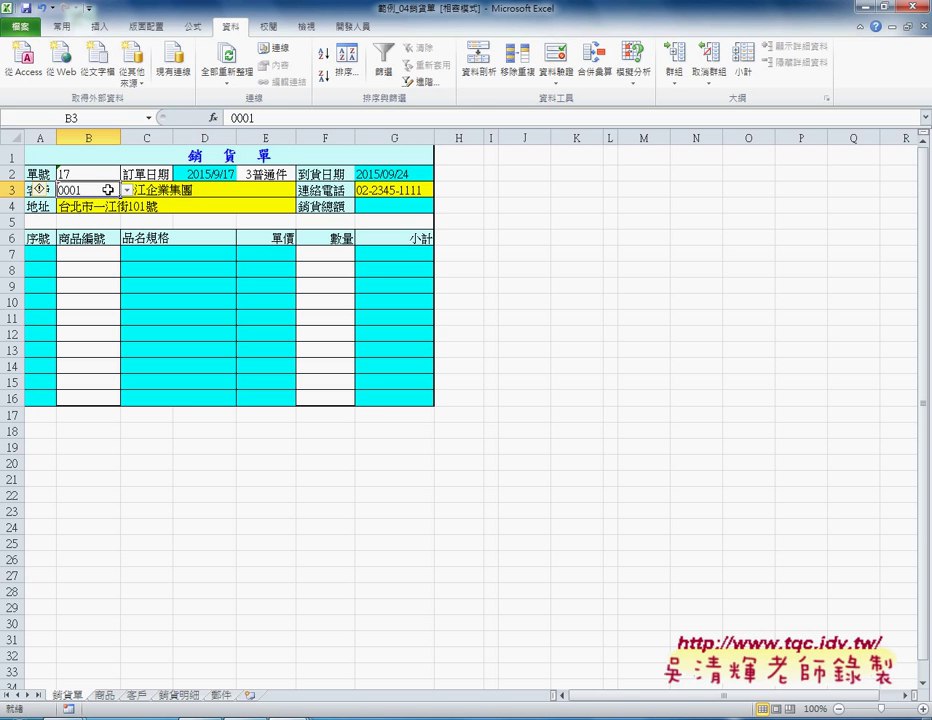
key(Delete)
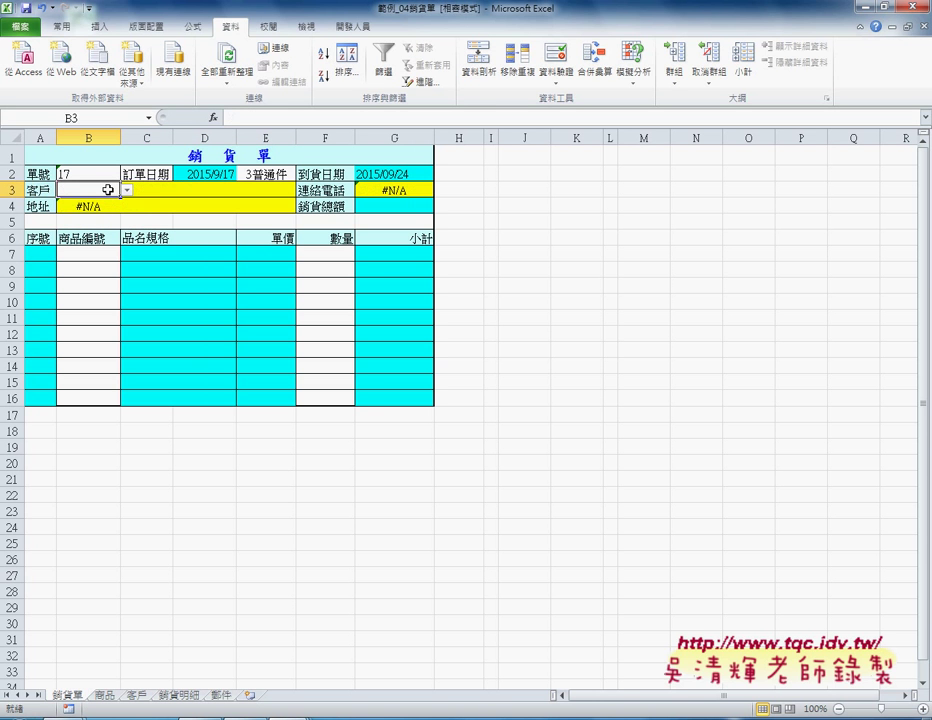
click(163, 191)
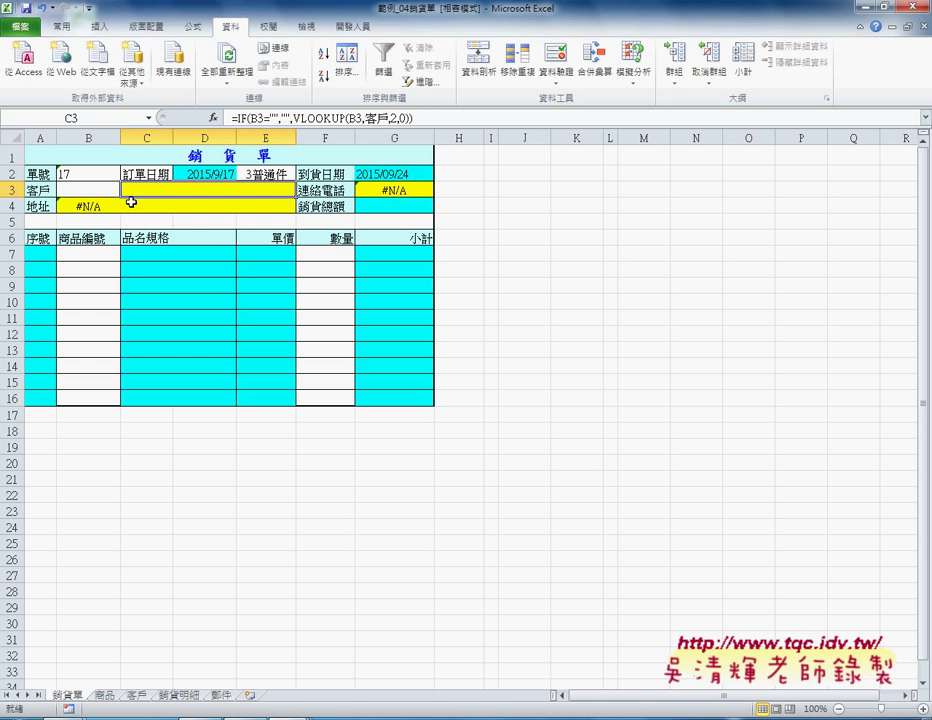
drag(73, 254, 99, 399)
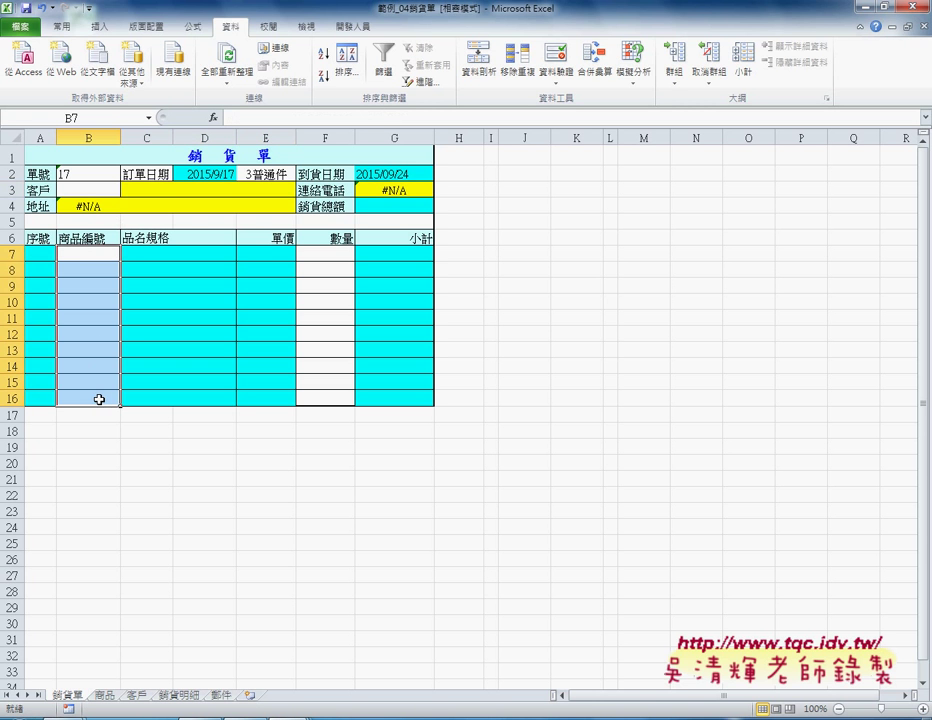
On the 商品 sheet, name the product ID column A1:A8 商品編號 from its header.
click(104, 694)
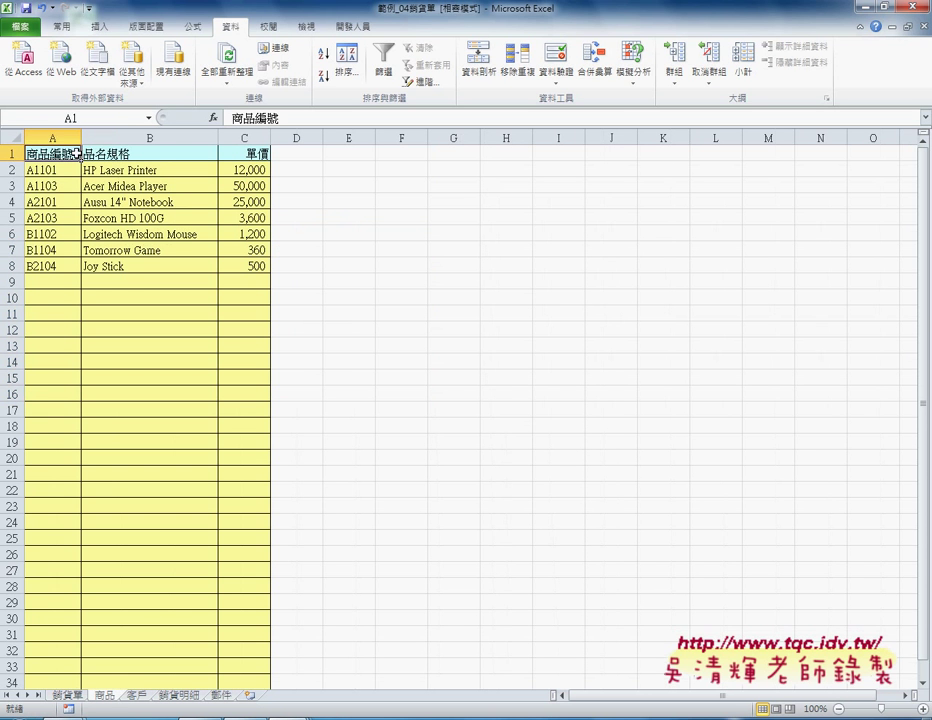
drag(55, 155, 55, 265)
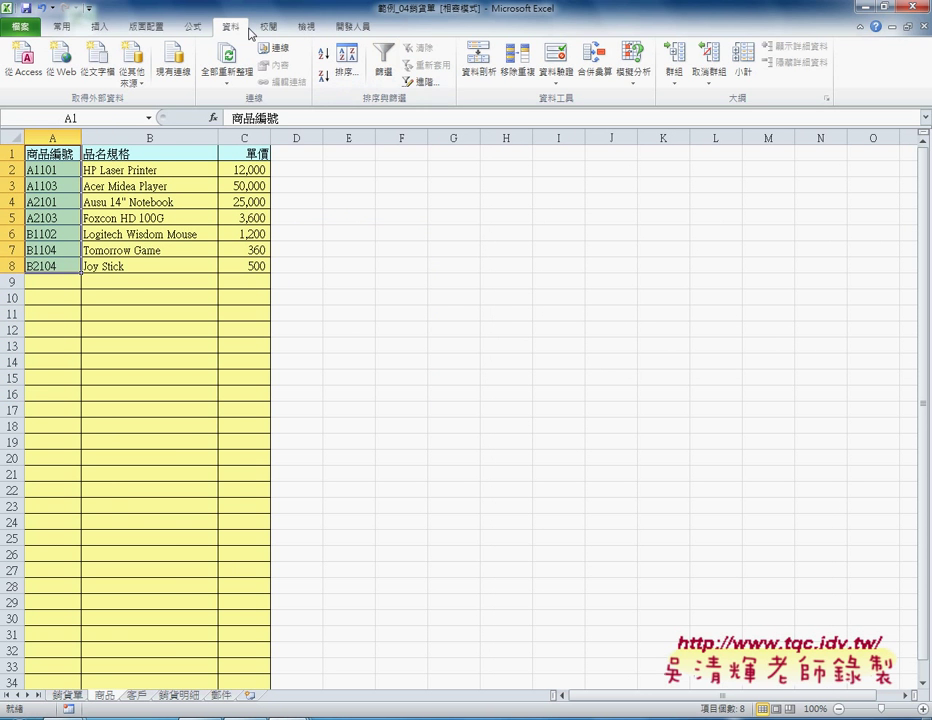
click(193, 27)
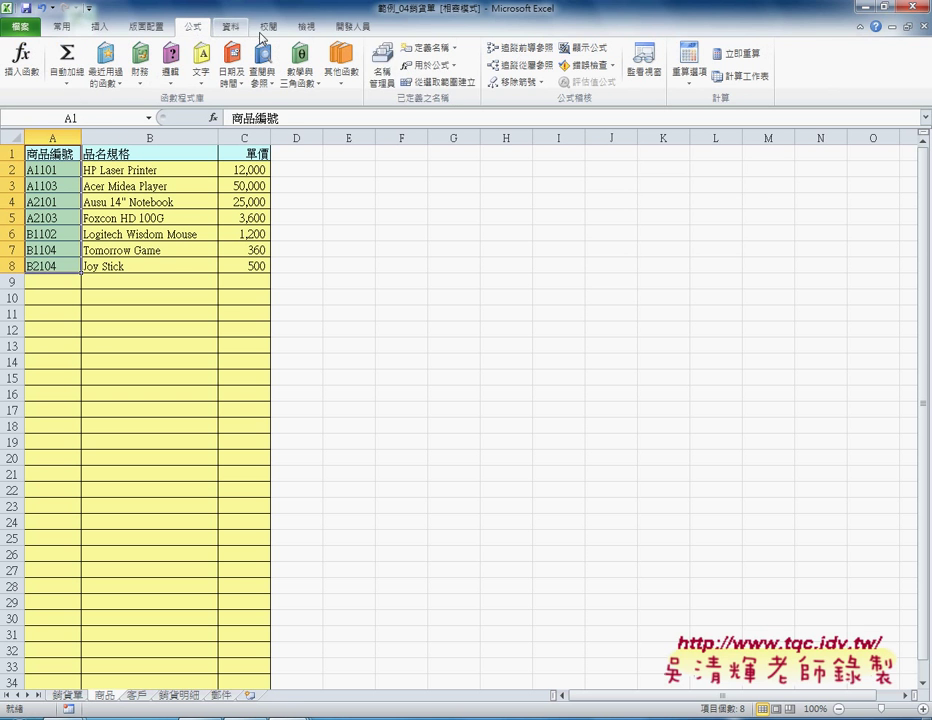
click(433, 87)
click(651, 287)
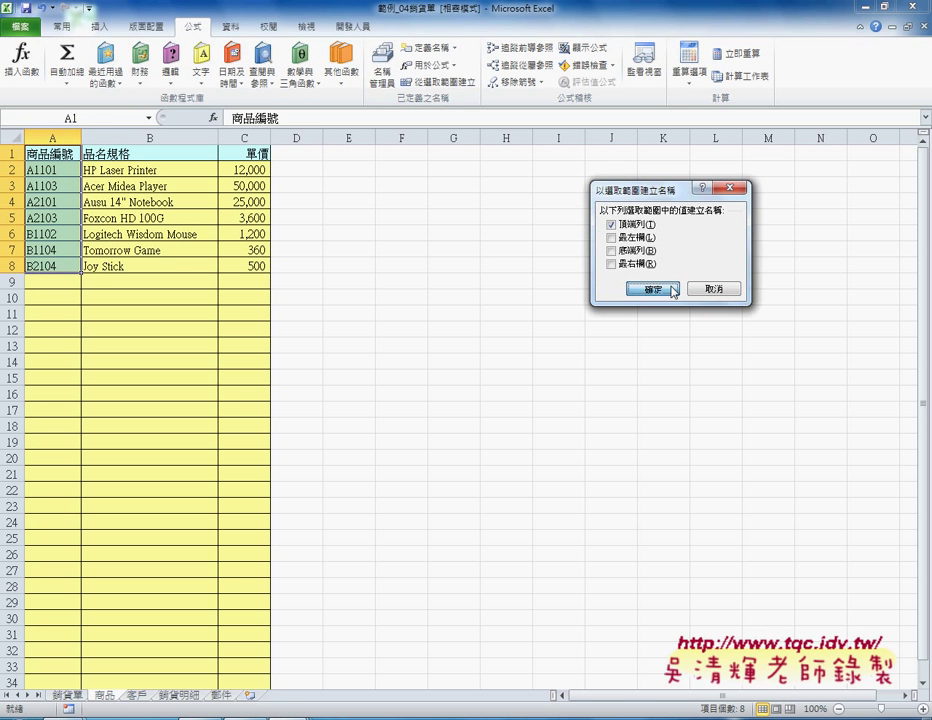
Name the product table A2:C8 '商品' through the Name Box.
drag(60, 171, 244, 264)
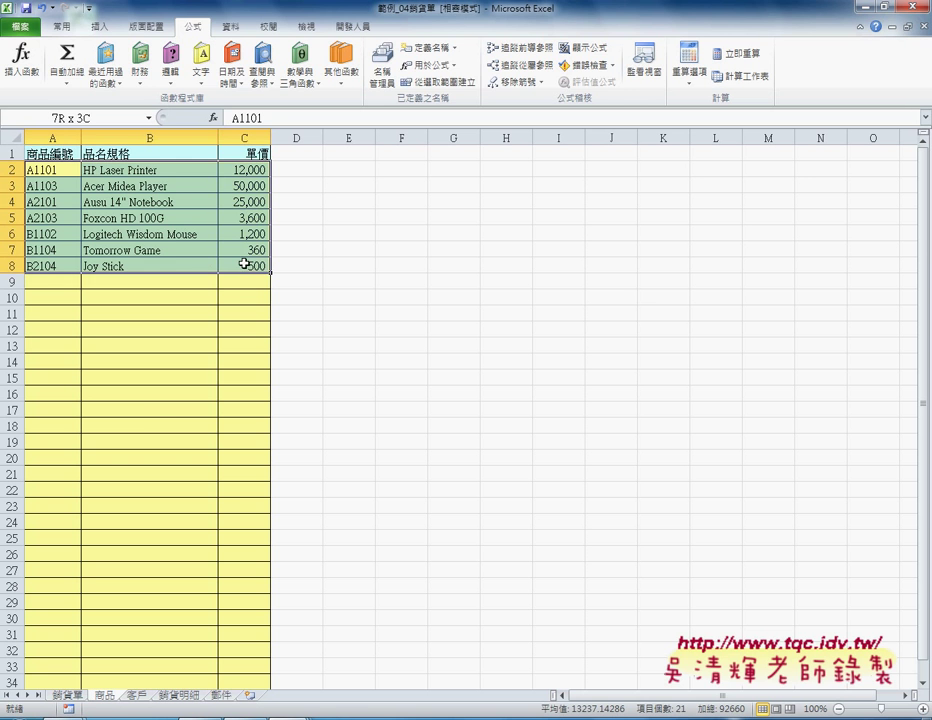
double_click(105, 694)
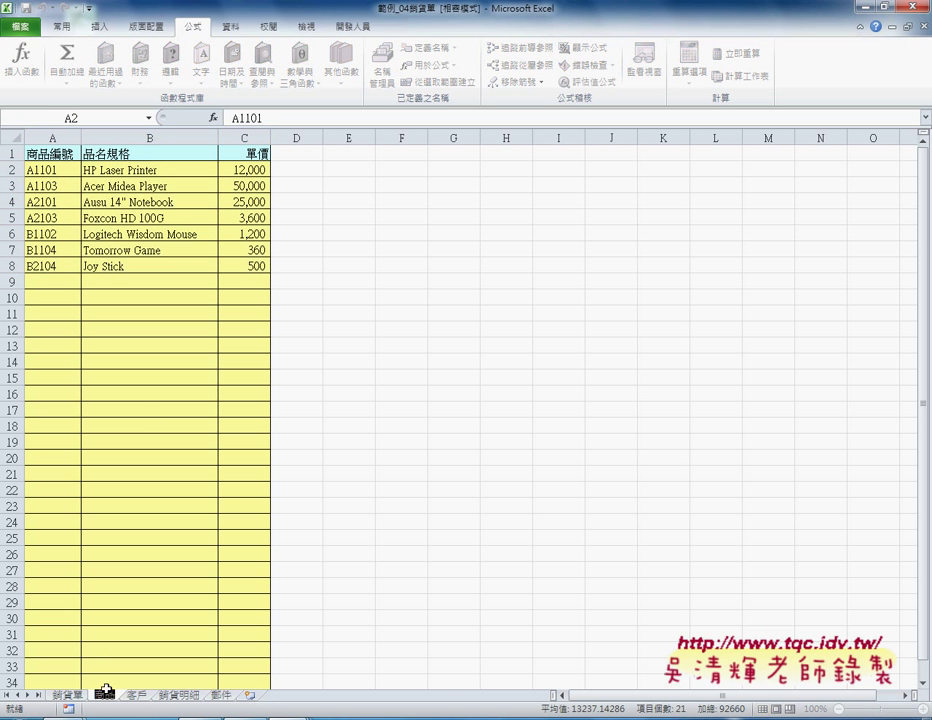
click(113, 263)
drag(54, 176, 254, 267)
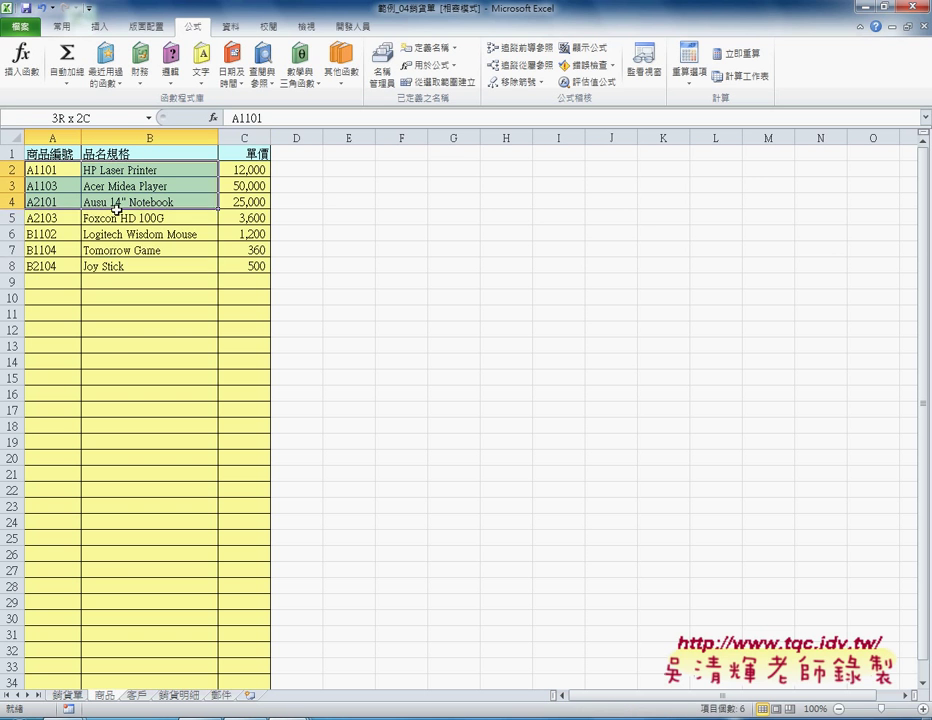
click(84, 115)
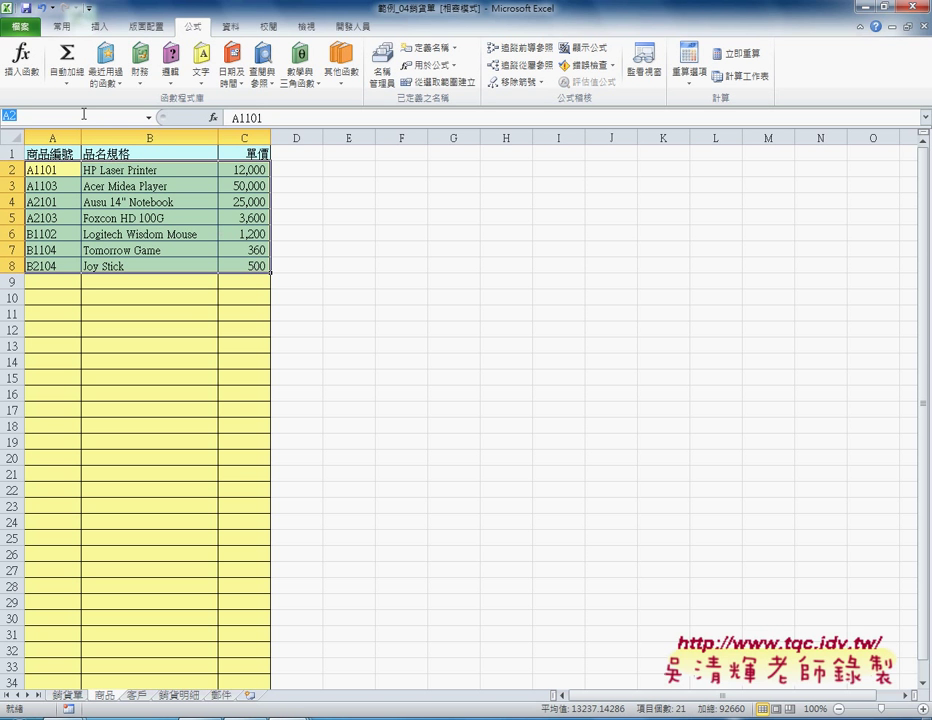
text(商品)
key(Return)
On the 銷貨單 sheet, give B7:B16 a list validation sourced from the 商品編號 name.
click(66, 694)
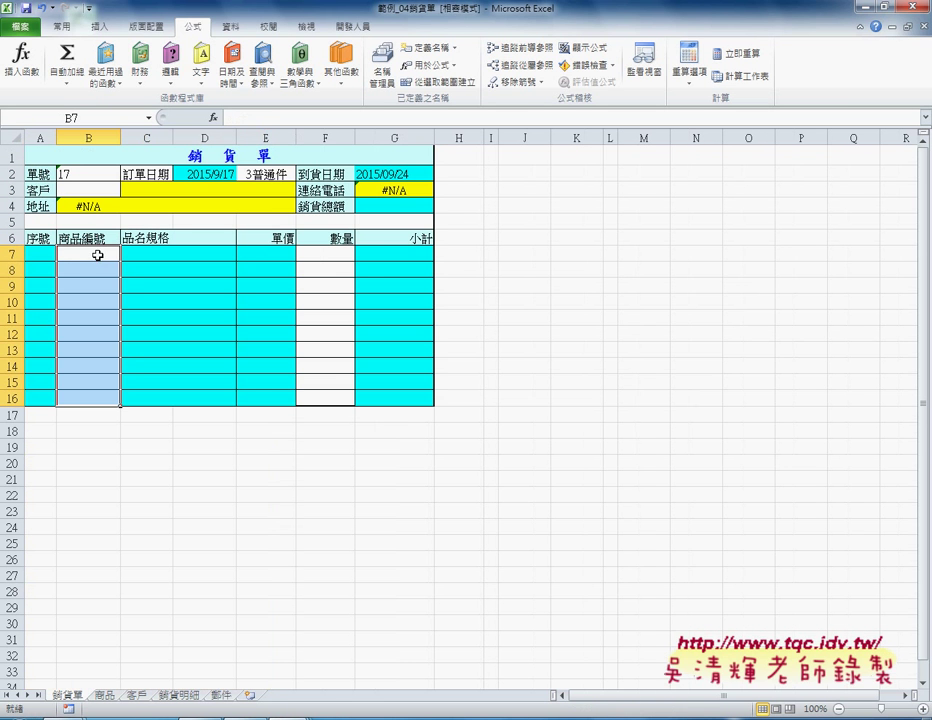
drag(92, 254, 95, 397)
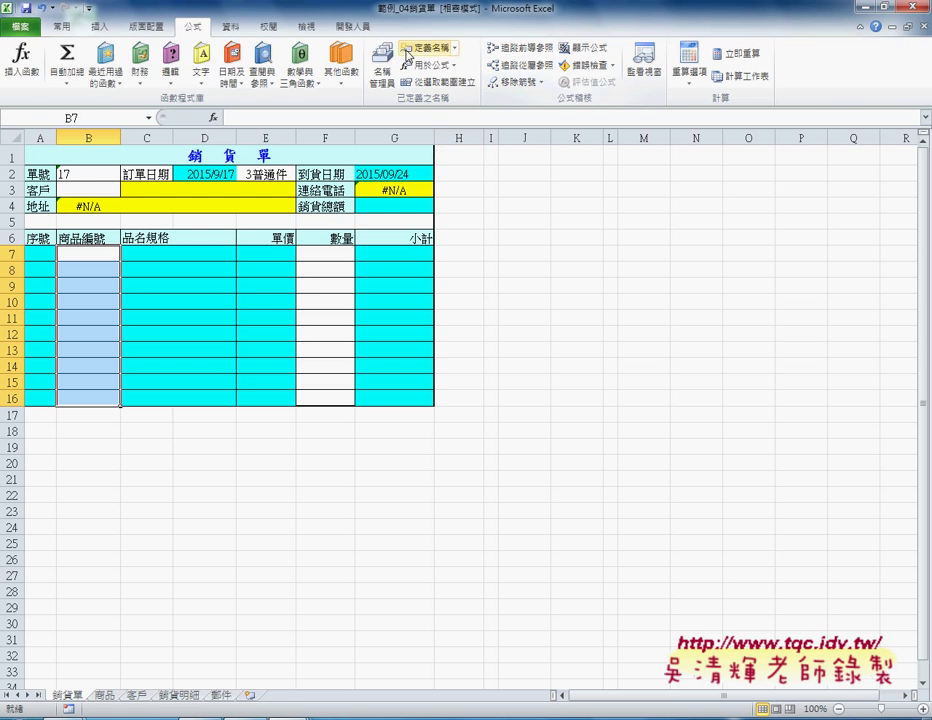
click(236, 30)
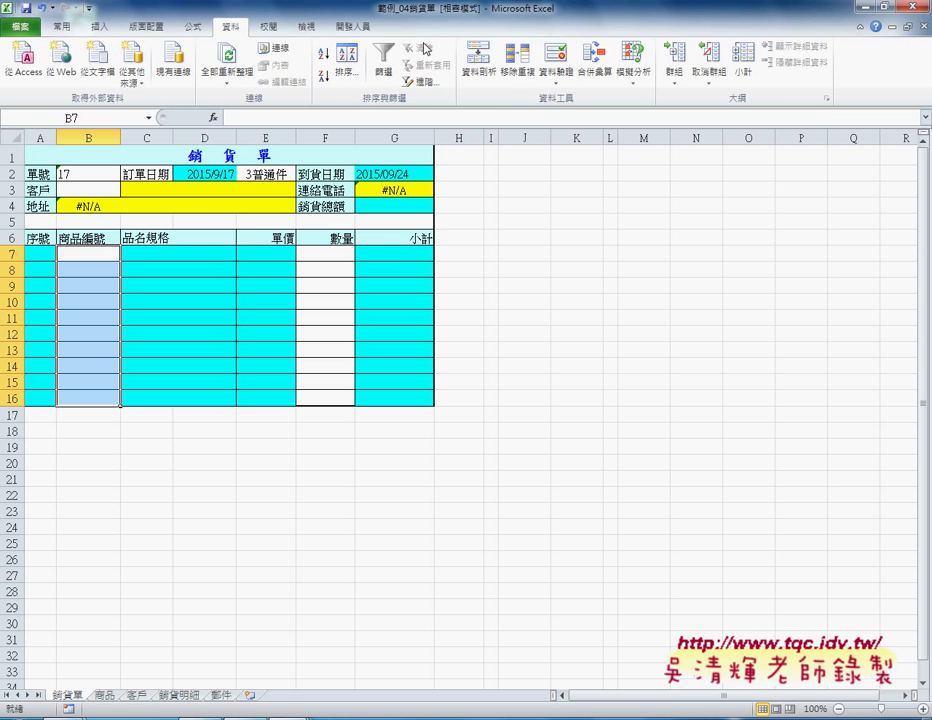
click(549, 62)
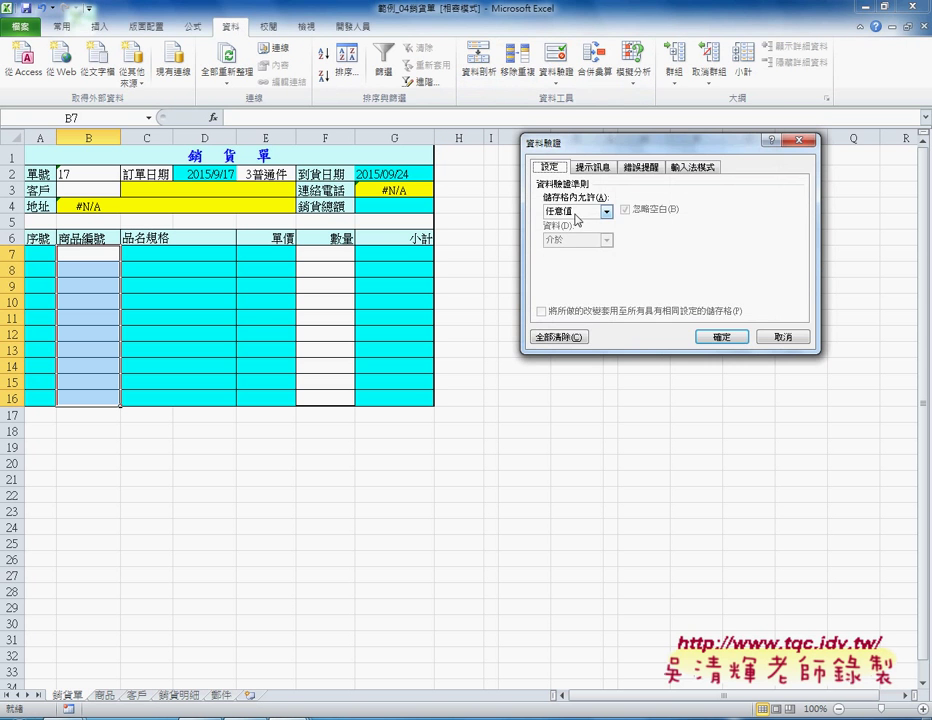
click(606, 212)
click(566, 250)
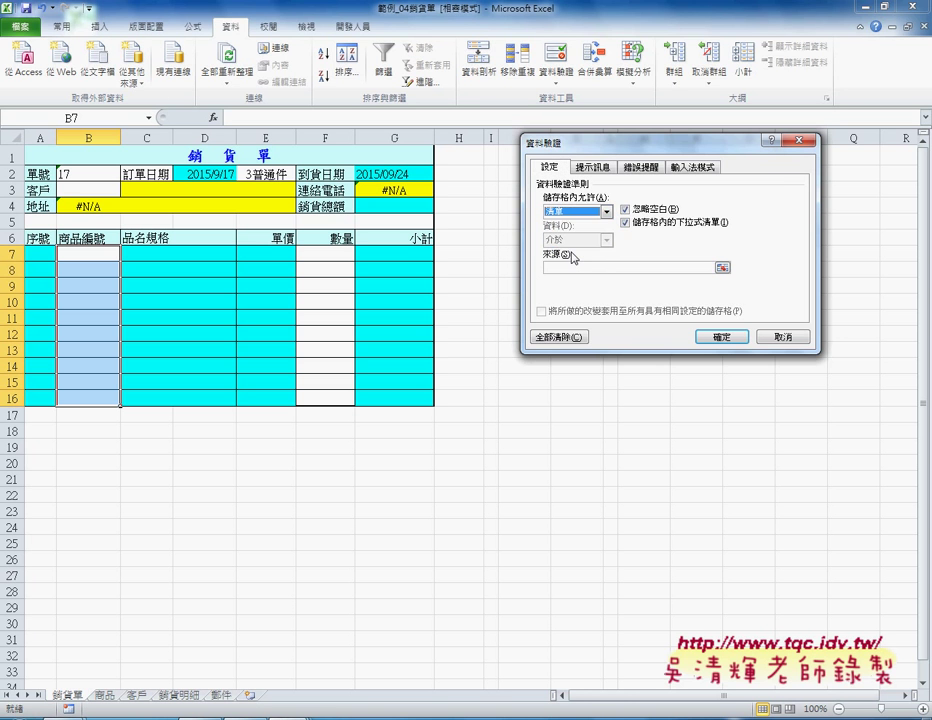
click(574, 266)
key(F3)
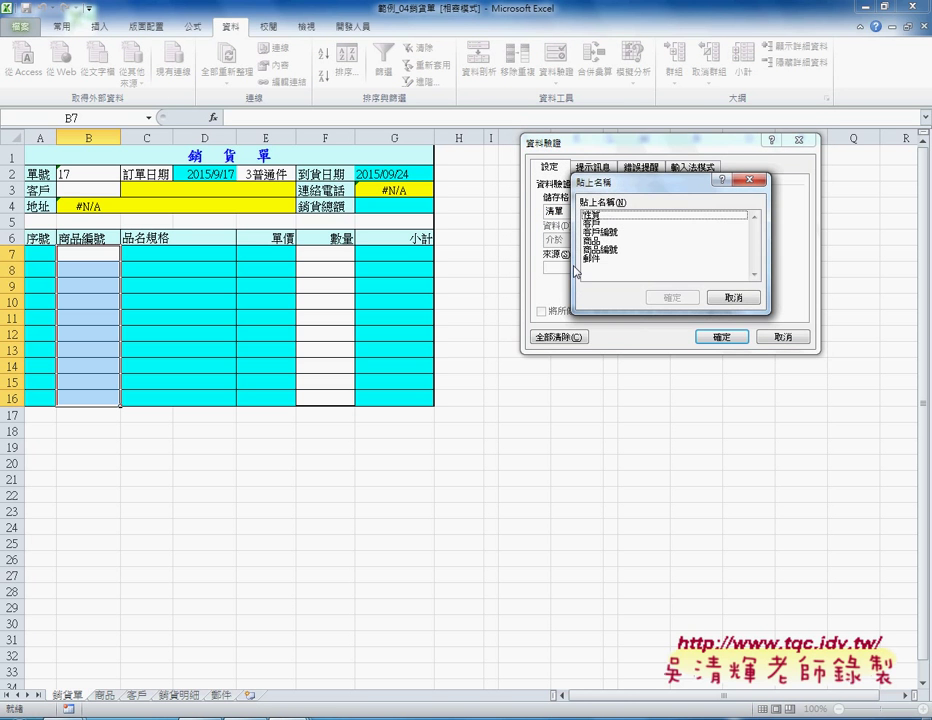
click(612, 249)
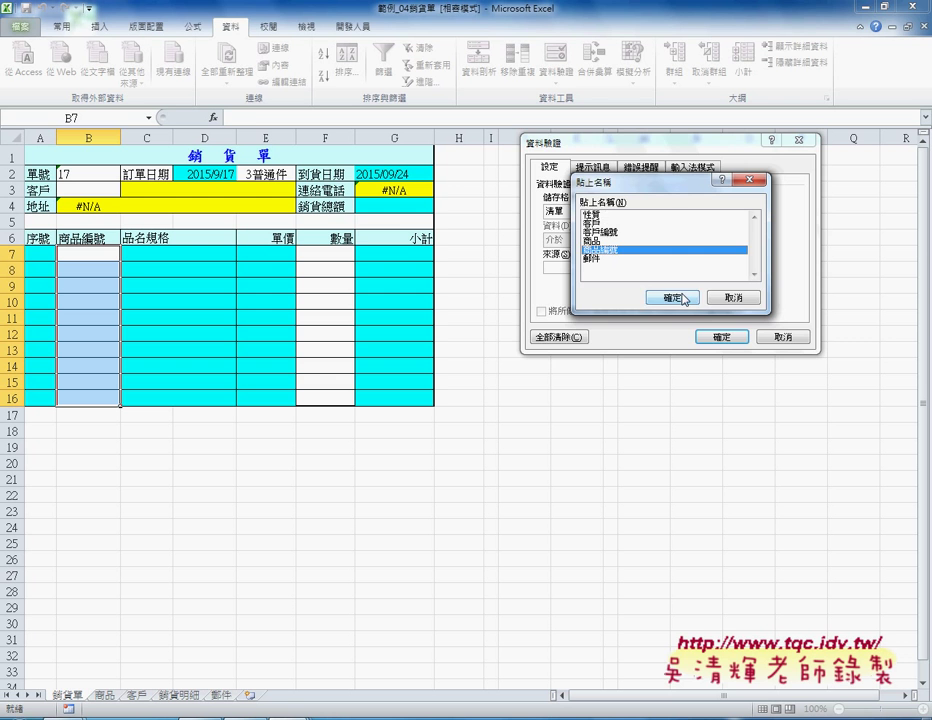
click(684, 298)
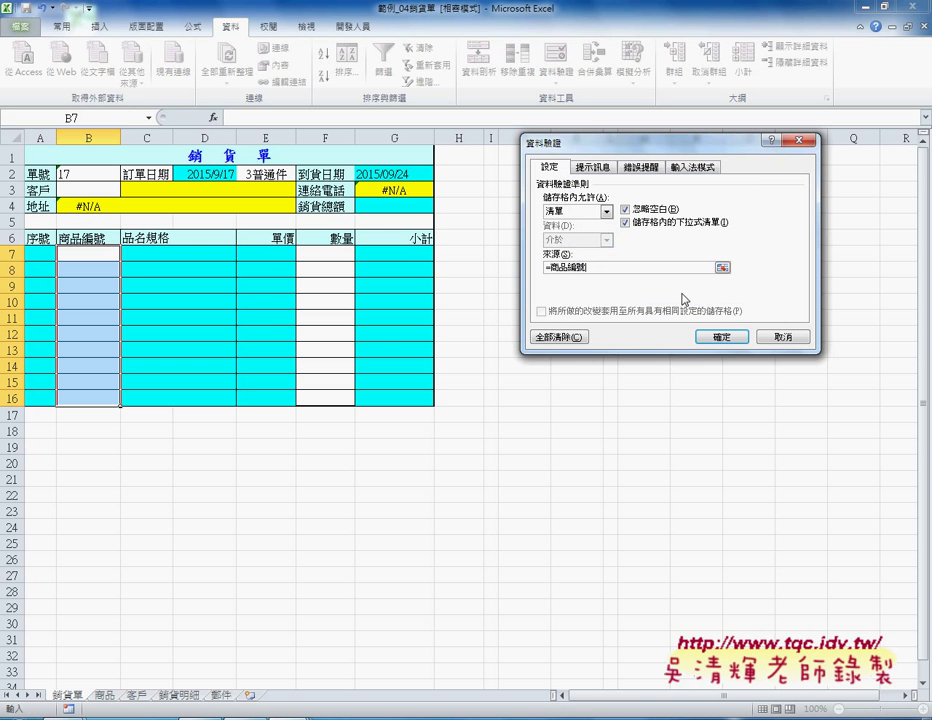
click(720, 337)
Pick product A1101 from B7's dropdown.
click(127, 254)
click(108, 268)
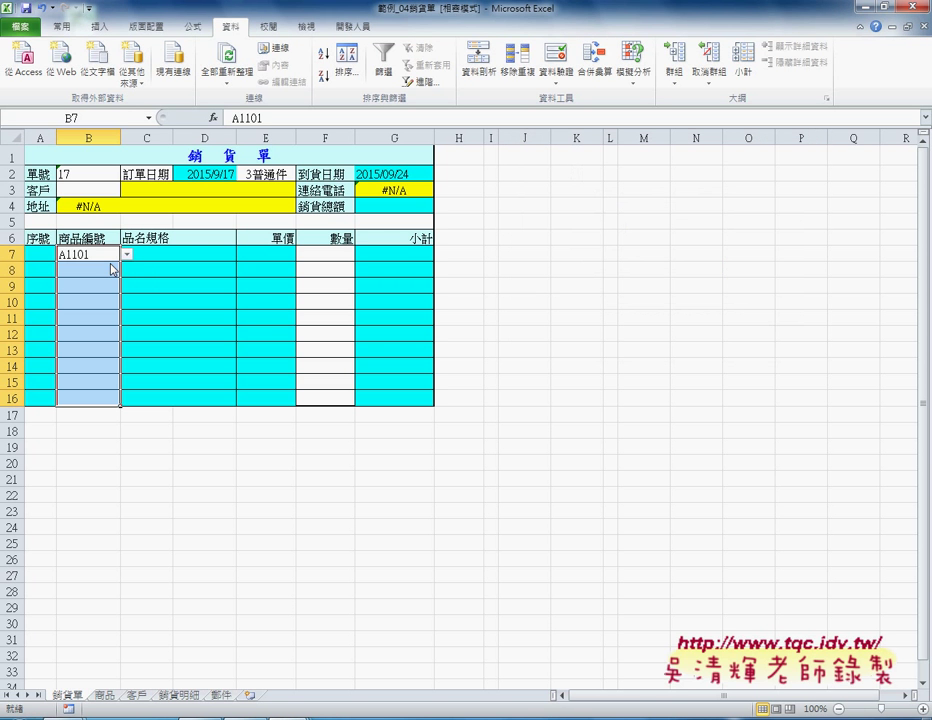
click(39, 256)
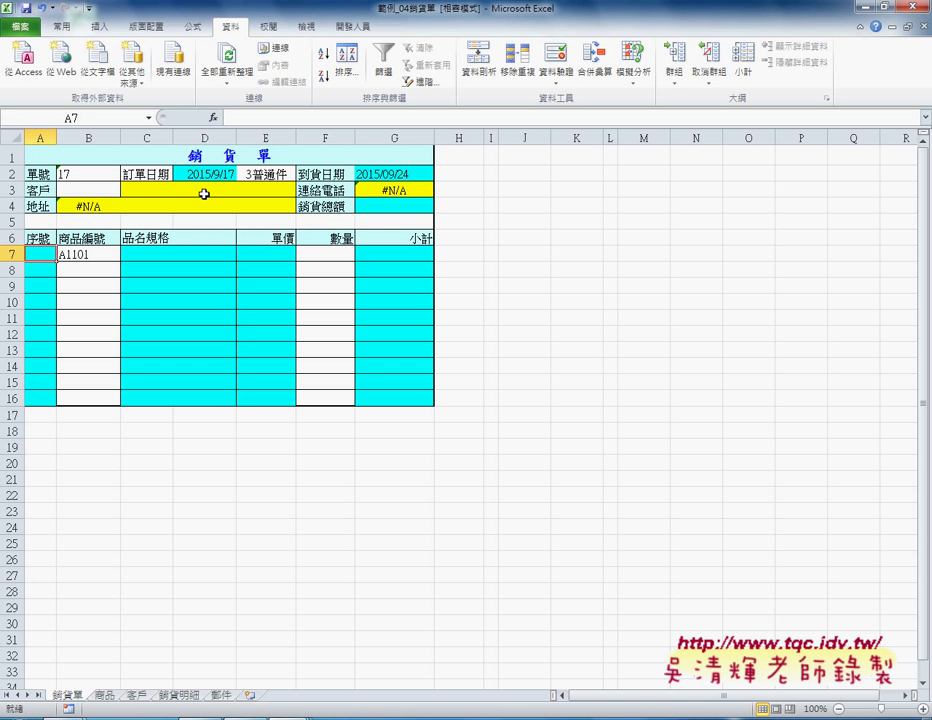
Enter =ROW()-6 in A7 so it shows 1.
click(249, 118)
text(=)
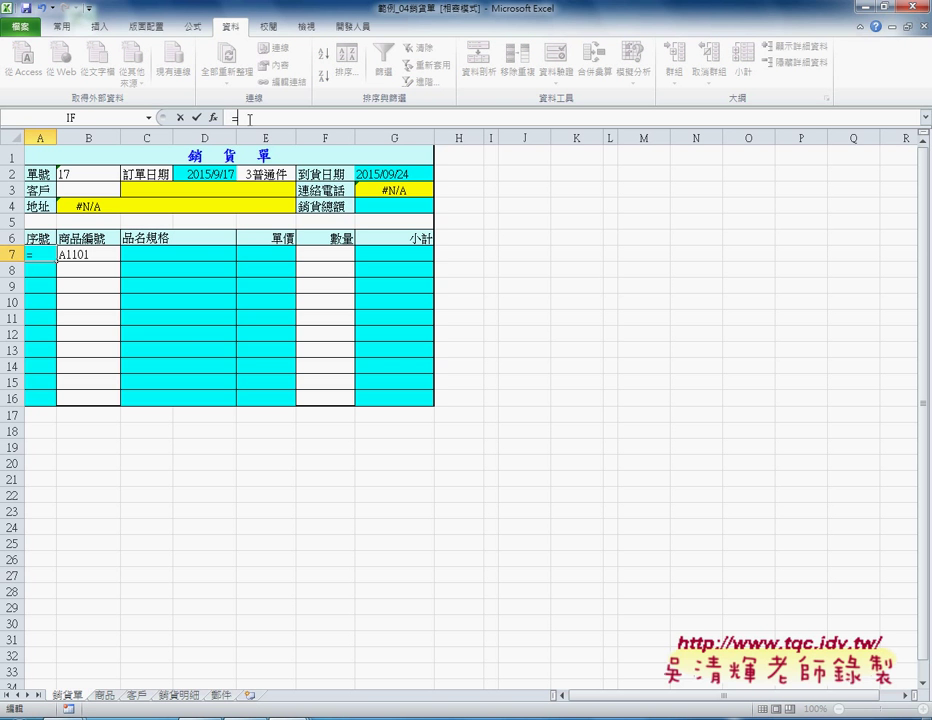
text(ro)
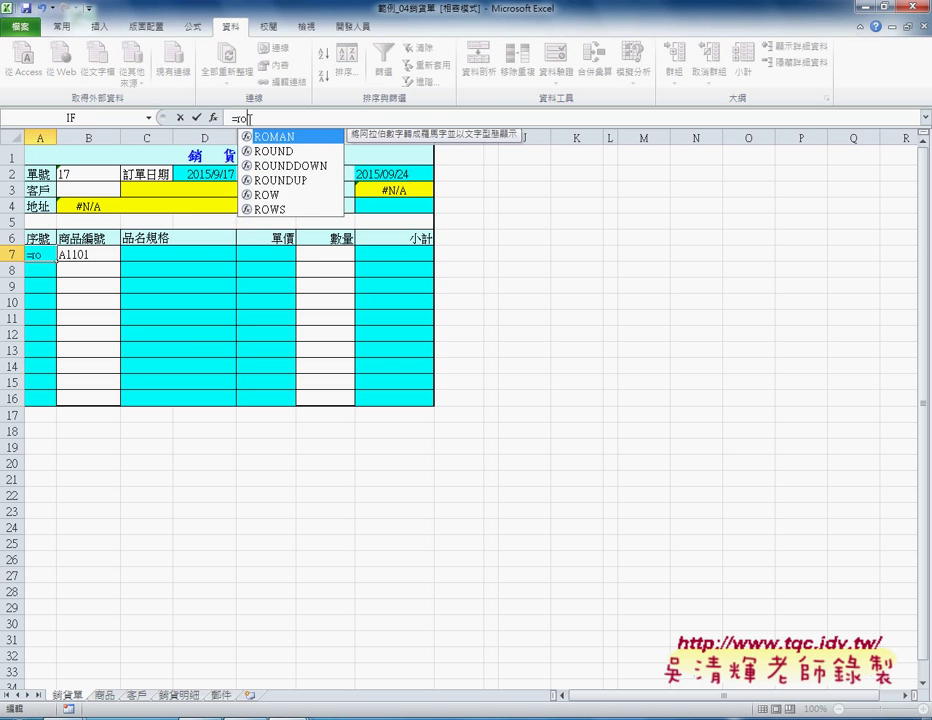
text(w())
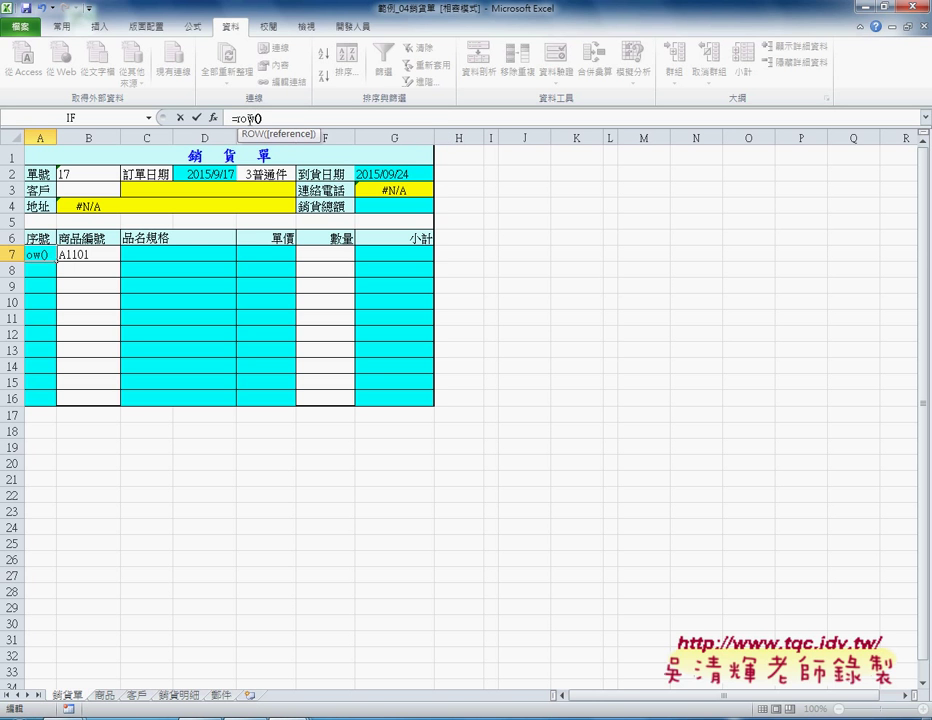
key(Return)
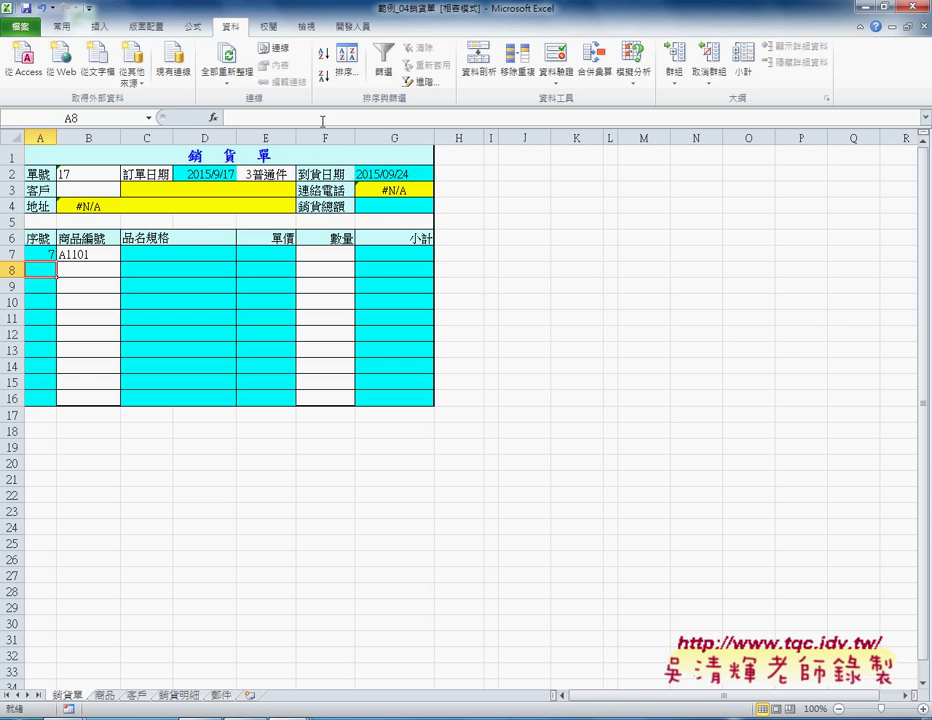
click(49, 254)
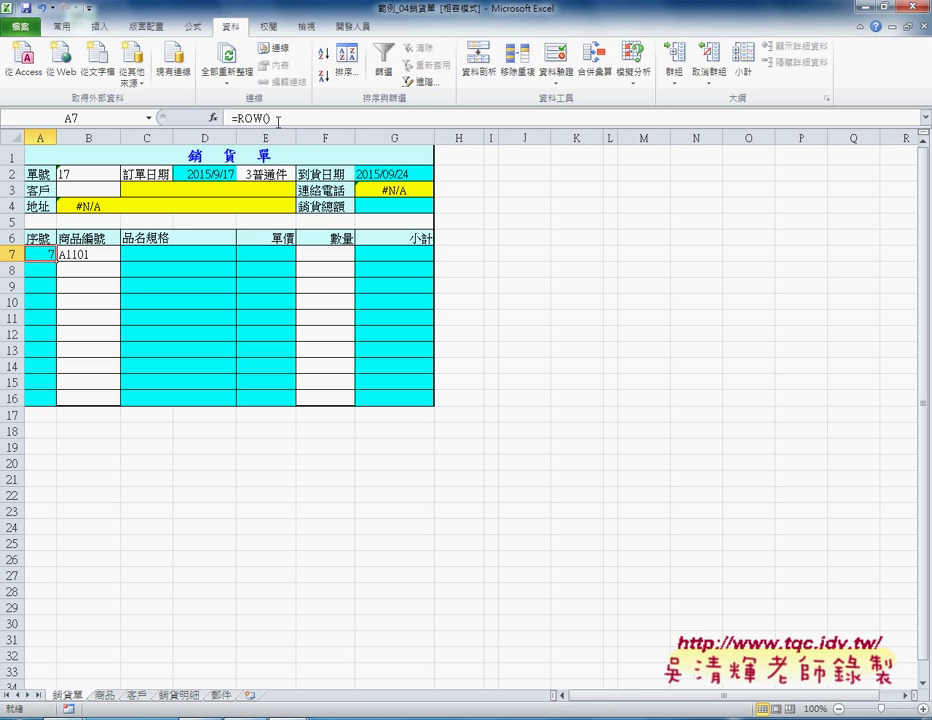
click(279, 119)
text(-6)
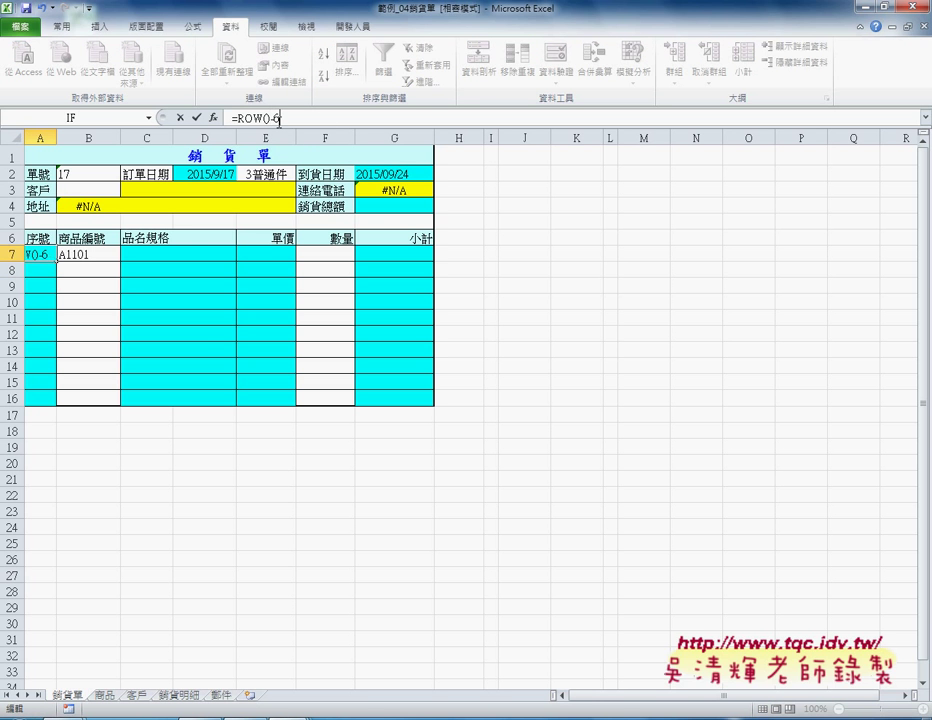
click(197, 118)
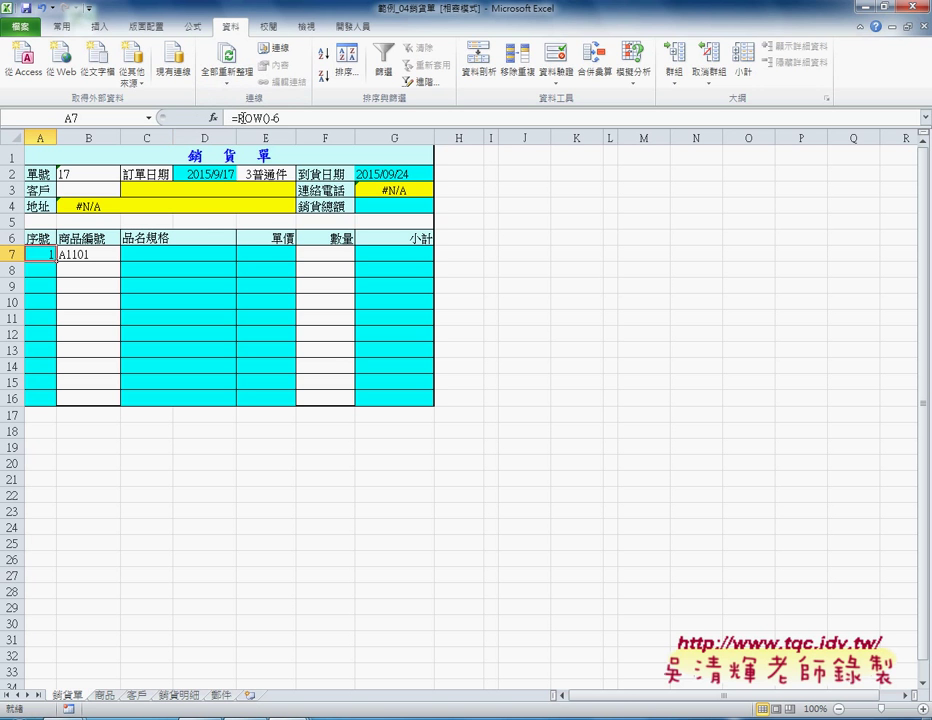
Wrap A7's formula as =TEXT(ROW()-6,"00") so it displays 01.
click(227, 119)
click(283, 119)
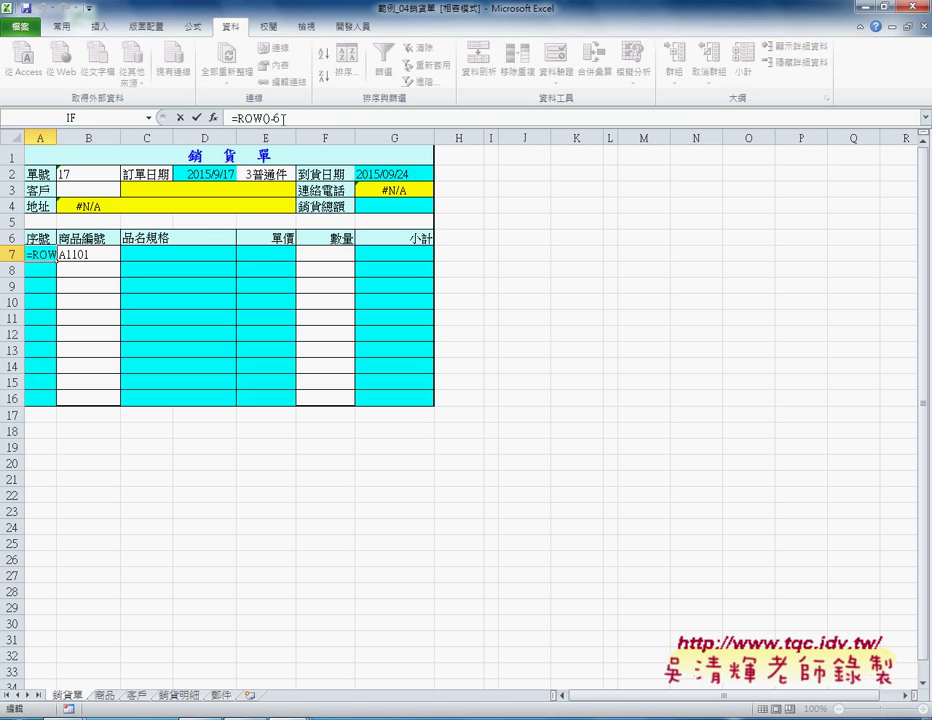
text(text)
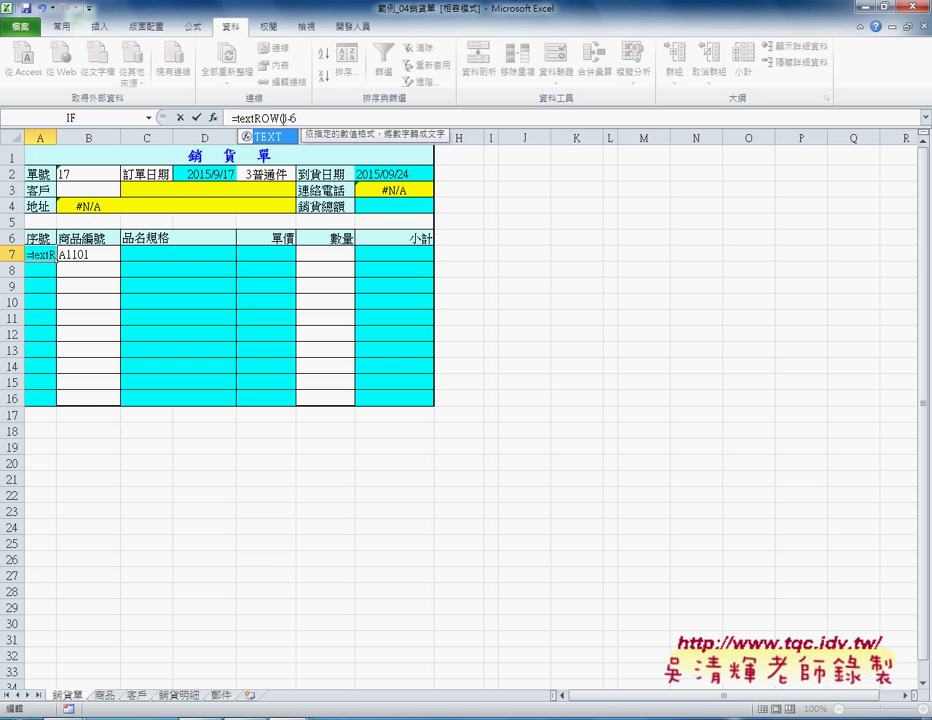
text(()
click(278, 119)
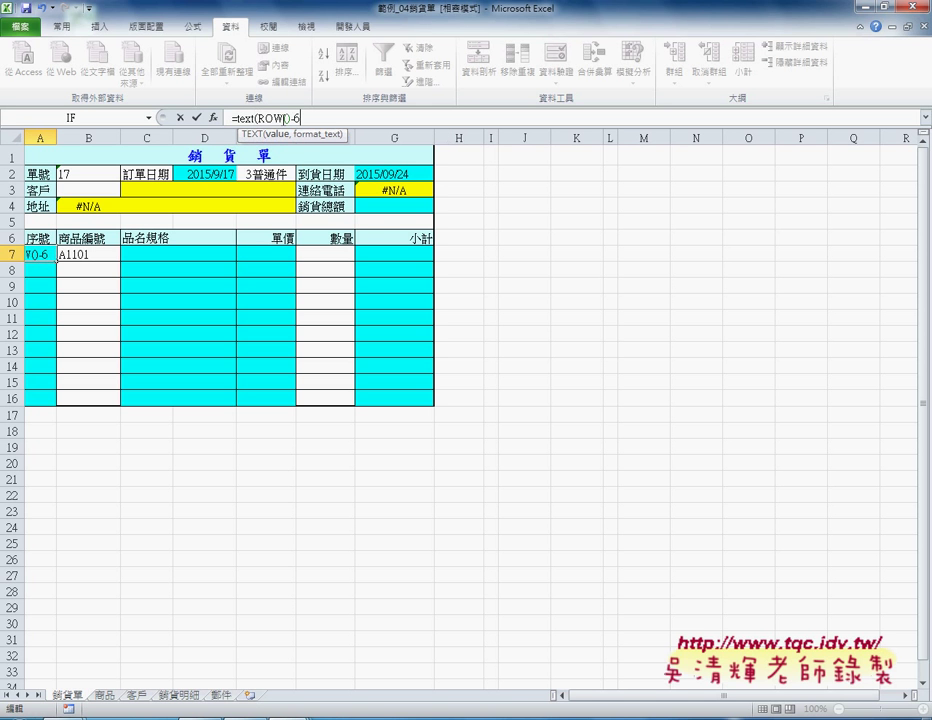
text(,")
text(0)
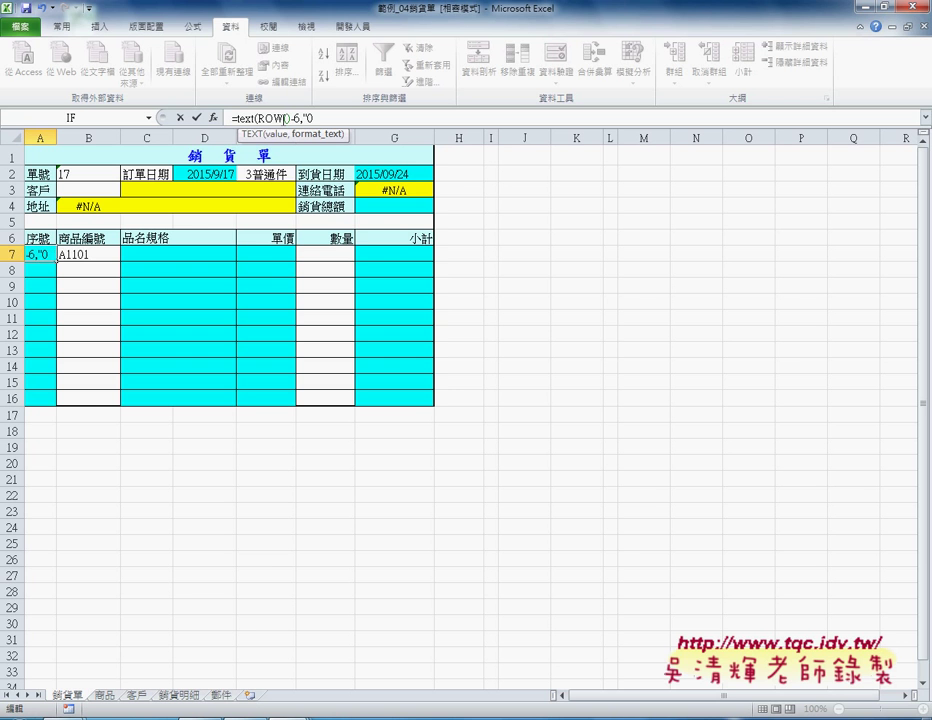
text(0"))
click(199, 118)
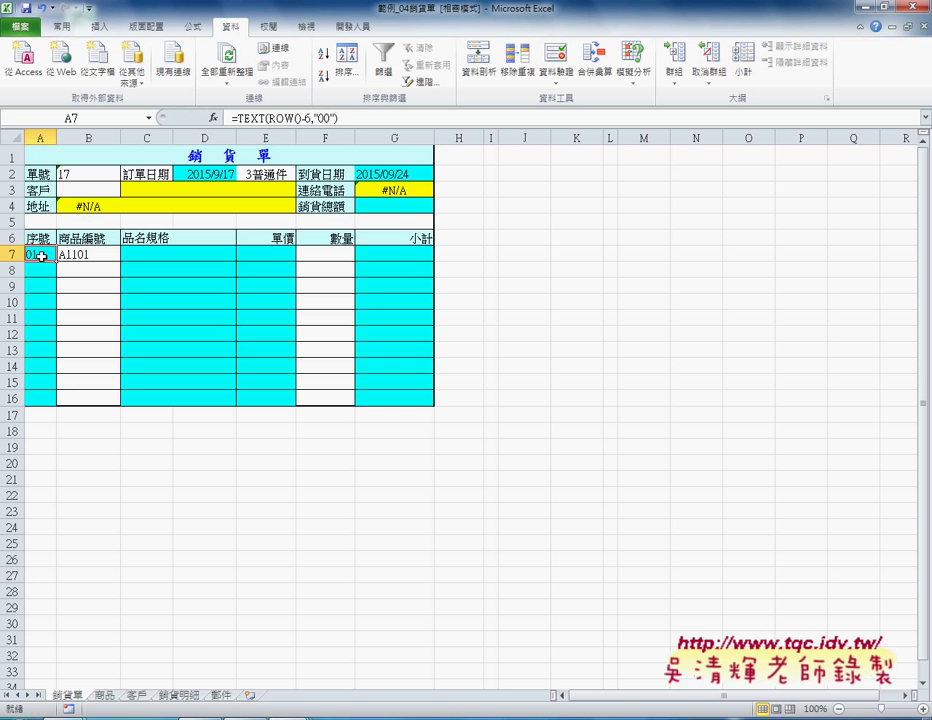
Fill A7's numbering formula down to A16 and check the values in A7, B7, A8 and B8.
drag(56, 262, 55, 399)
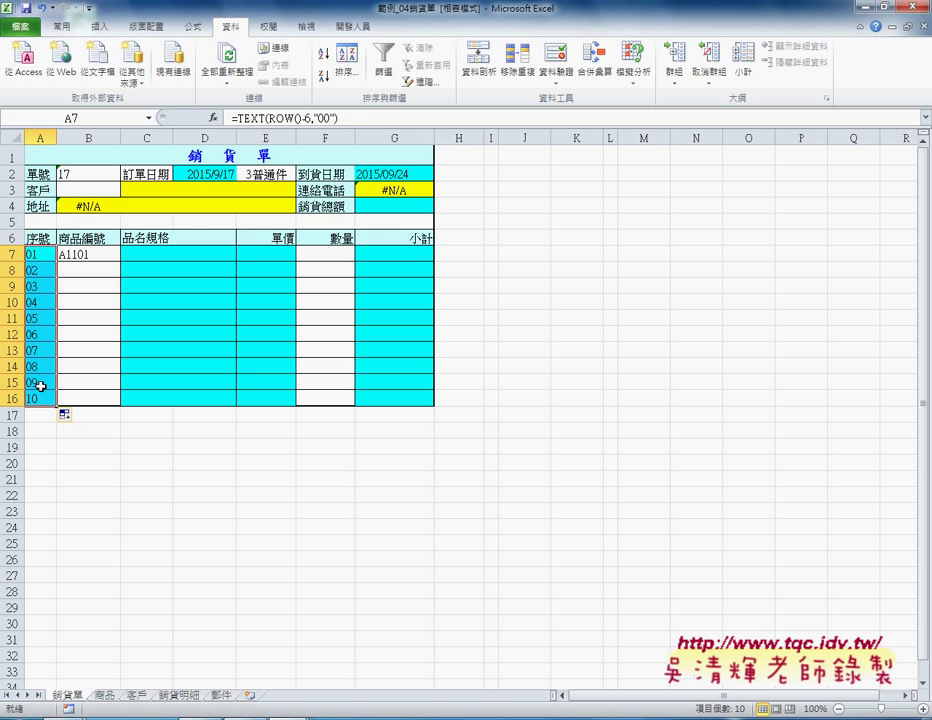
click(83, 255)
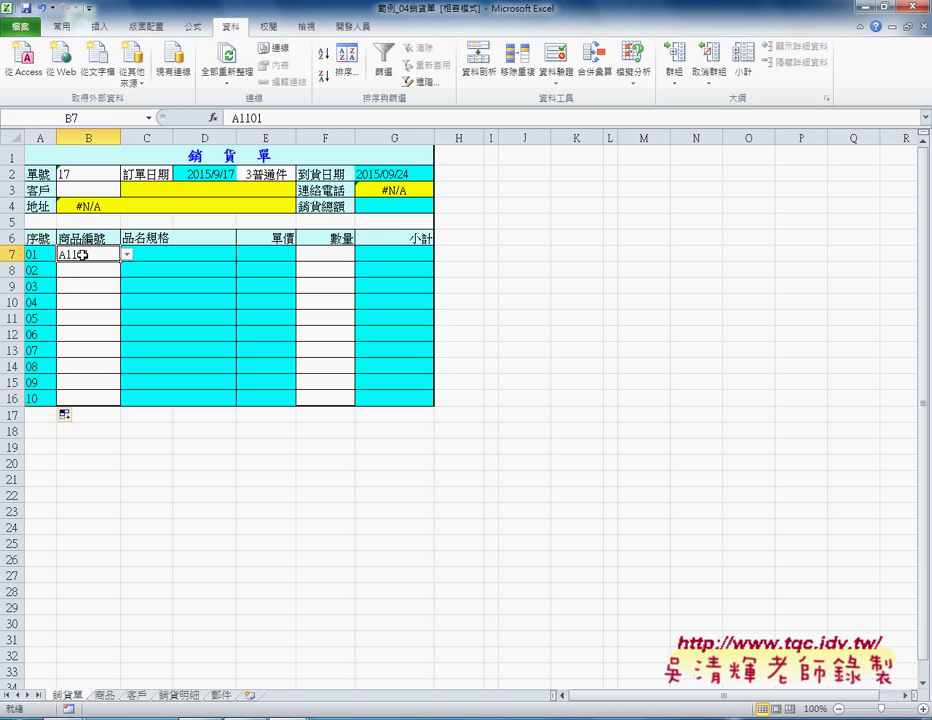
click(46, 256)
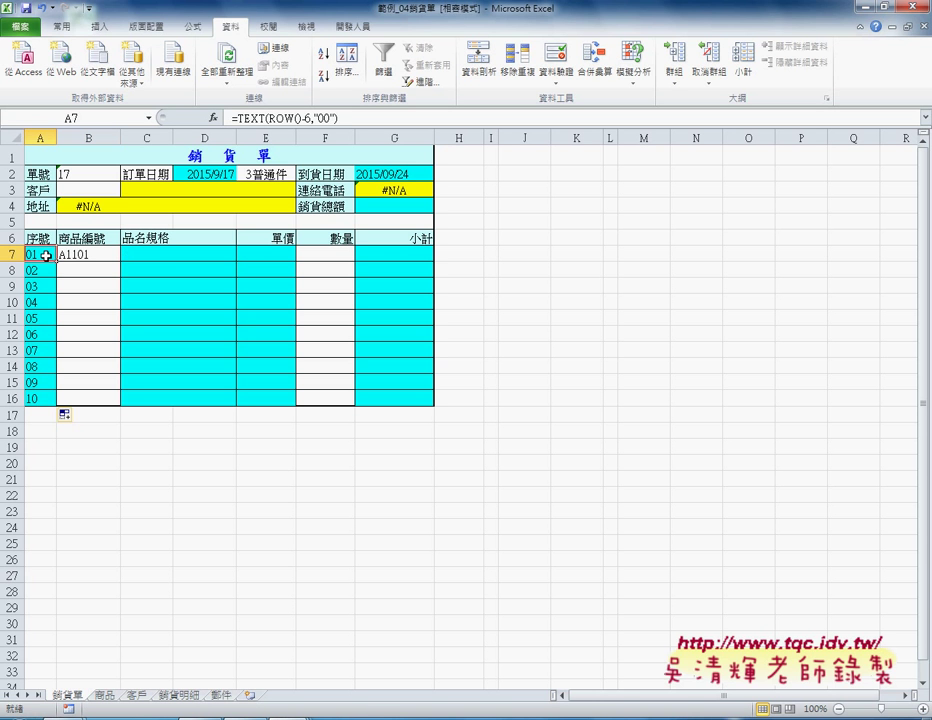
click(84, 269)
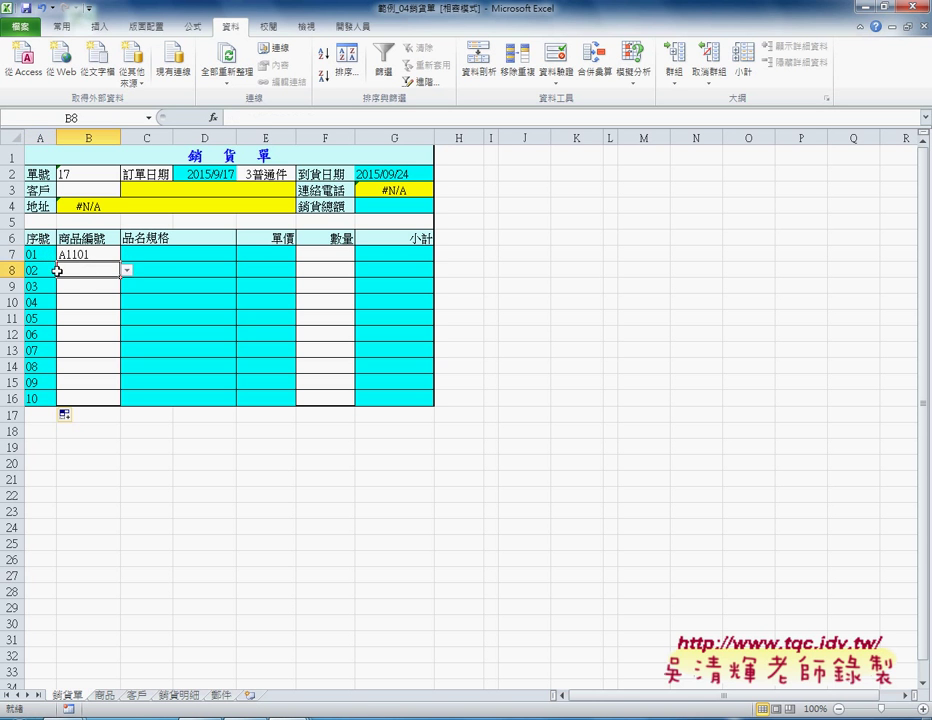
click(44, 271)
click(43, 256)
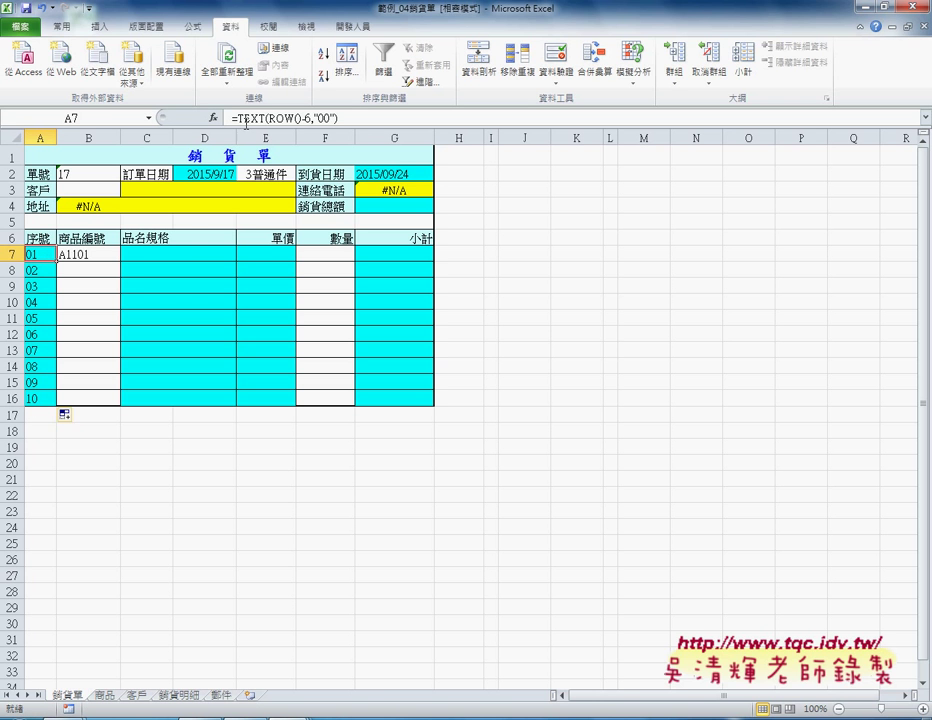
click(242, 117)
Cut the TEXT(ROW()-6,"00") part out of A7's formula and insert an IF function.
drag(237, 117, 338, 118)
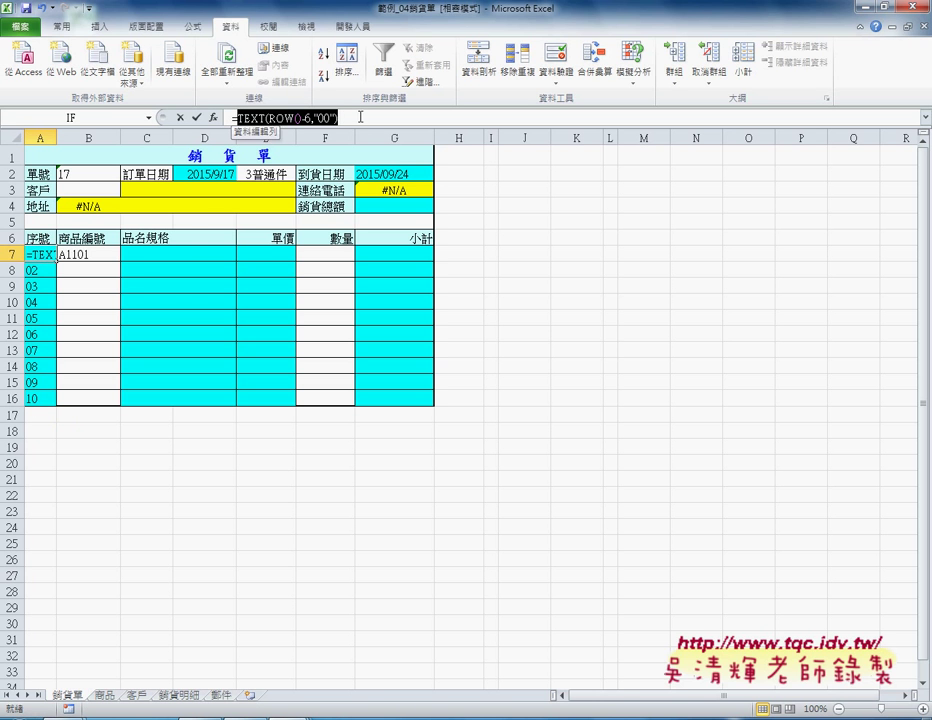
right_click(349, 120)
click(372, 126)
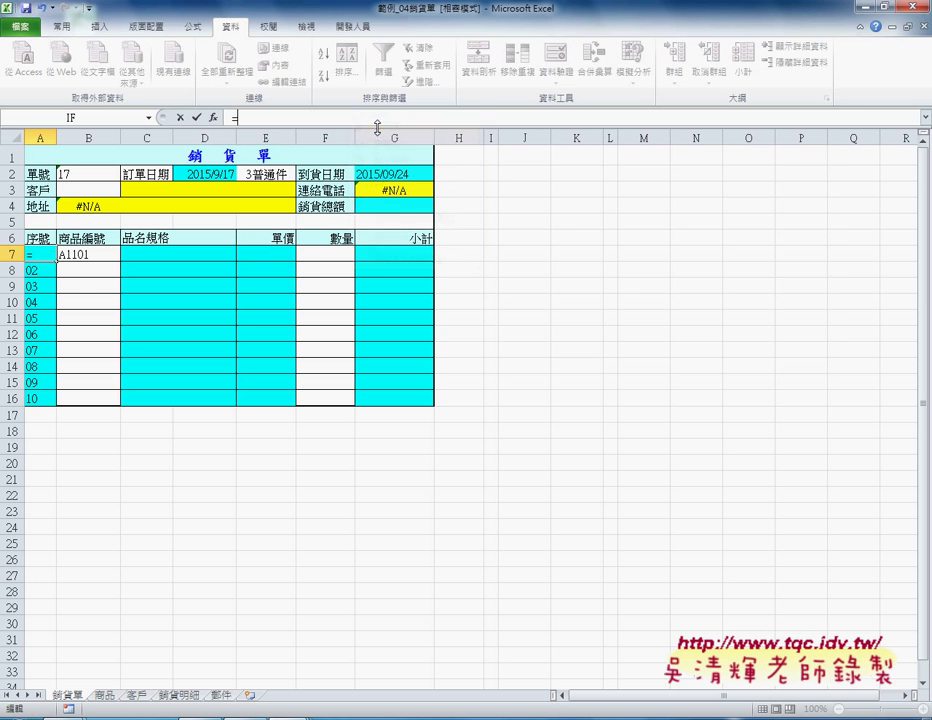
click(213, 118)
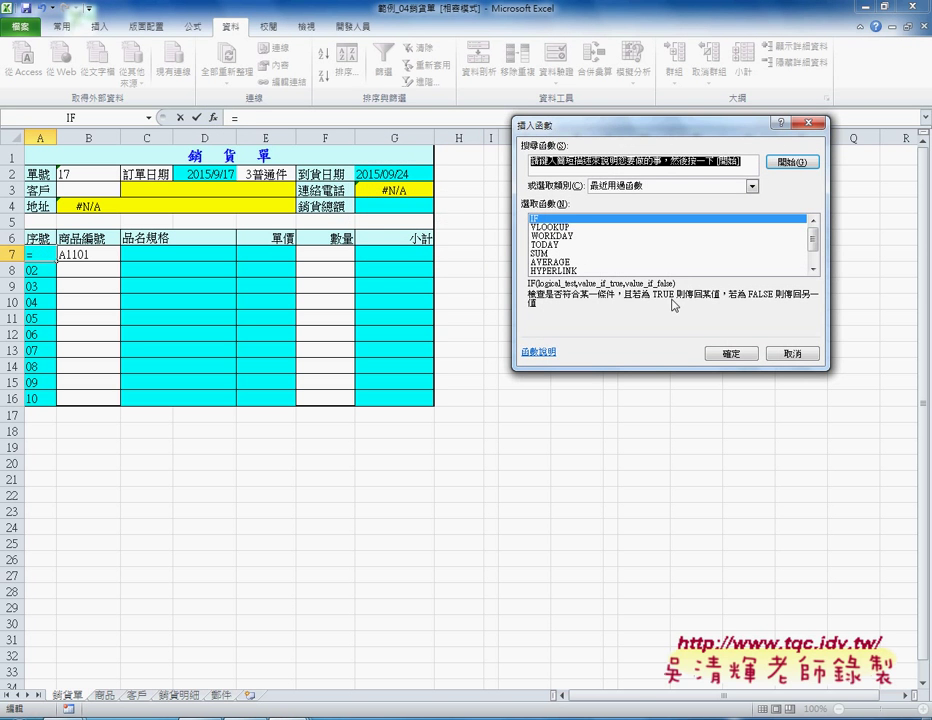
click(735, 354)
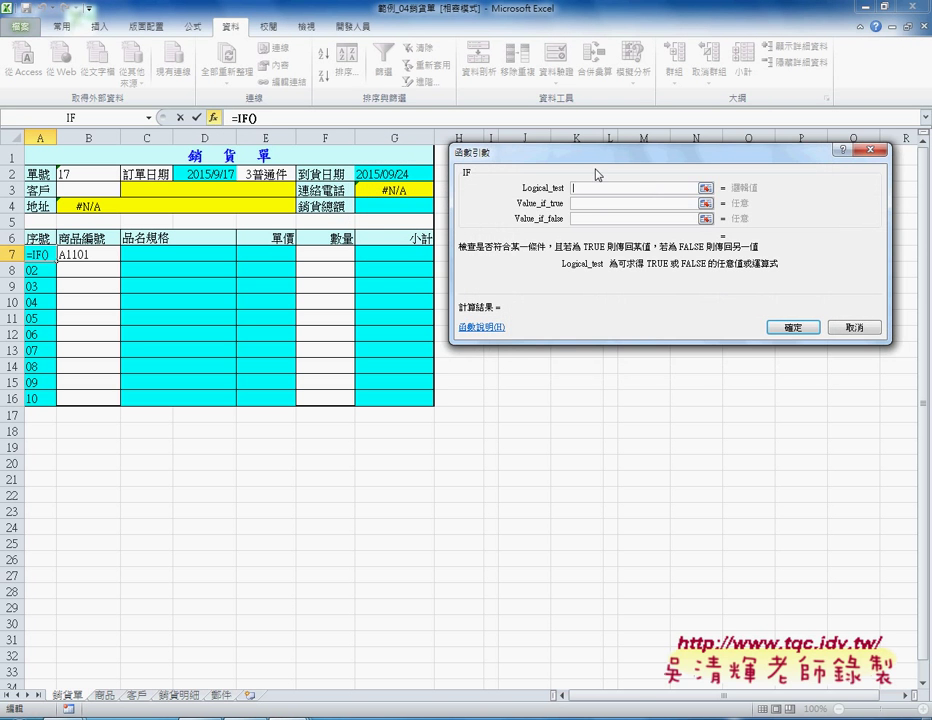
Set the IF arguments: test B7="", true result "", false result TEXT(ROW()-6,"00").
click(103, 256)
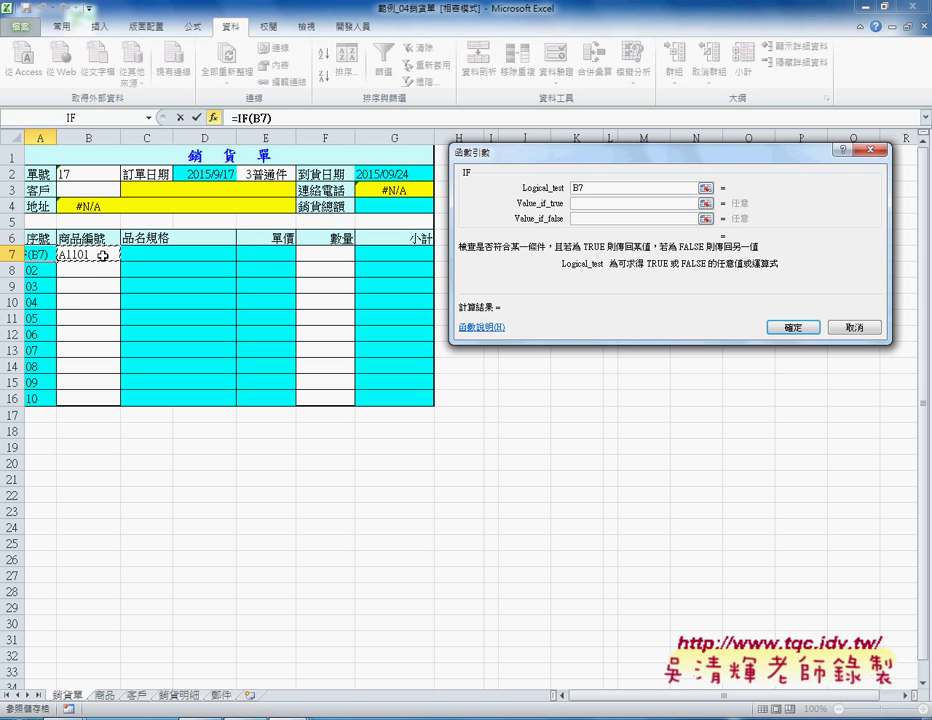
text(=)
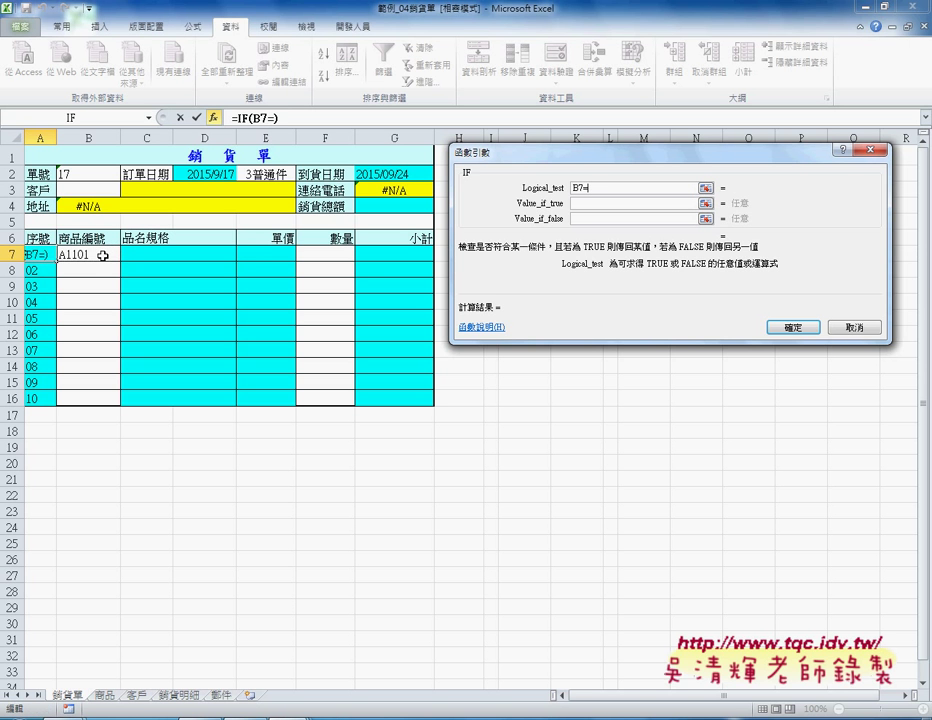
text("")
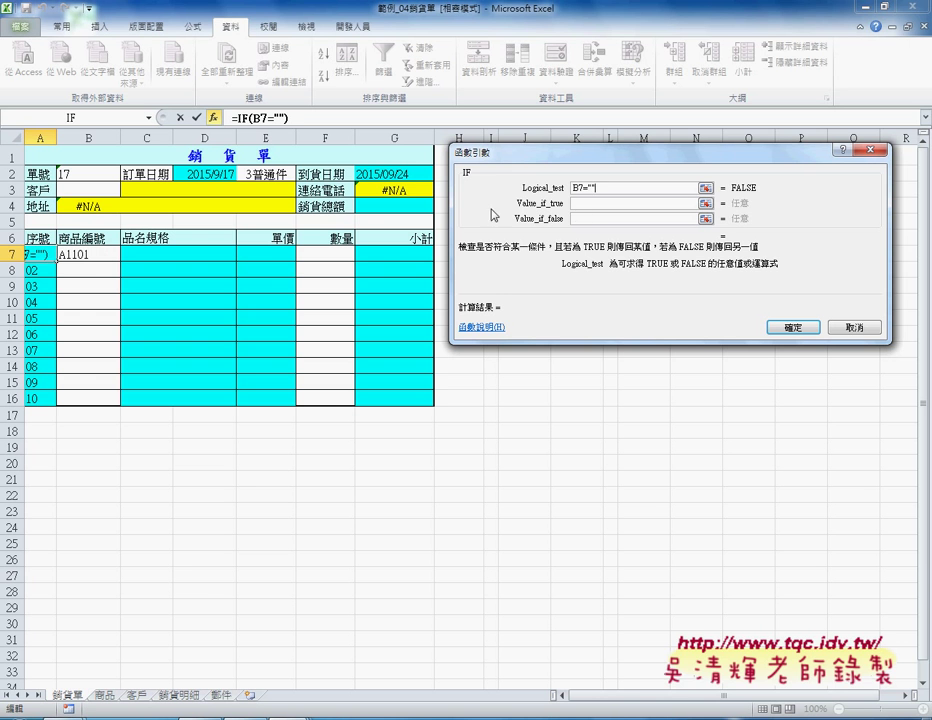
click(604, 203)
text(")
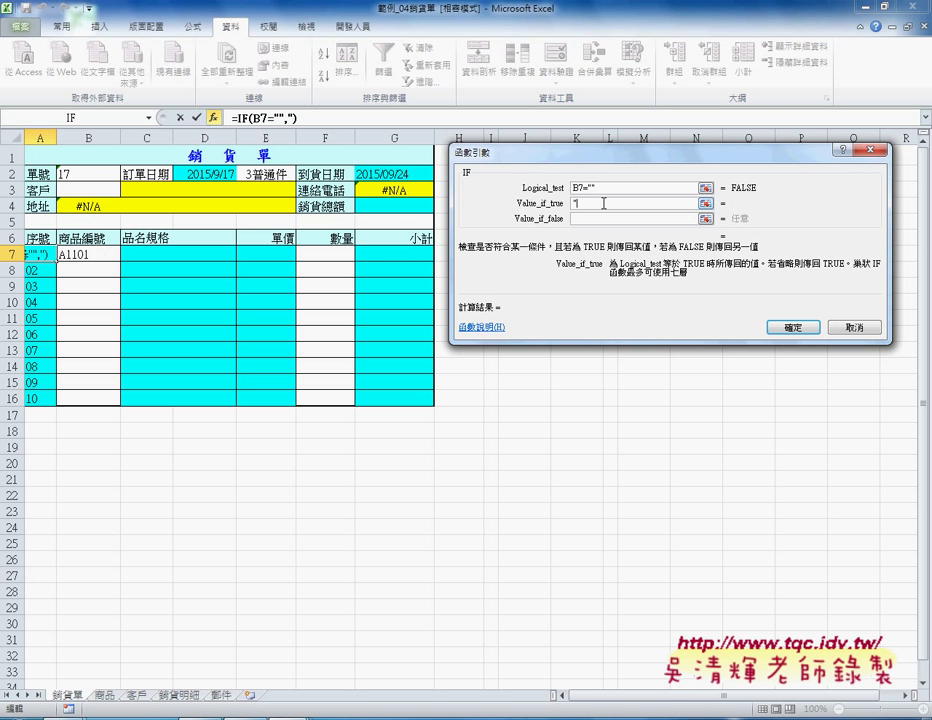
text(")
click(598, 218)
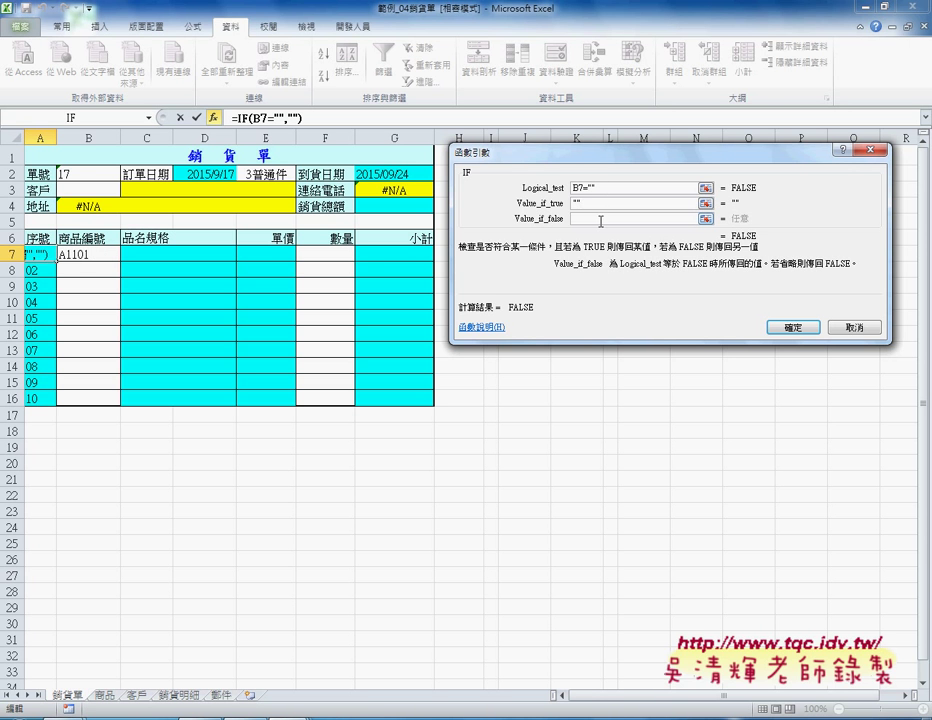
right_click(598, 220)
click(625, 264)
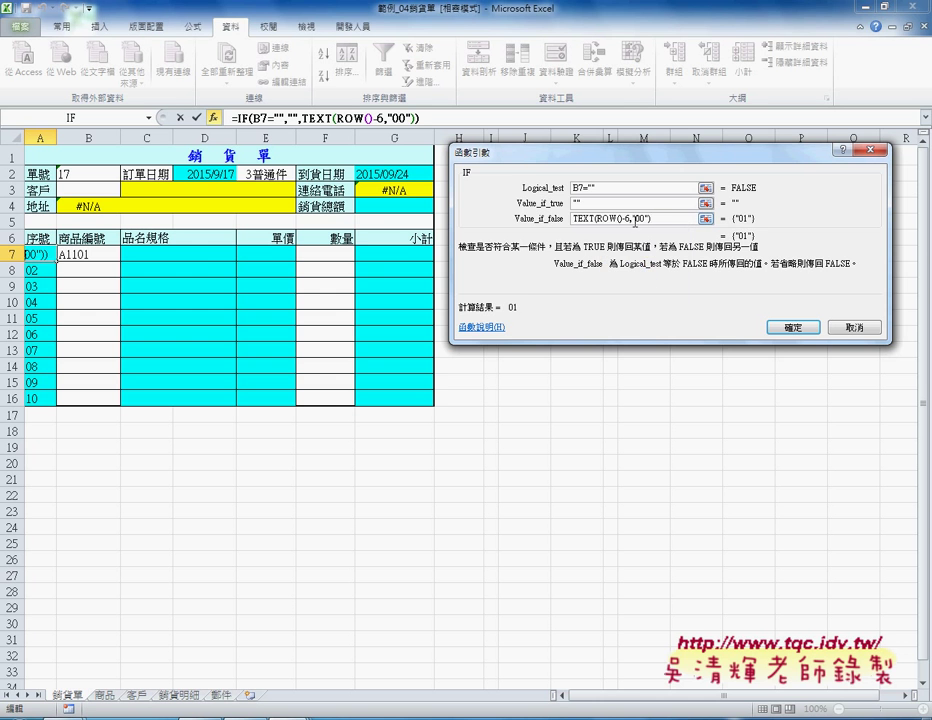
Confirm the IF formula, fill it to A16, and choose A1103 in B8, B9 and B10.
click(811, 328)
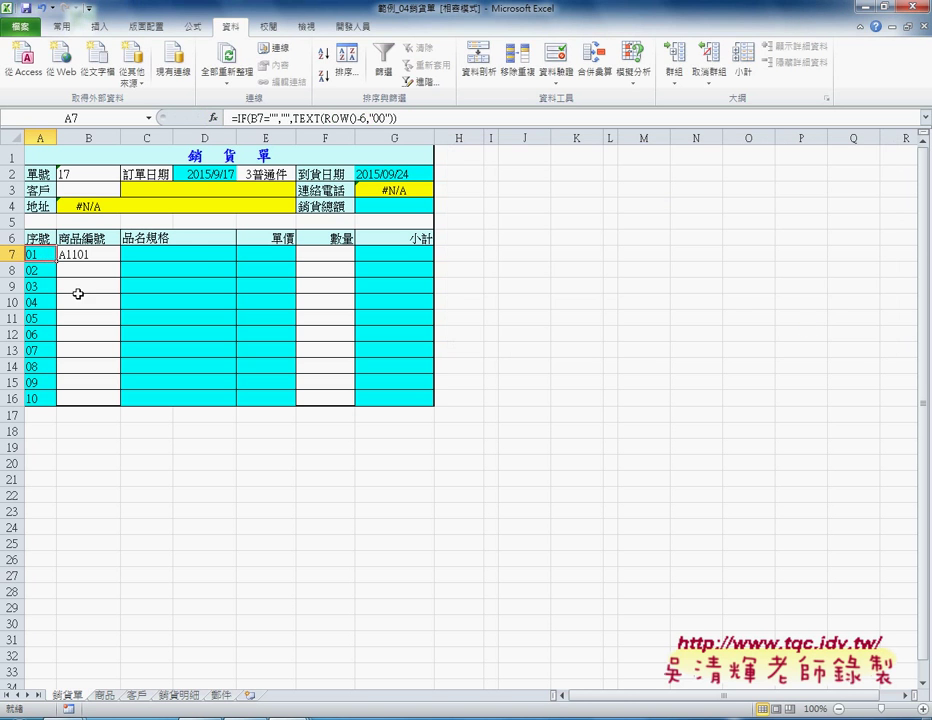
drag(57, 262, 58, 401)
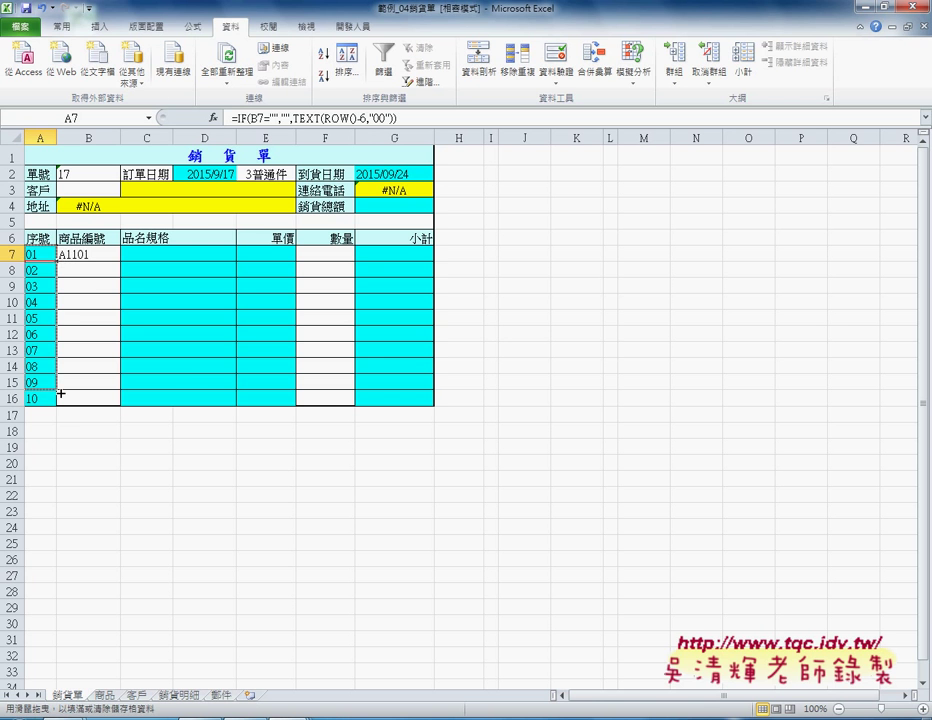
click(88, 270)
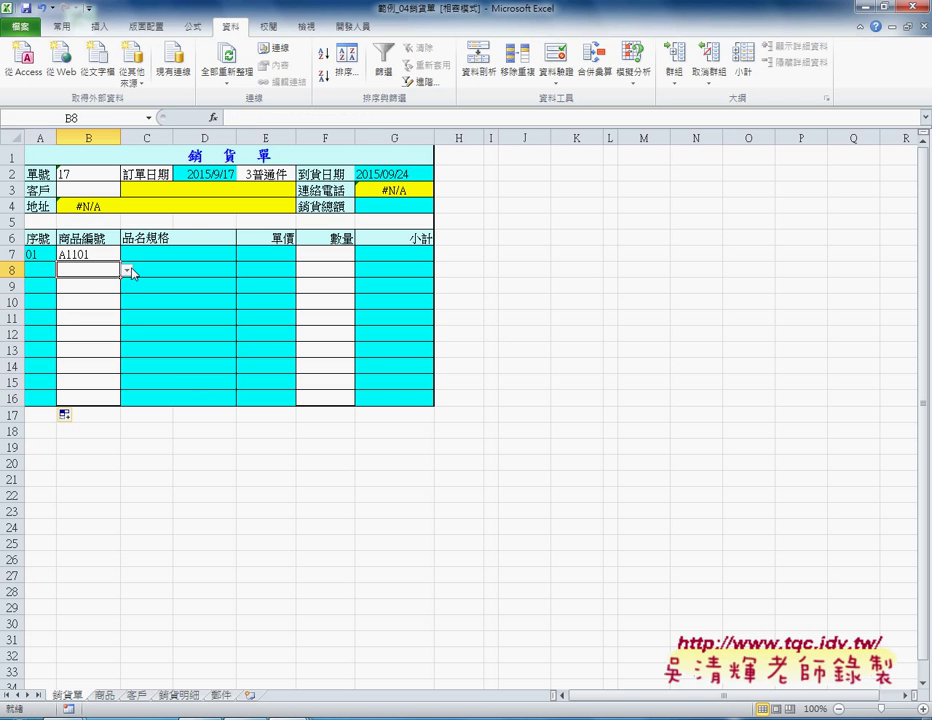
click(127, 270)
click(113, 292)
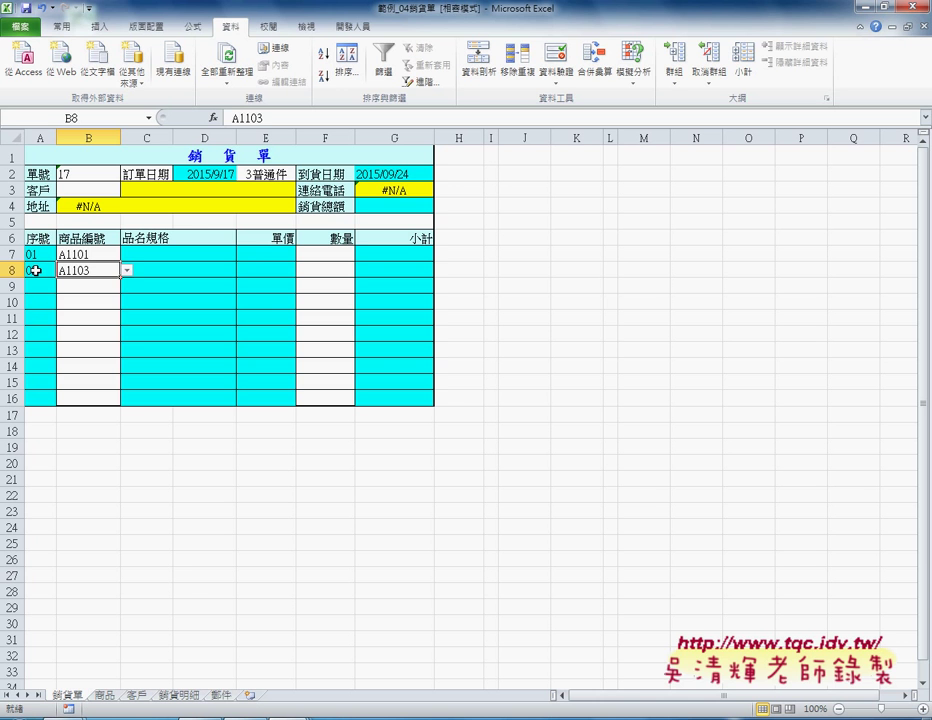
click(115, 287)
click(127, 287)
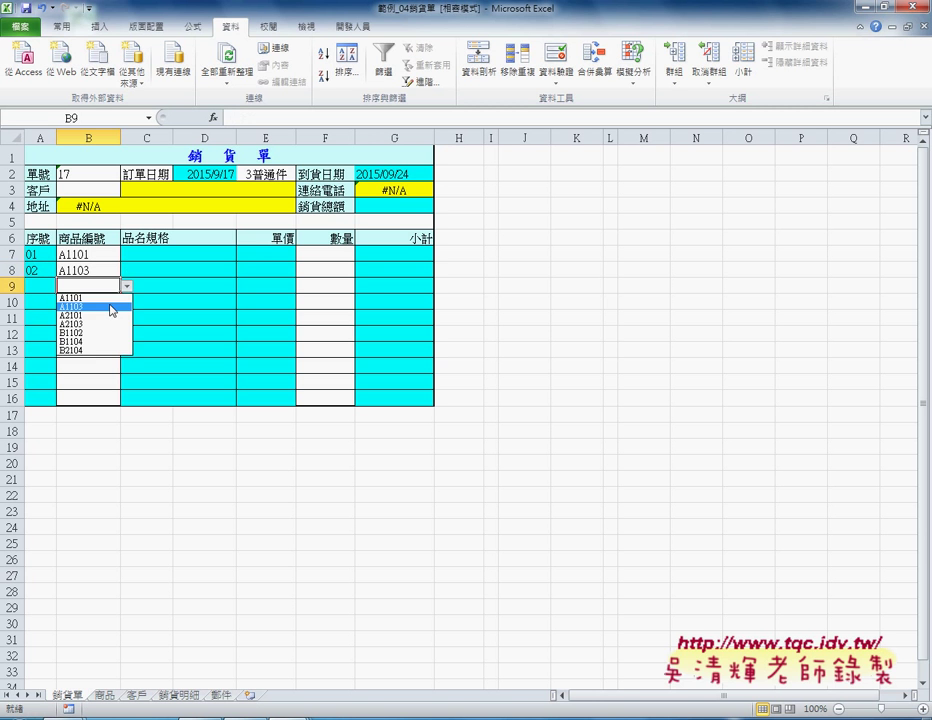
click(84, 308)
click(95, 302)
click(127, 302)
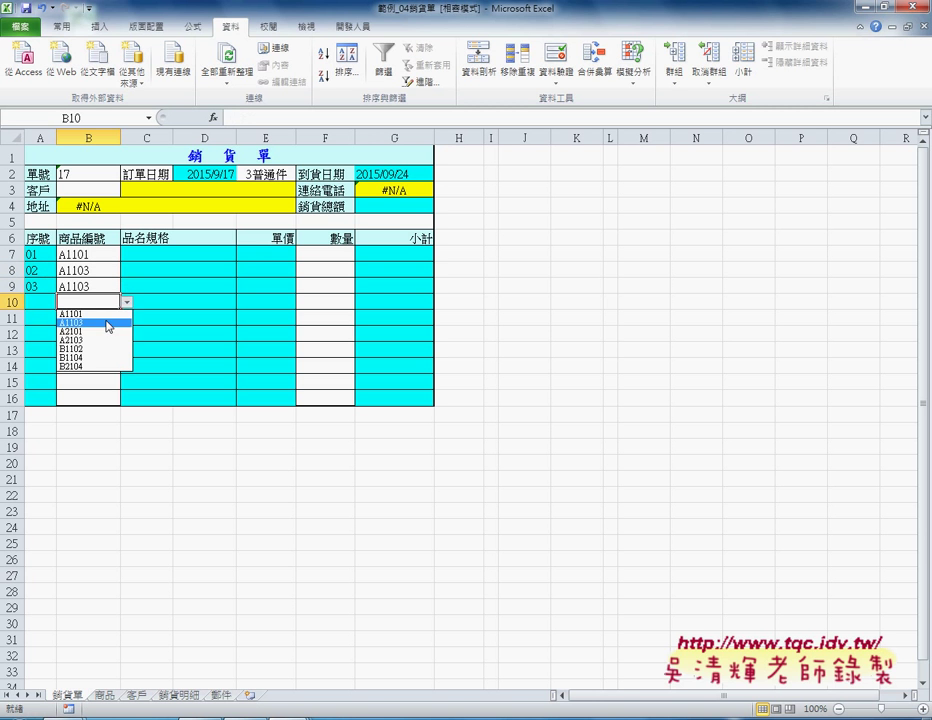
click(107, 323)
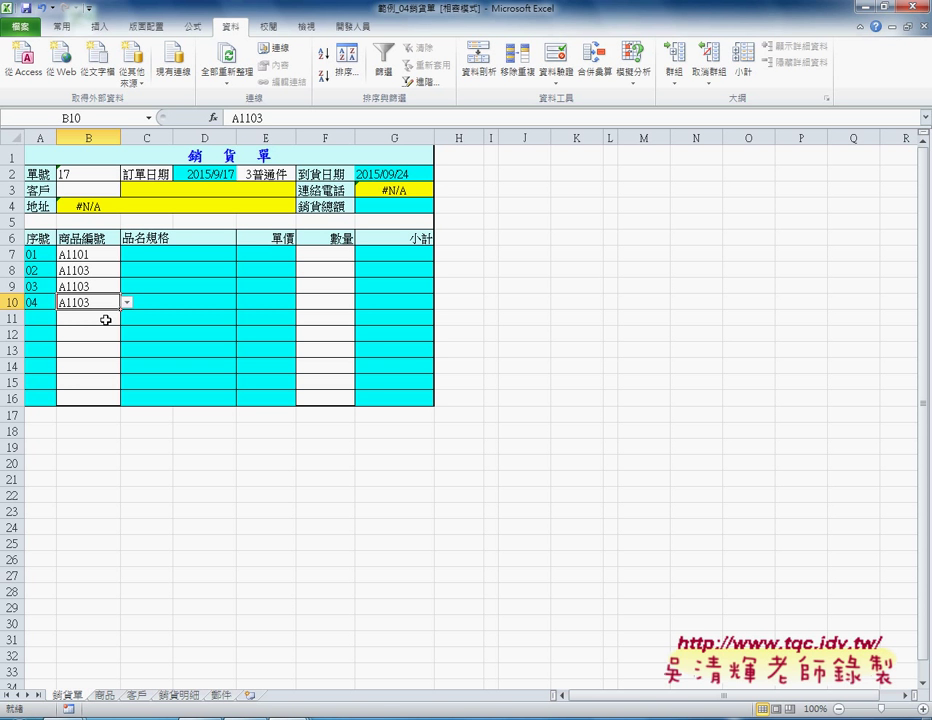
click(36, 254)
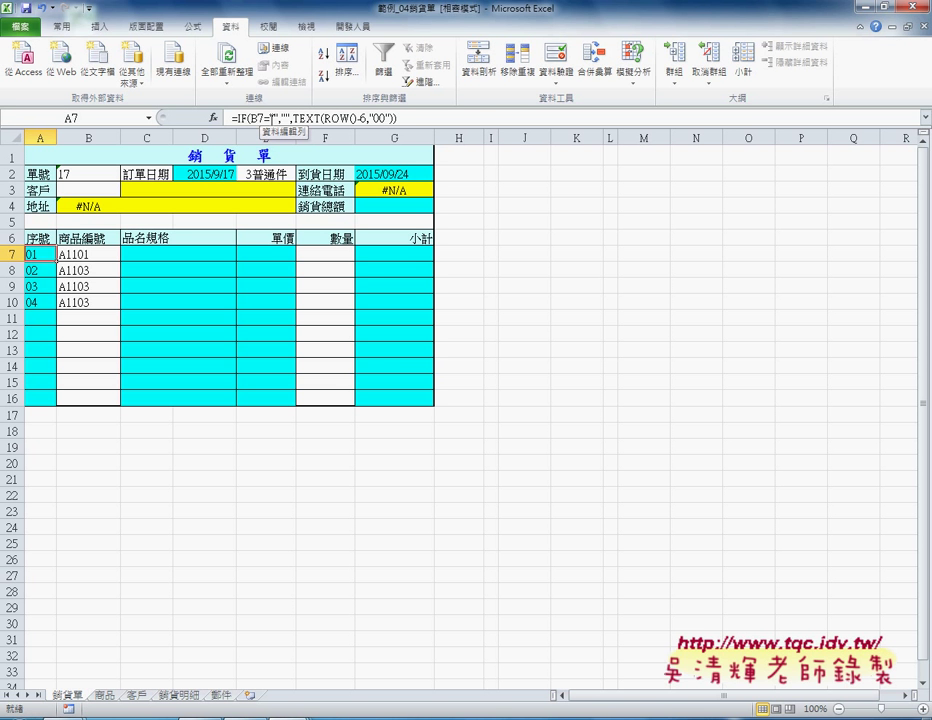
click(192, 254)
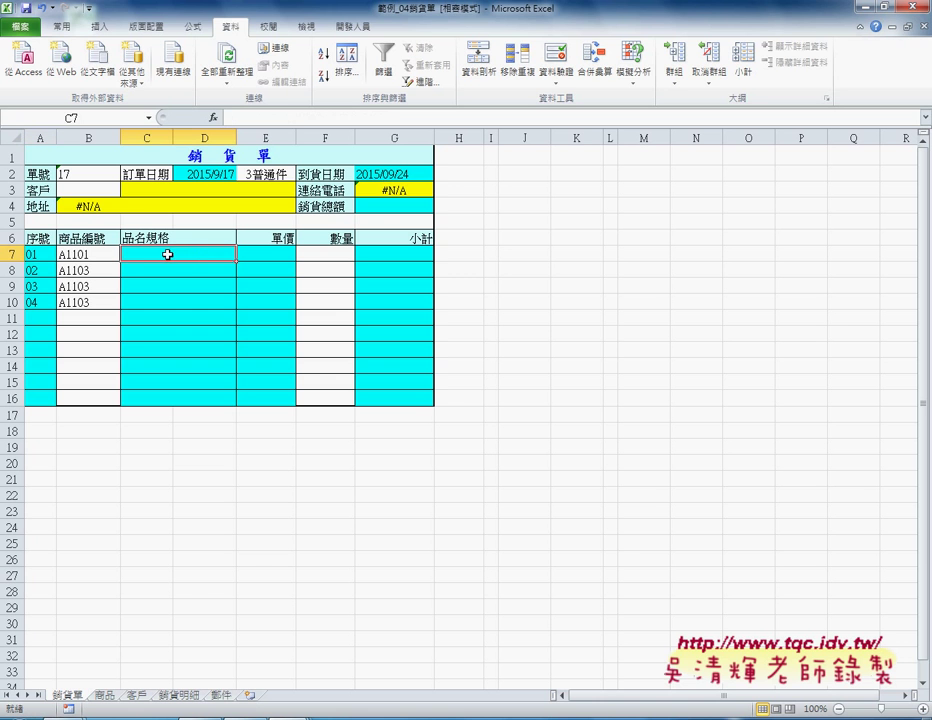
click(73, 254)
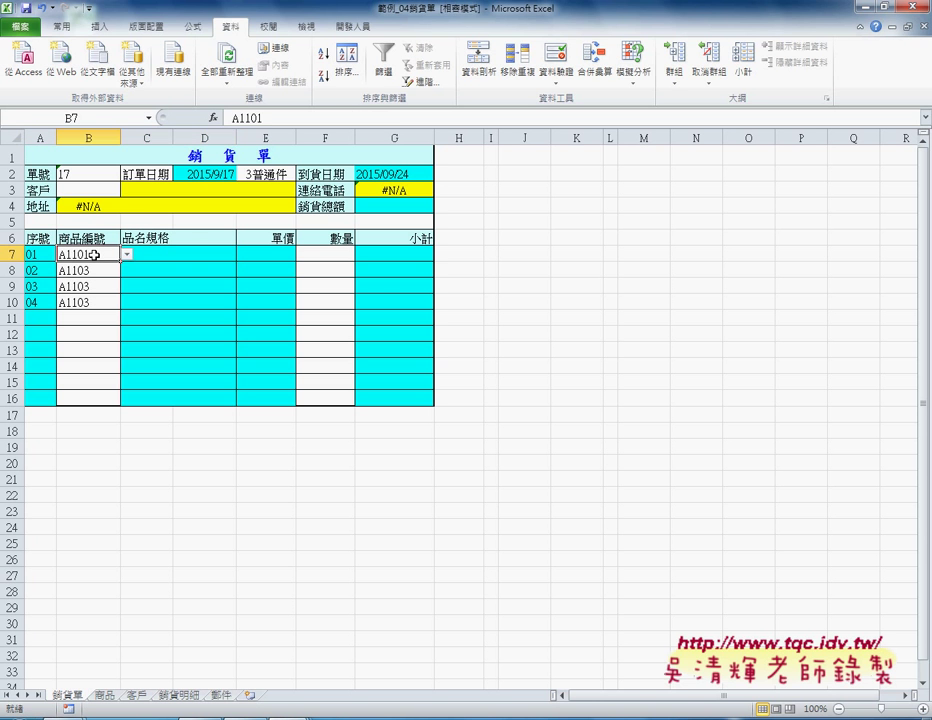
click(162, 255)
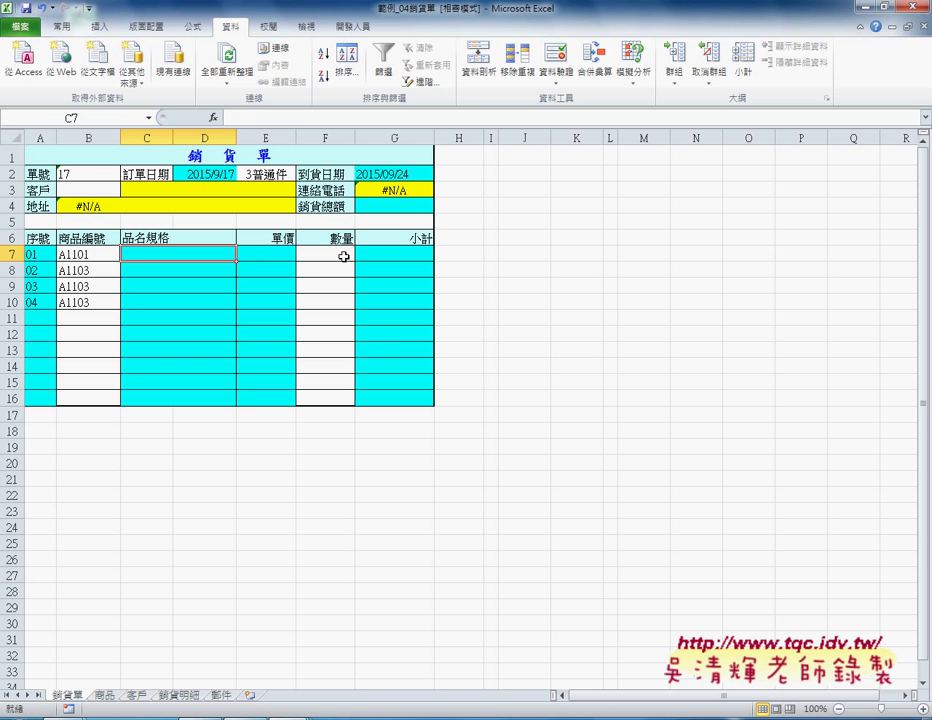
click(273, 257)
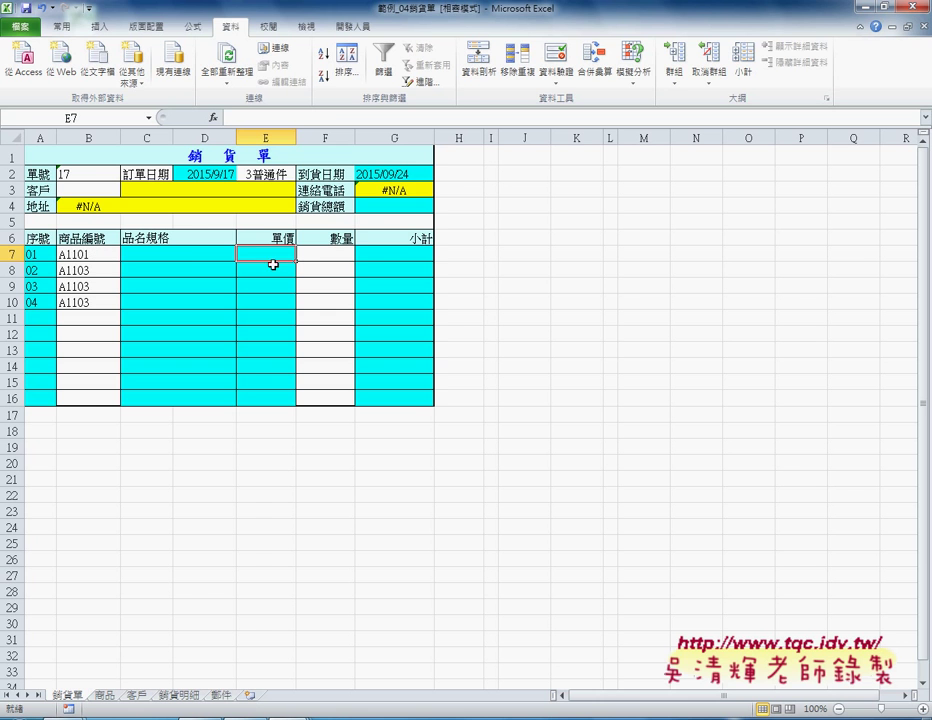
click(330, 254)
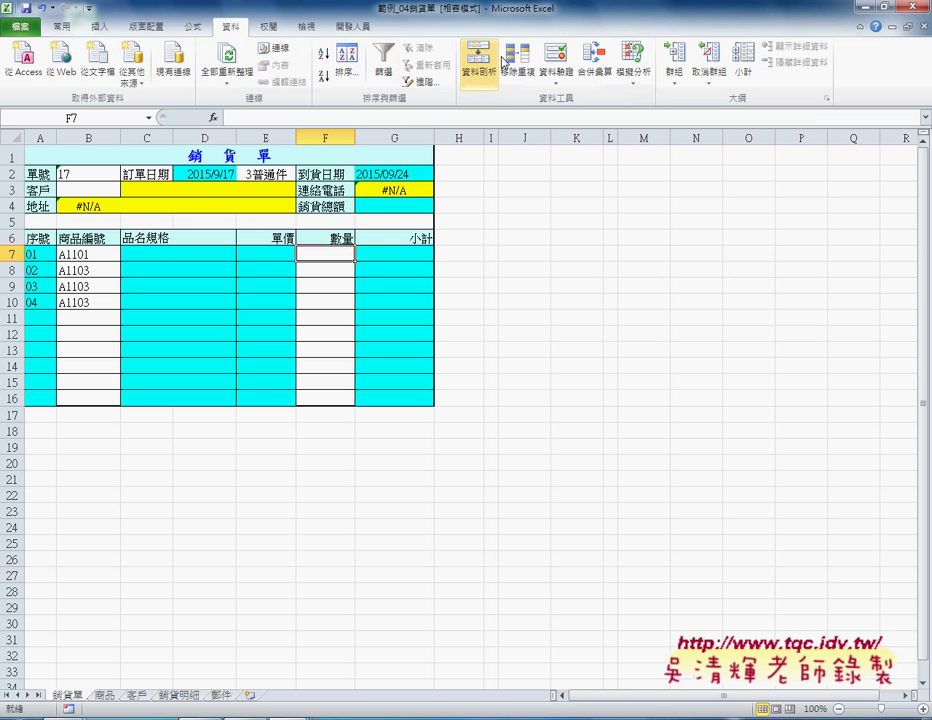
Start a list validation with source 1,2,3,4,5, then clear the mistaken source and close the dialog.
click(556, 55)
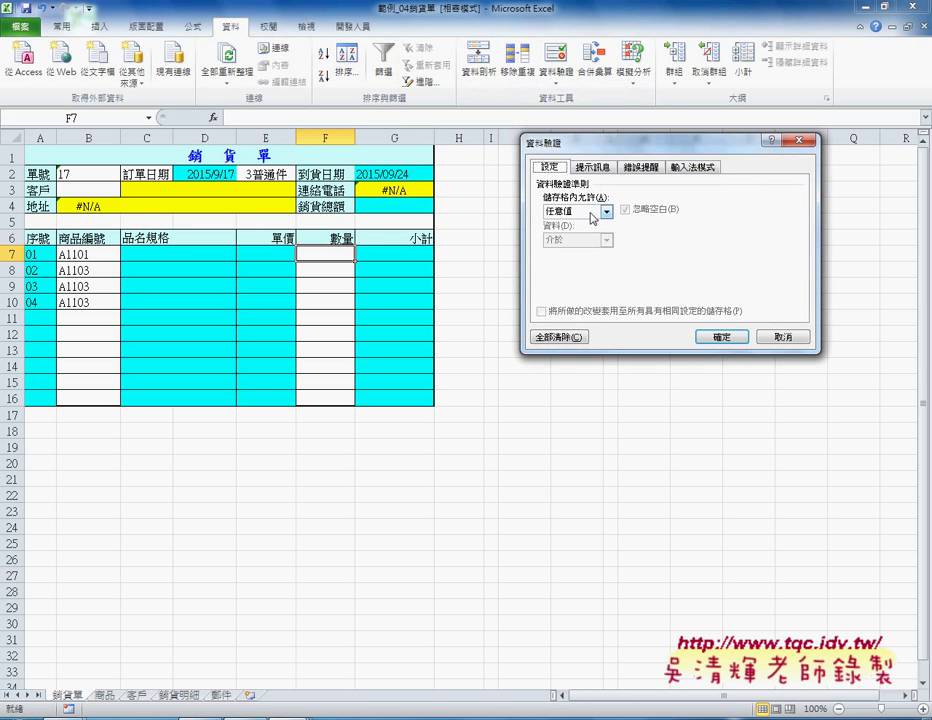
click(606, 212)
click(587, 250)
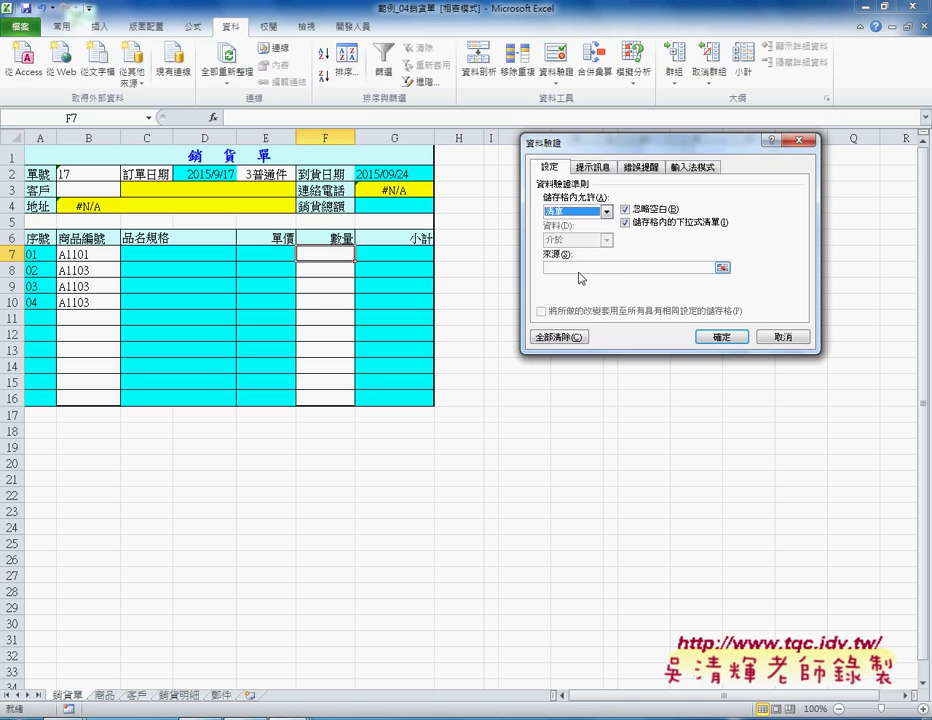
click(579, 270)
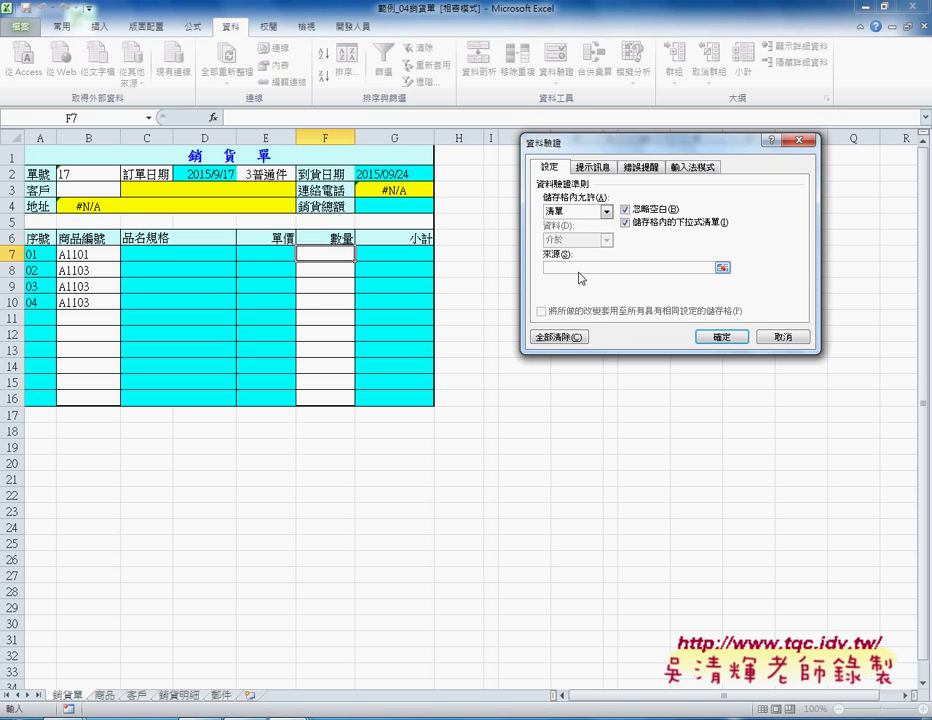
text(1,)
text(2,3,)
text(4,5)
text(+)
drag(325, 254, 322, 397)
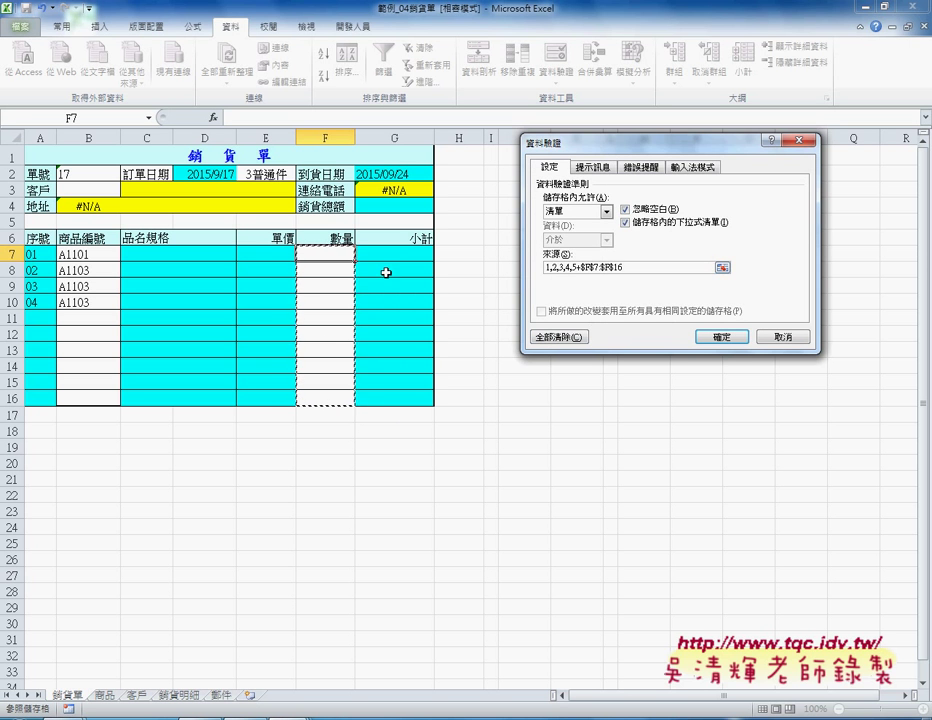
drag(625, 267, 578, 268)
key(BackSpace)
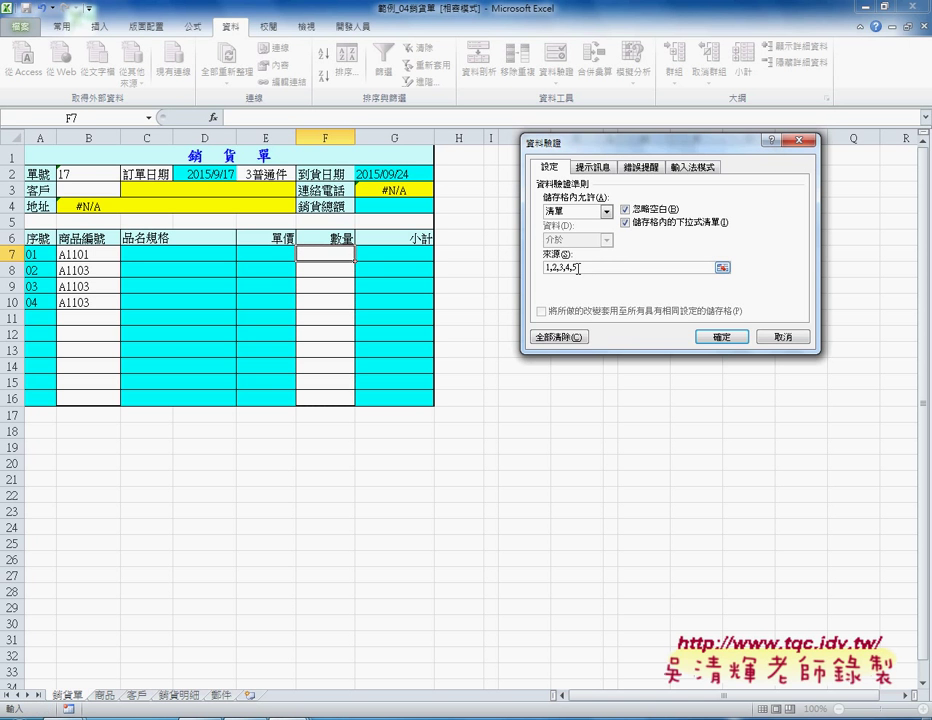
double_click(565, 268)
key(BackSpace)
click(776, 338)
Give F7:F16 a list validation of 1,2,3,4,5 and test F7's dropdown.
drag(310, 254, 330, 396)
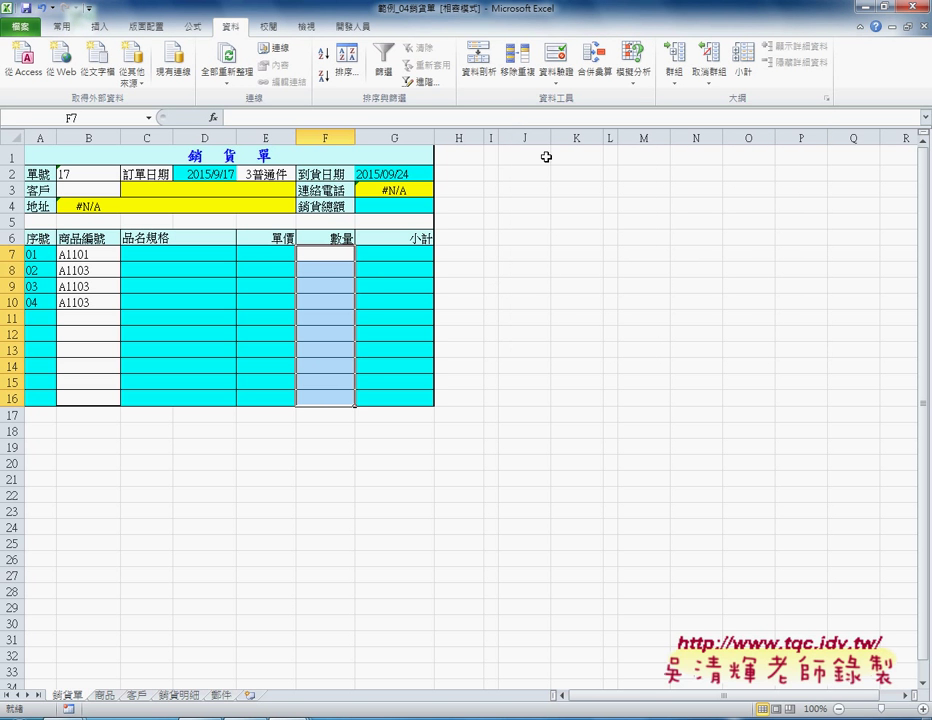
click(556, 61)
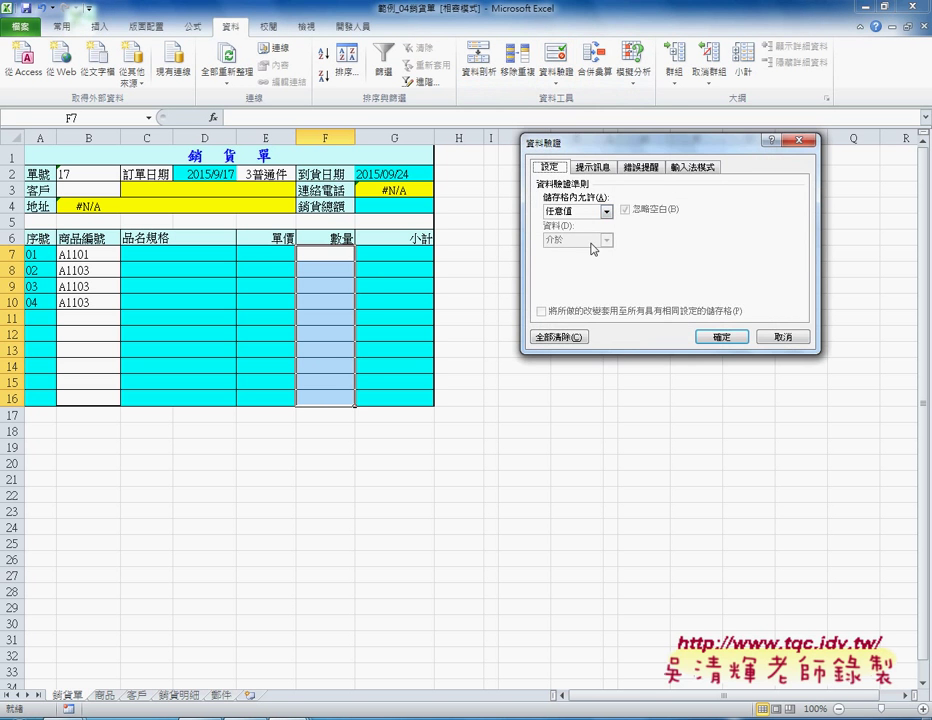
click(606, 211)
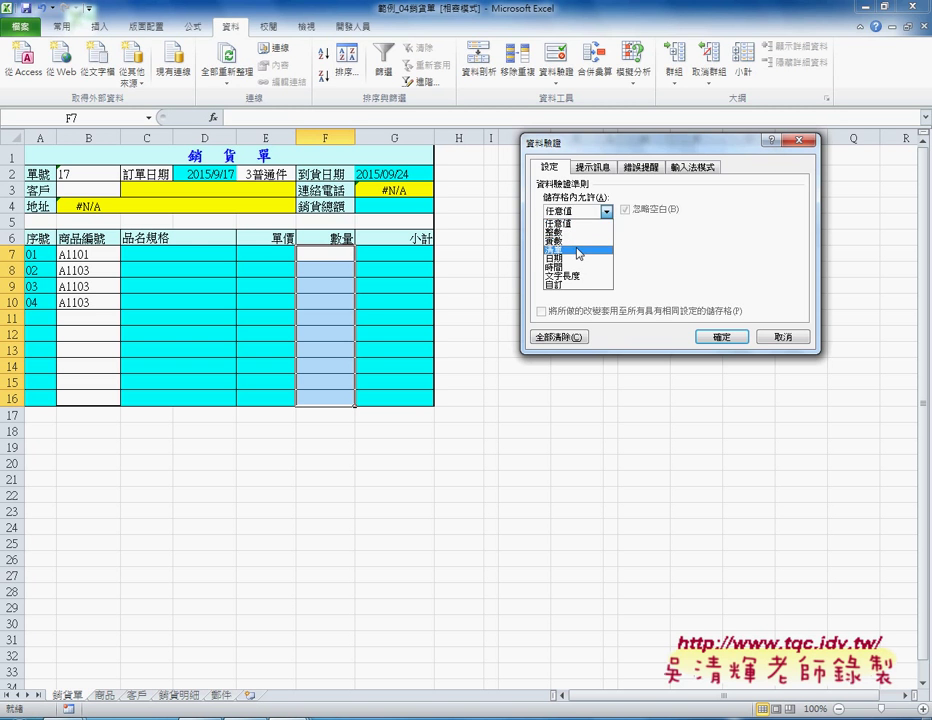
click(578, 249)
text(1,2,3,4,5)
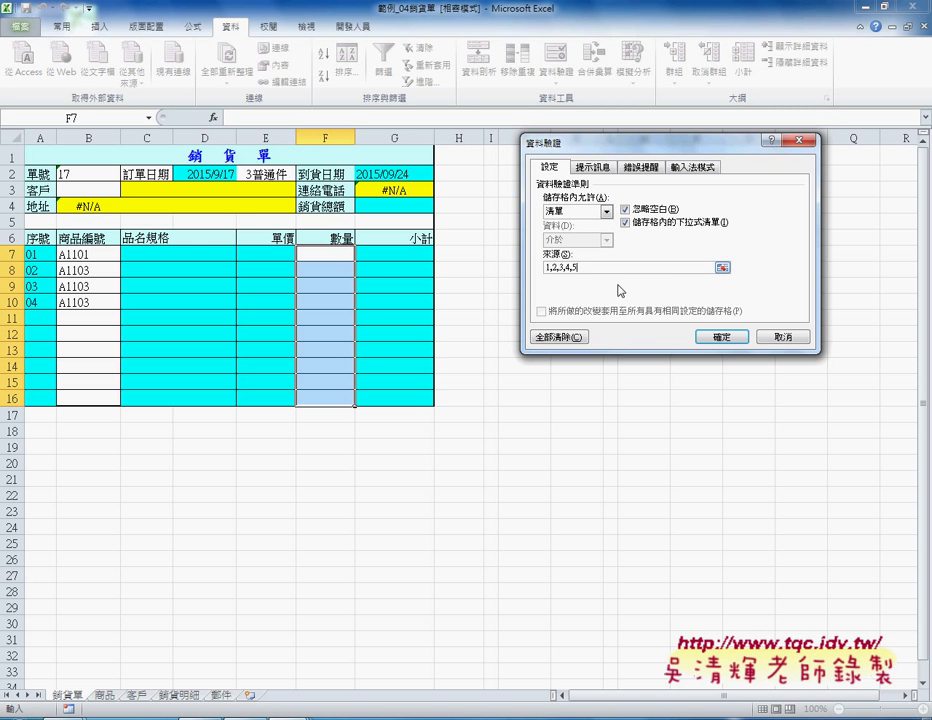
click(712, 337)
click(362, 254)
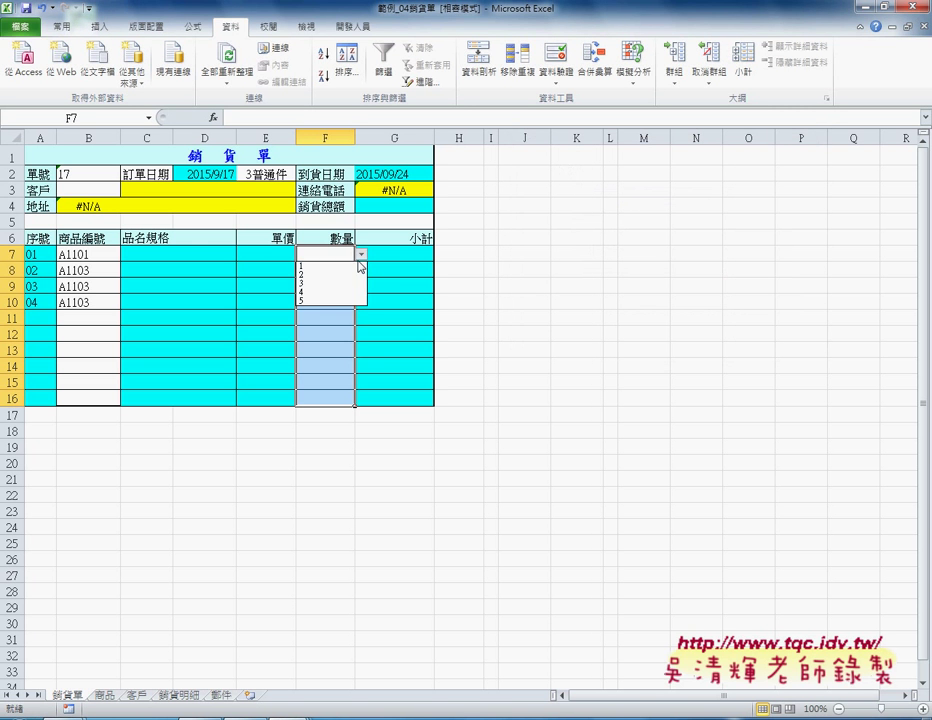
click(362, 254)
click(397, 253)
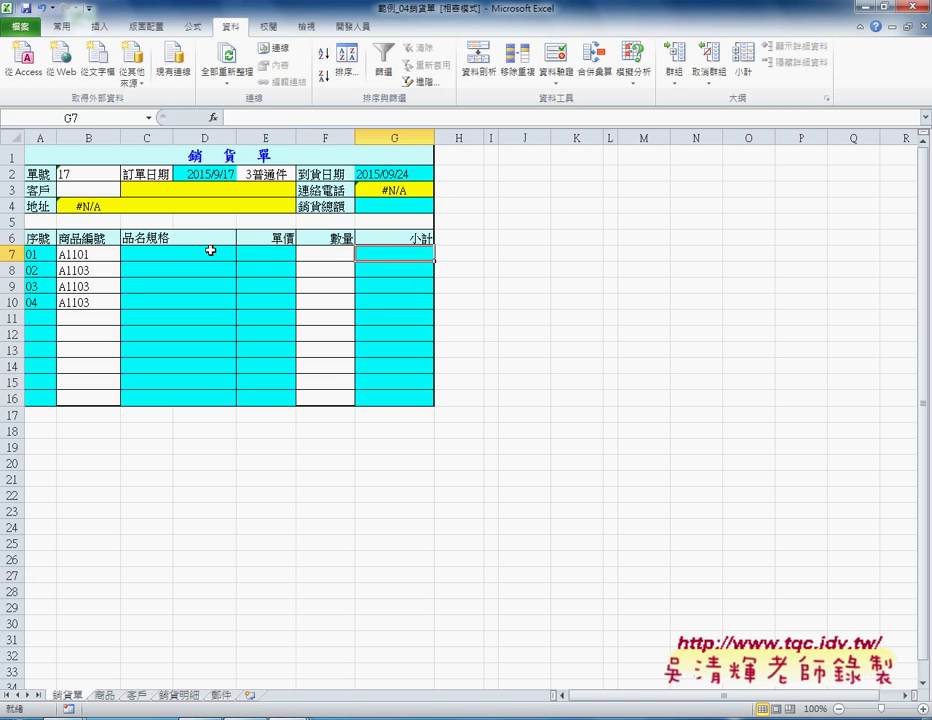
click(312, 253)
click(257, 253)
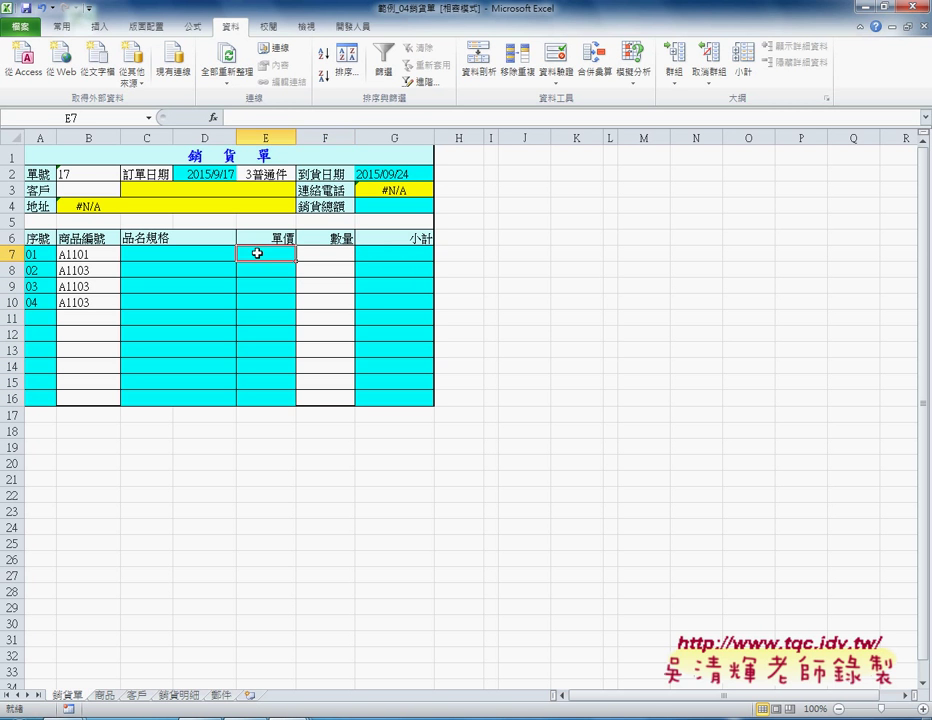
click(397, 254)
drag(397, 254, 396, 397)
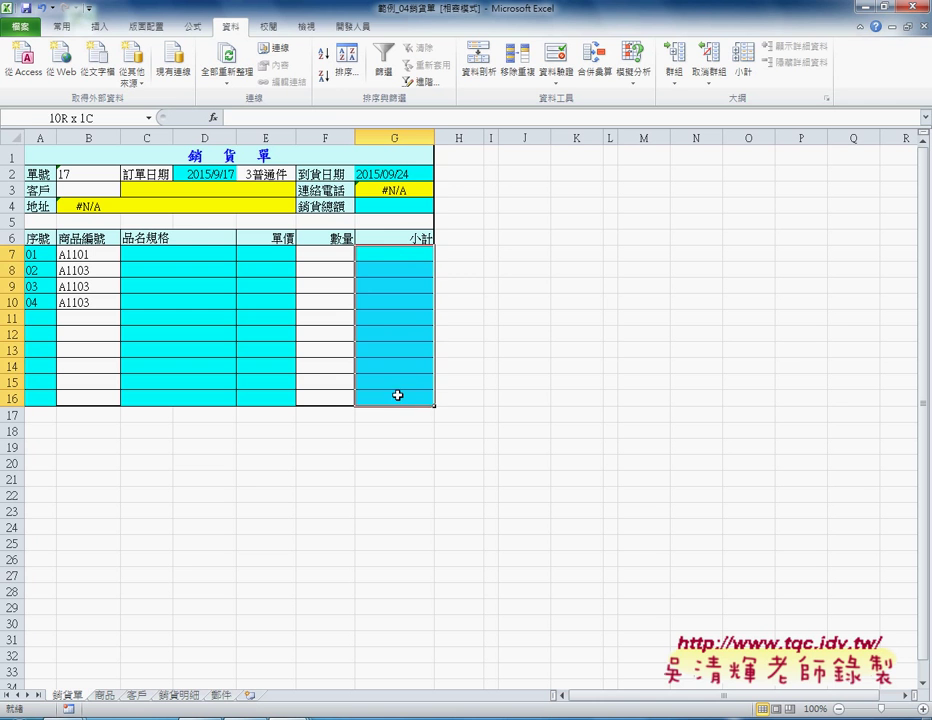
click(394, 209)
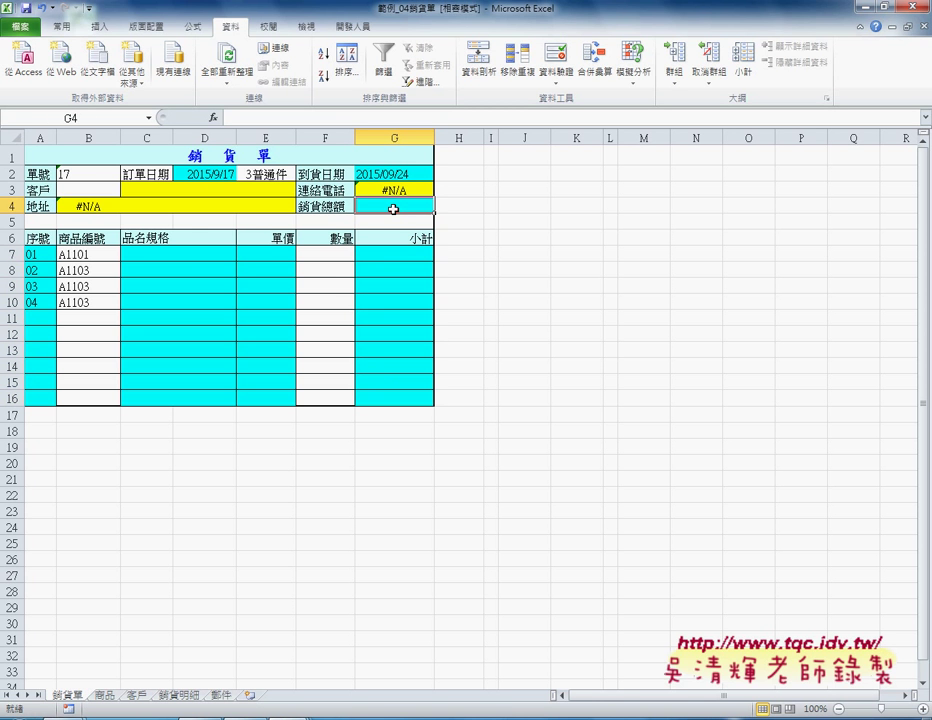